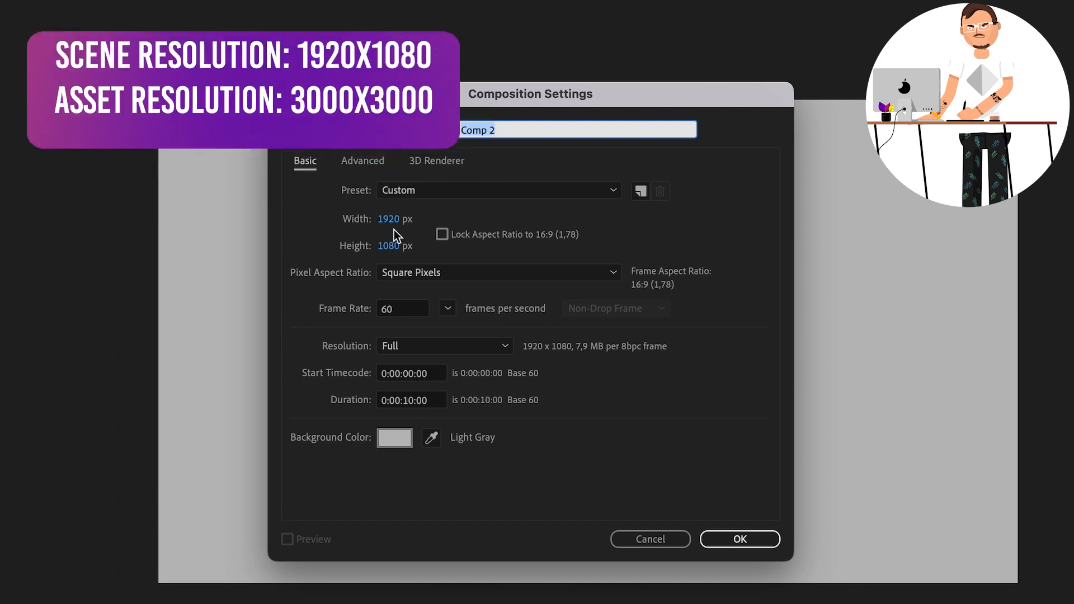
Step: Set the new composition's size to 3000 px wide by 3000 px high
click(390, 220)
text(3000)
key(Tab)
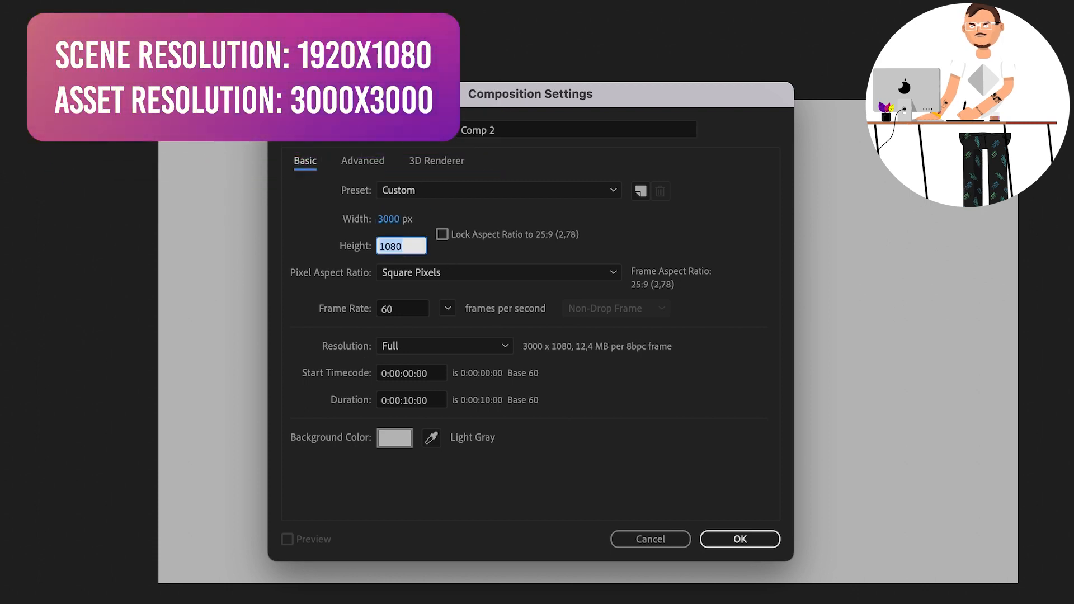
text(3000)
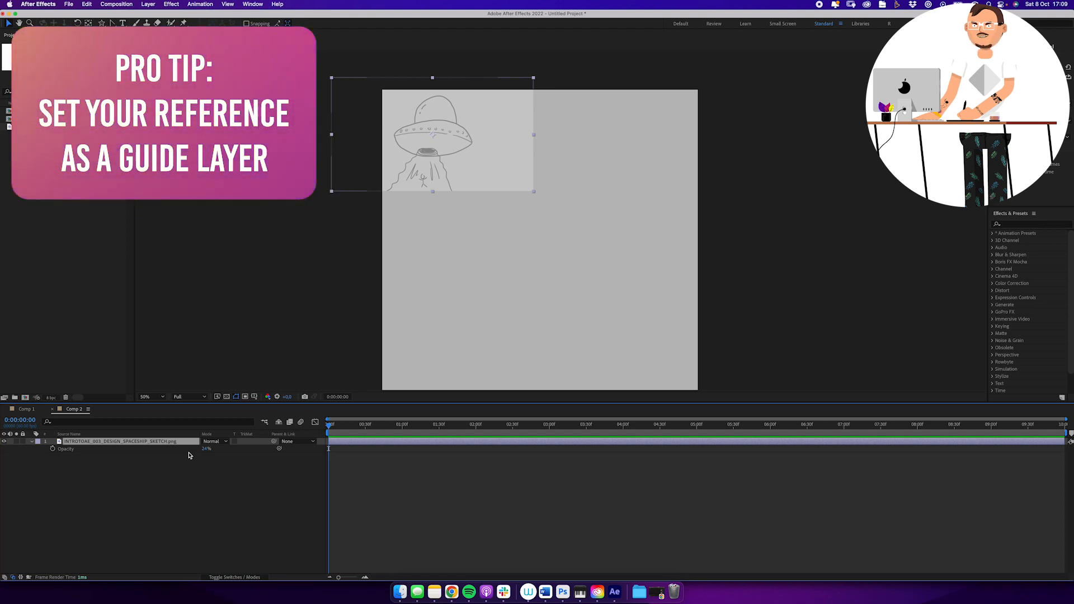
Step: Toggle the spaceship sketch layer's visibility off and on, and make it a guide layer
click(5, 441)
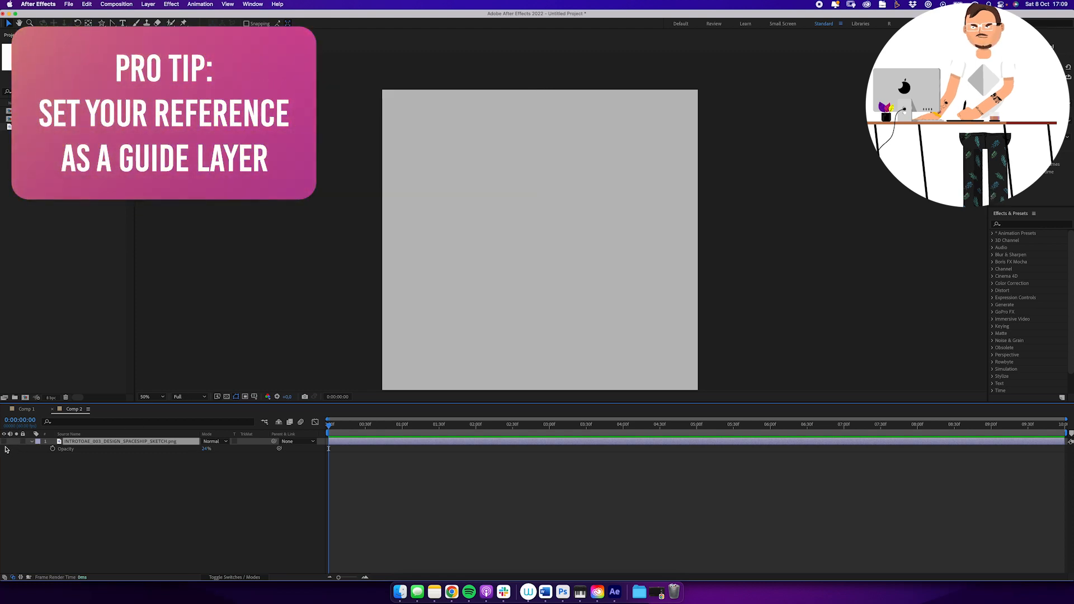
click(5, 442)
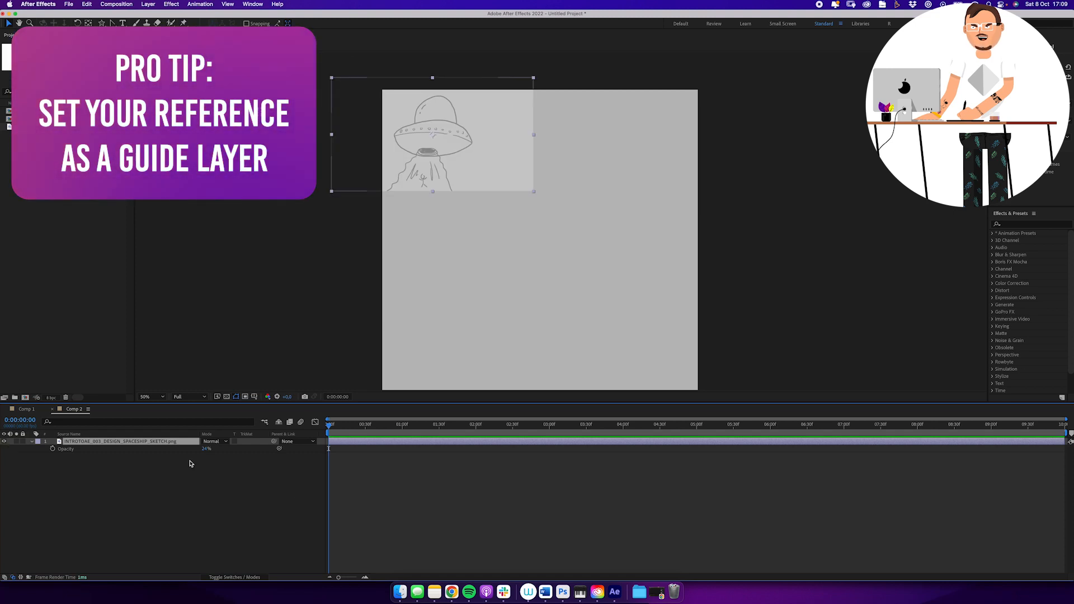
click(149, 5)
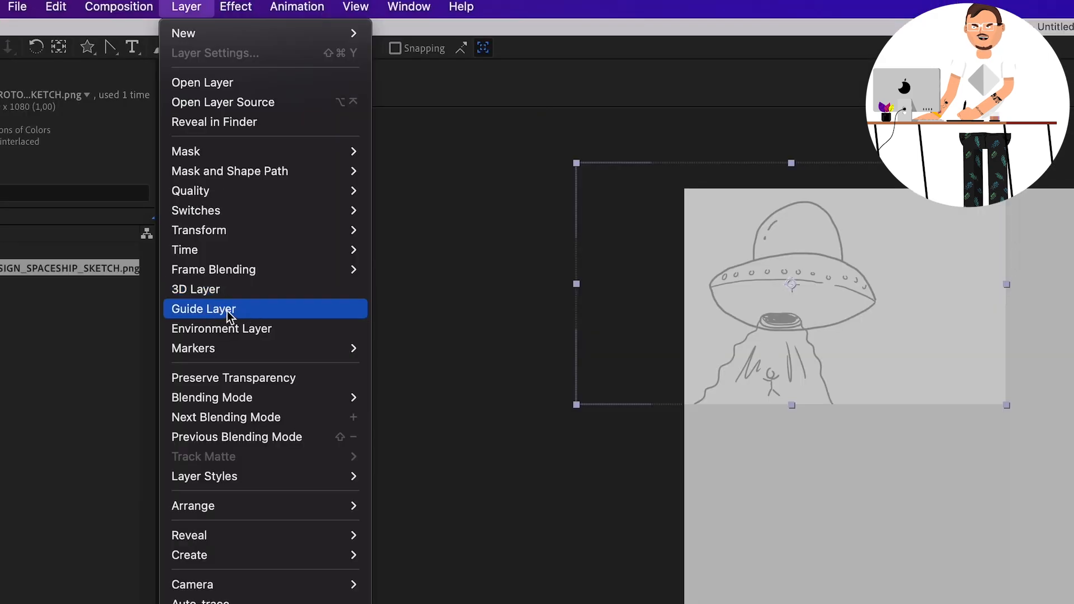
click(229, 311)
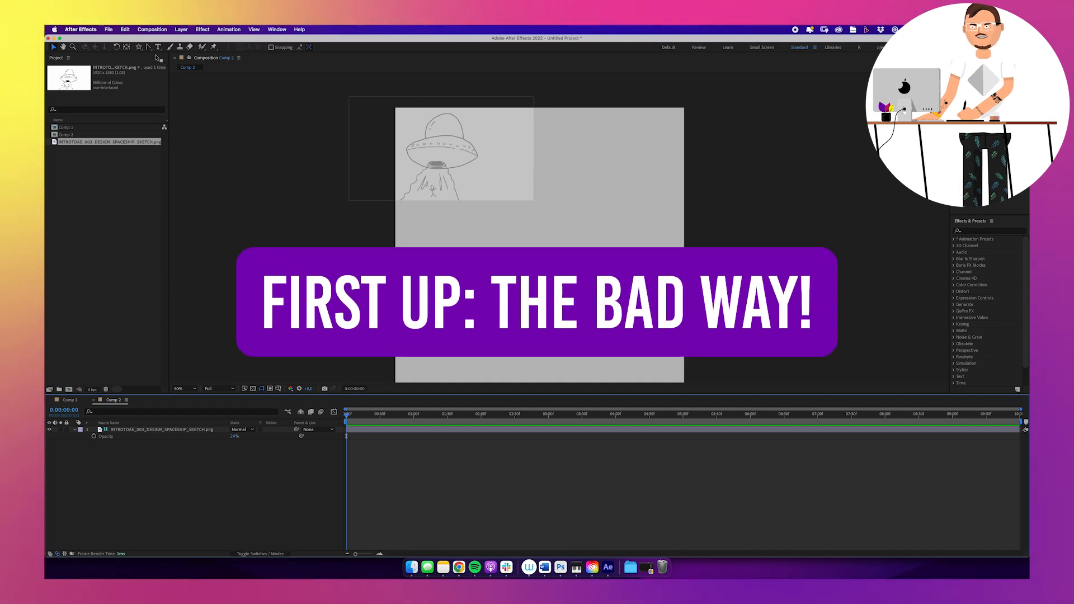
Step: Draw a closed, curved four-point body shape below the sketch with the Pen tool, pulling out curve handles at three points
key(g)
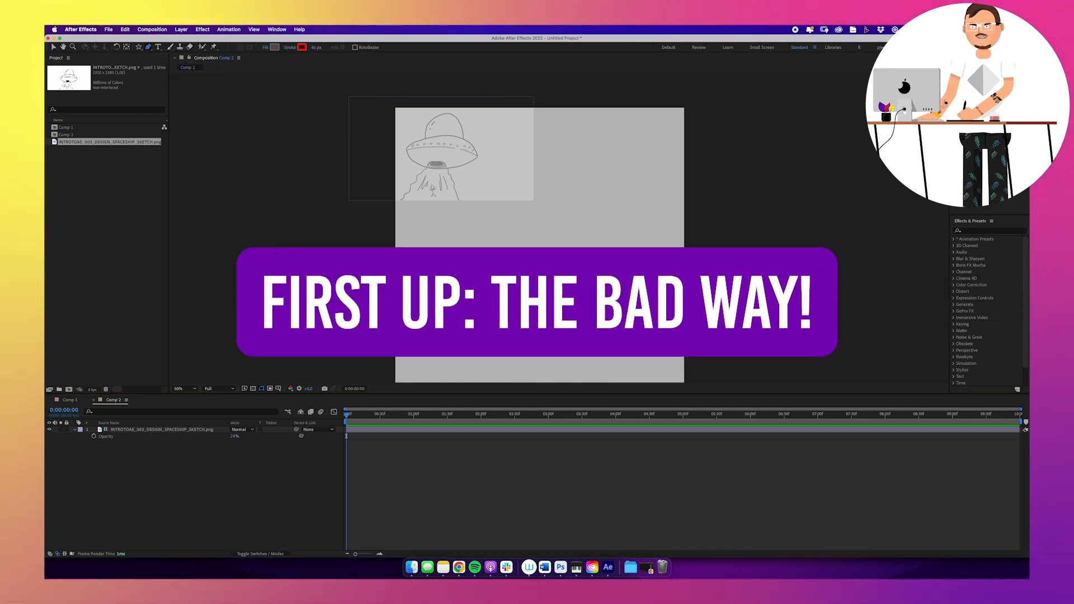
click(414, 261)
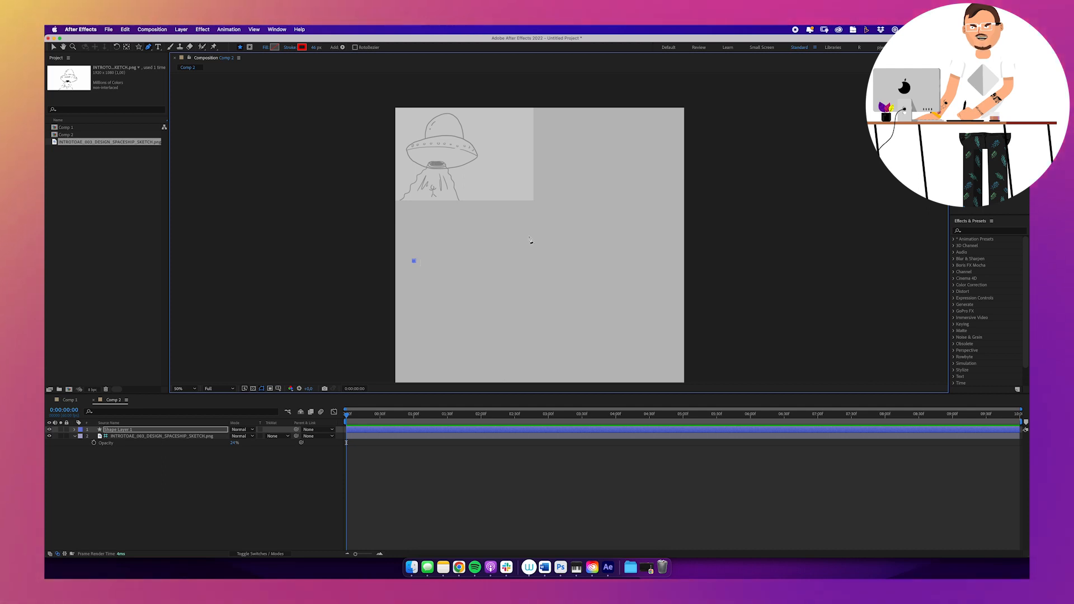
drag(539, 218, 628, 219)
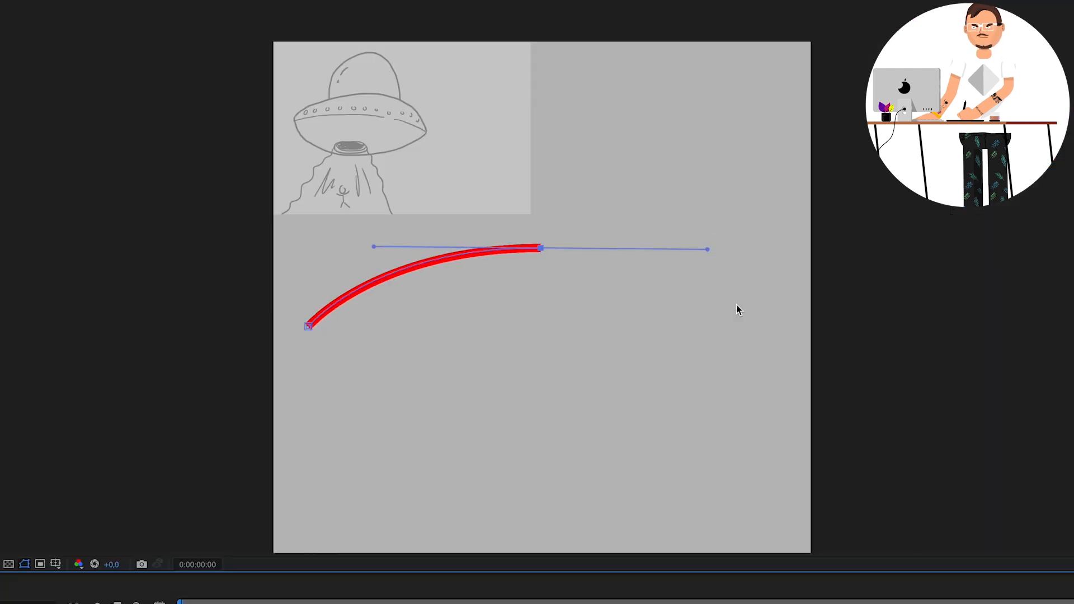
drag(775, 352, 760, 445)
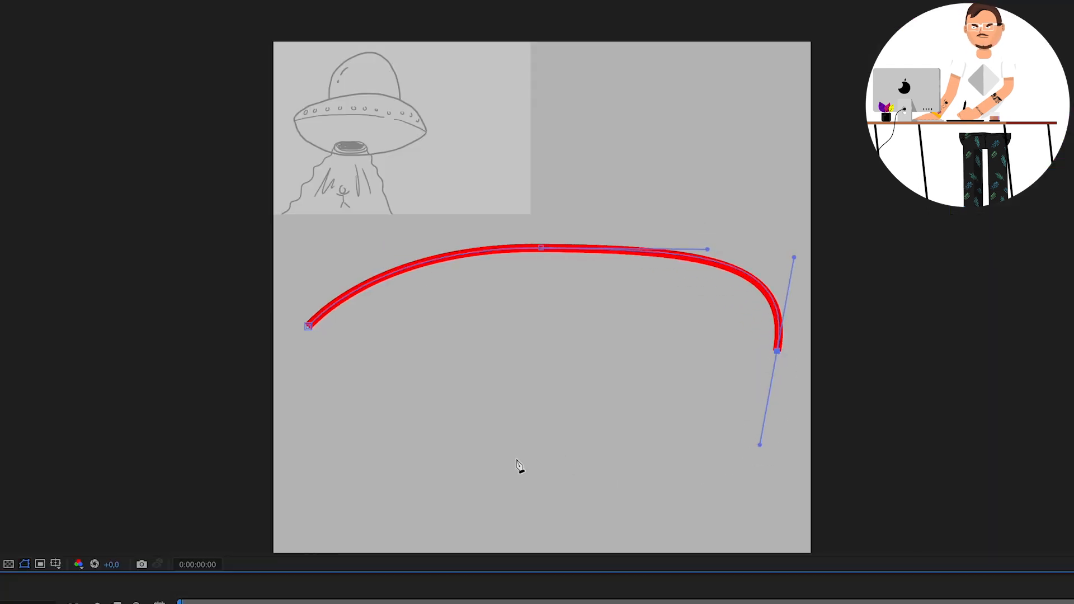
mouse_move(493, 456)
mouse_down()
mouse_move(401, 439)
mouse_move(373, 406)
mouse_up()
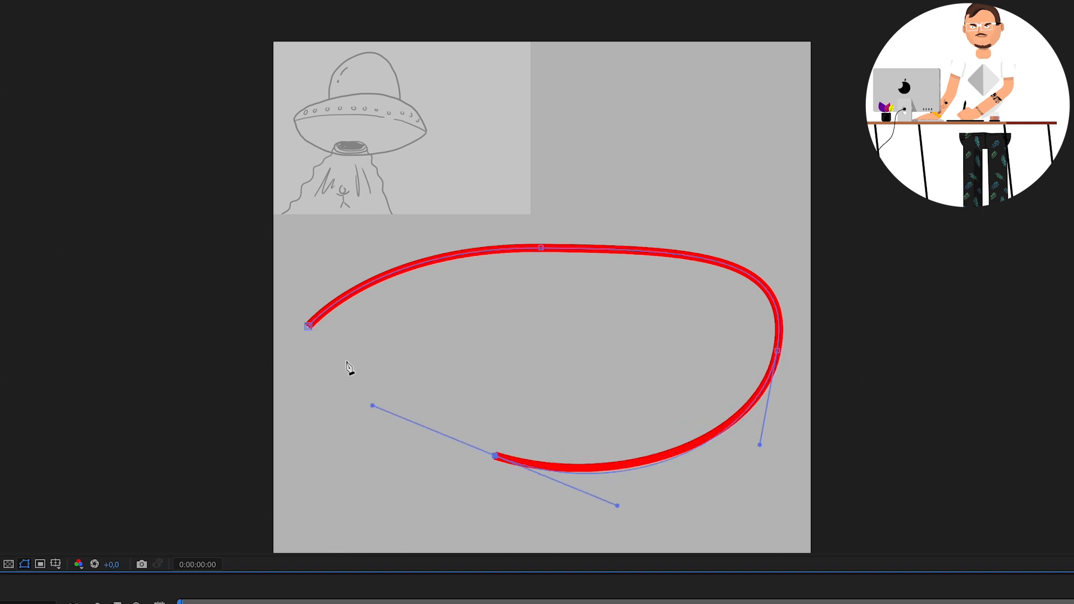
click(309, 328)
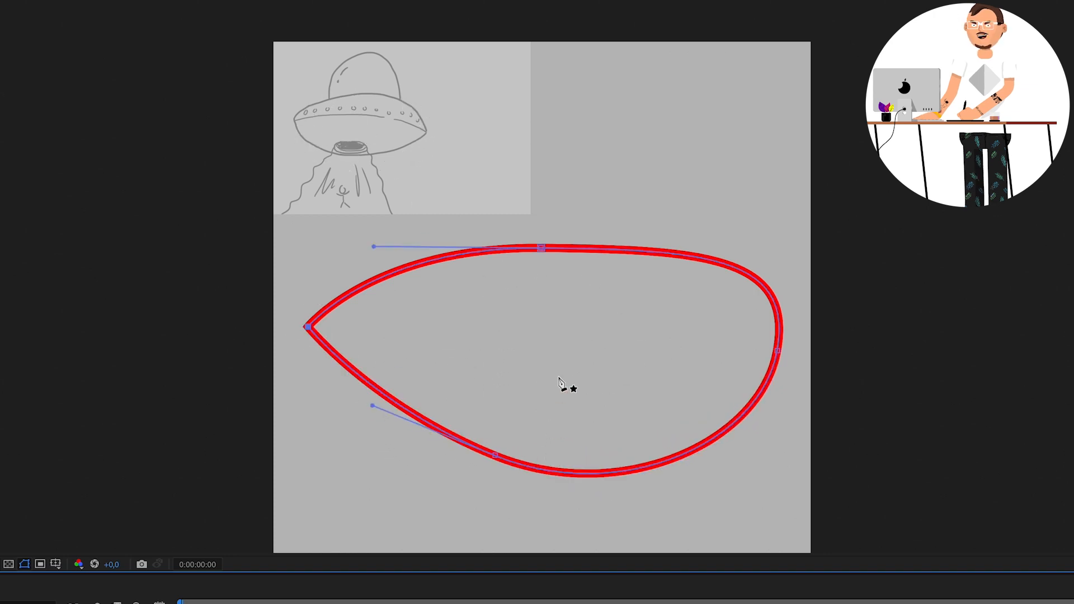
Step: Reshape the curved outline by adjusting the Bezier handle of its upper point
key(v)
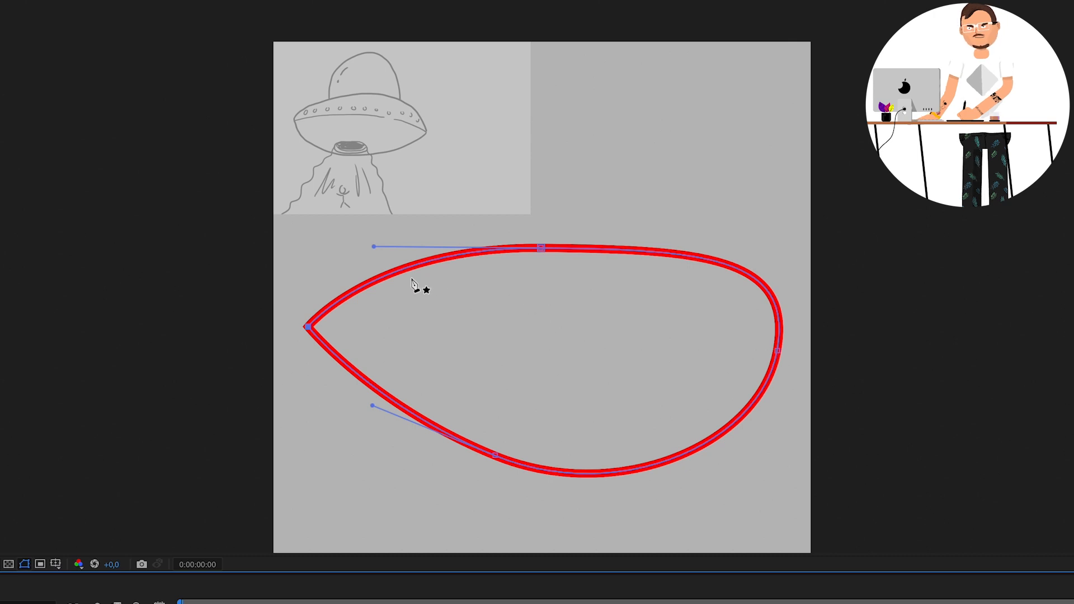
drag(374, 246, 439, 268)
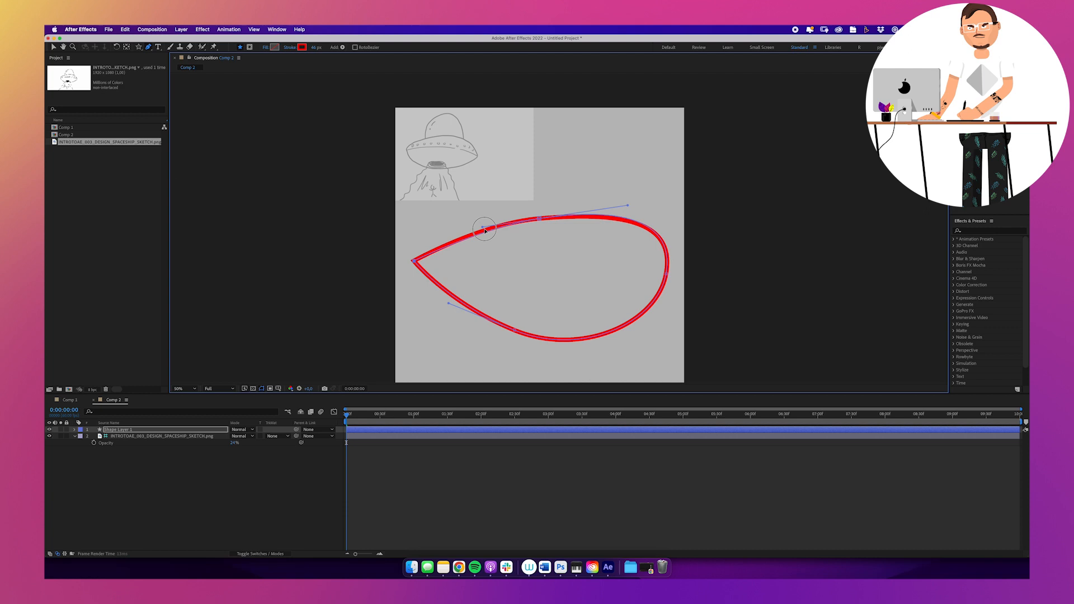
drag(485, 229, 457, 222)
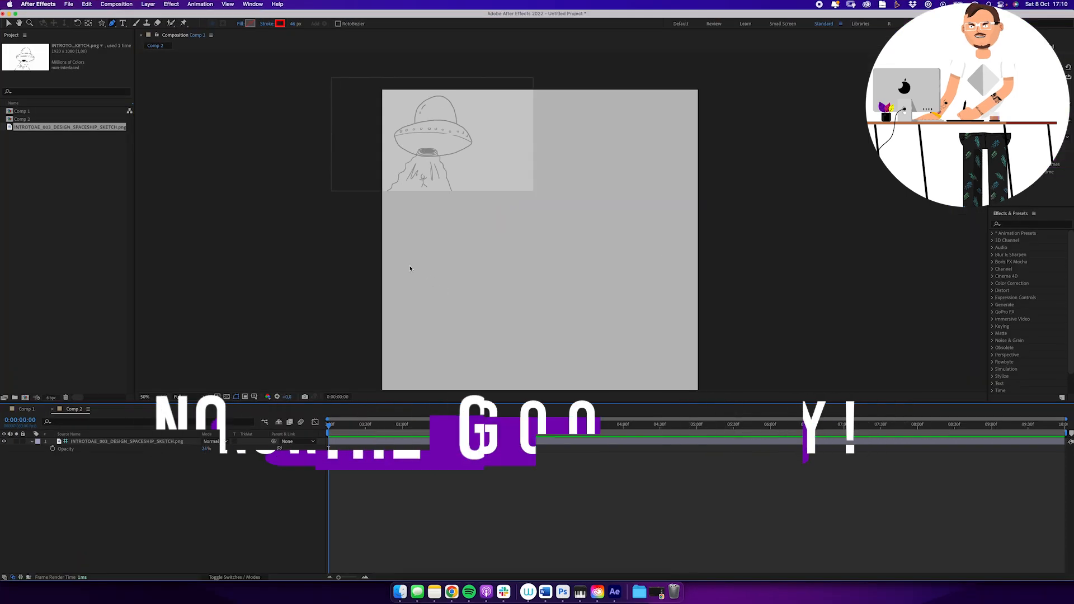
Step: Draw a closed, straight-sided four-point diamond below the spaceship sketch with the Pen tool
click(414, 270)
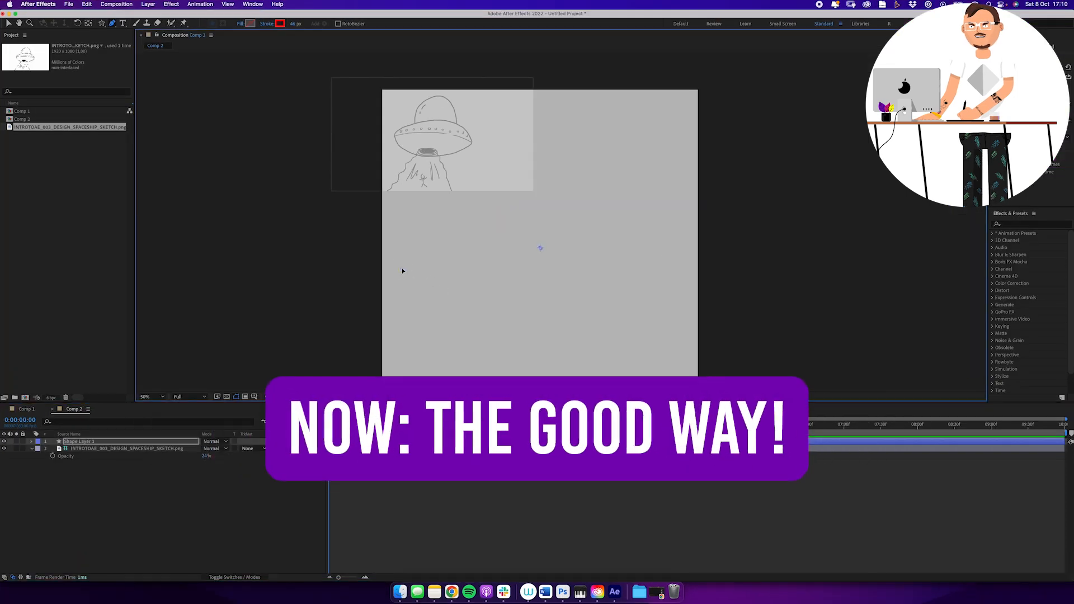
click(523, 224)
click(676, 277)
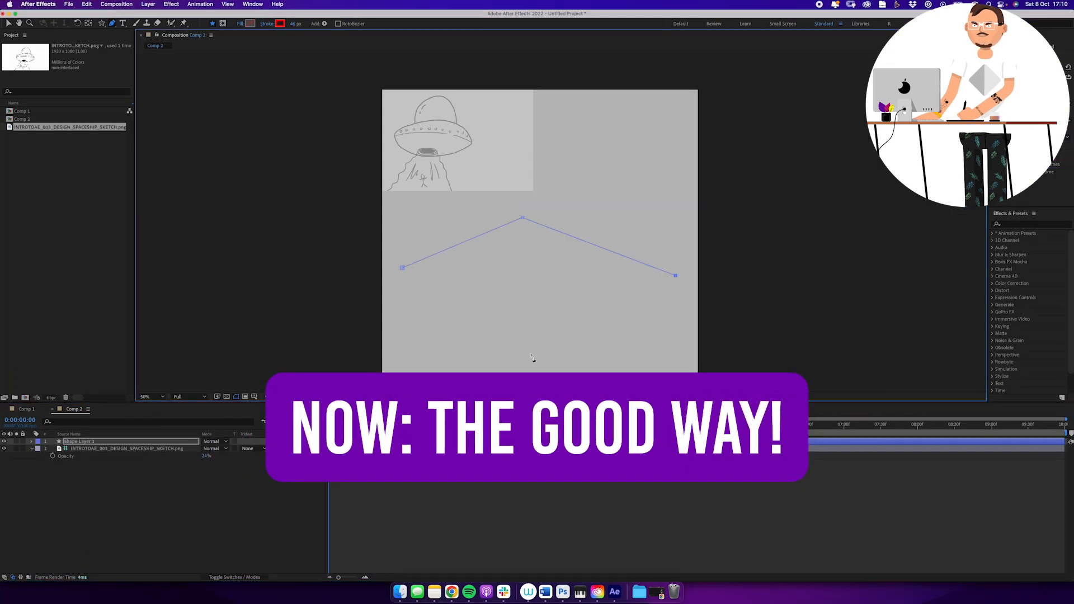
click(403, 269)
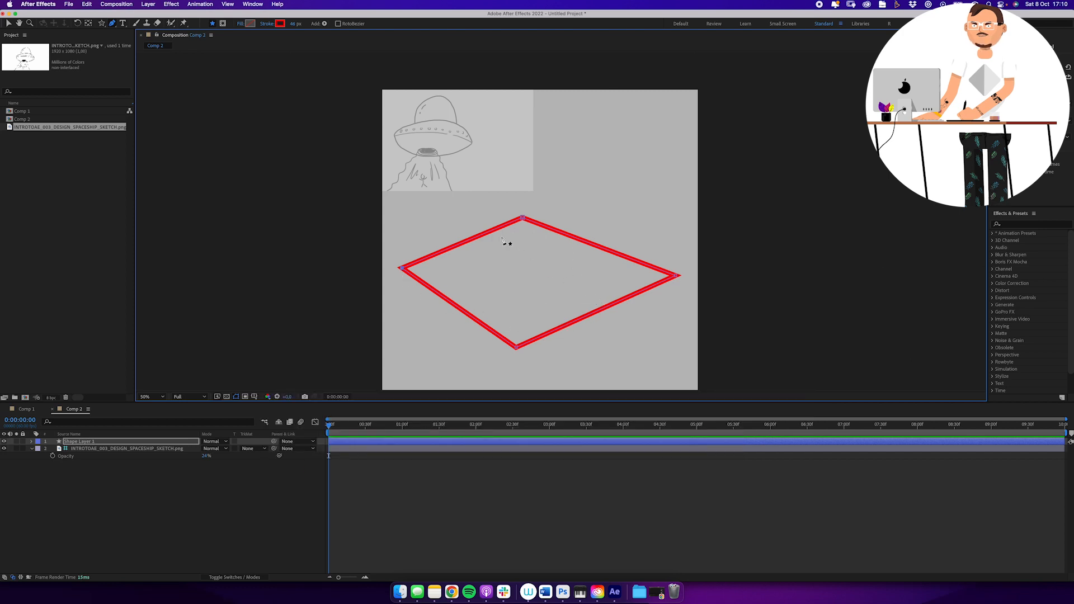
Step: Change the diamond's fill color to a neutral gray
click(251, 25)
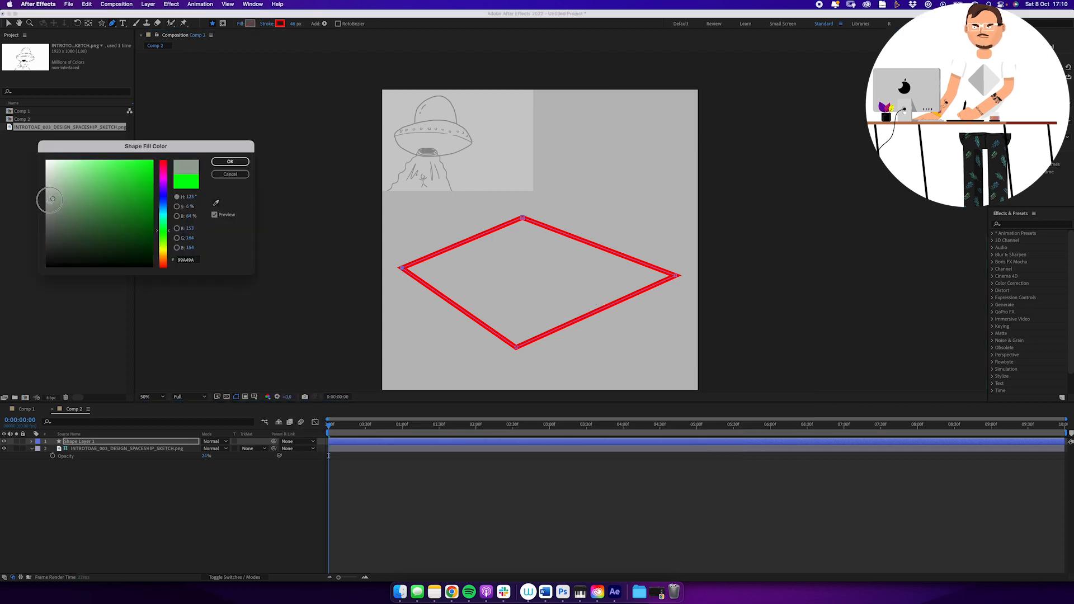
drag(49, 197, 36, 218)
click(230, 161)
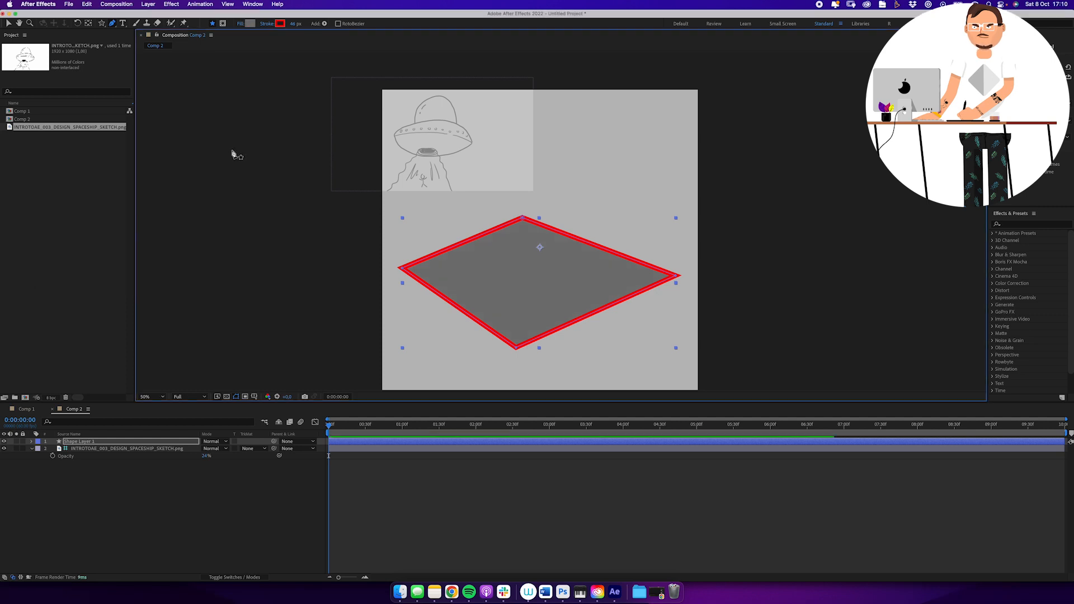
Step: Give the diamond a solid black stroke with a width of 20 px
click(270, 24)
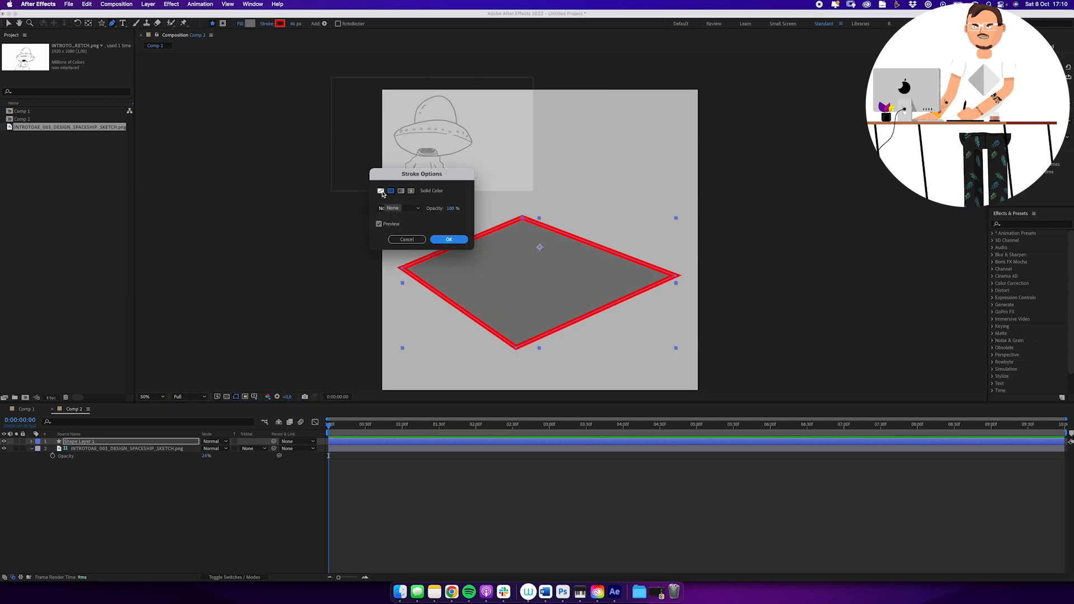
click(448, 239)
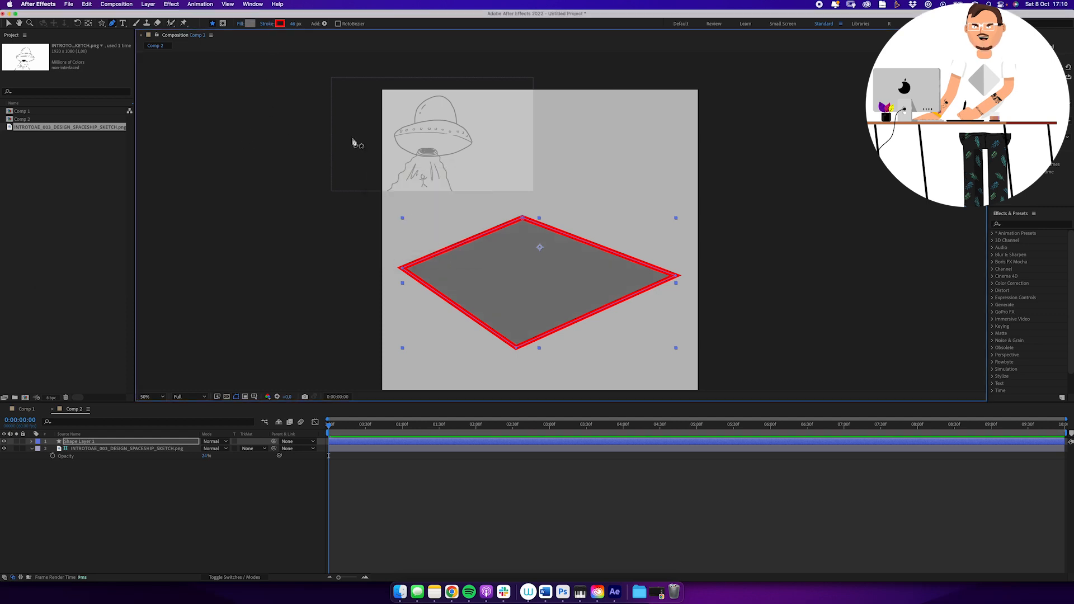
click(282, 24)
drag(179, 173, 178, 281)
click(230, 162)
click(298, 24)
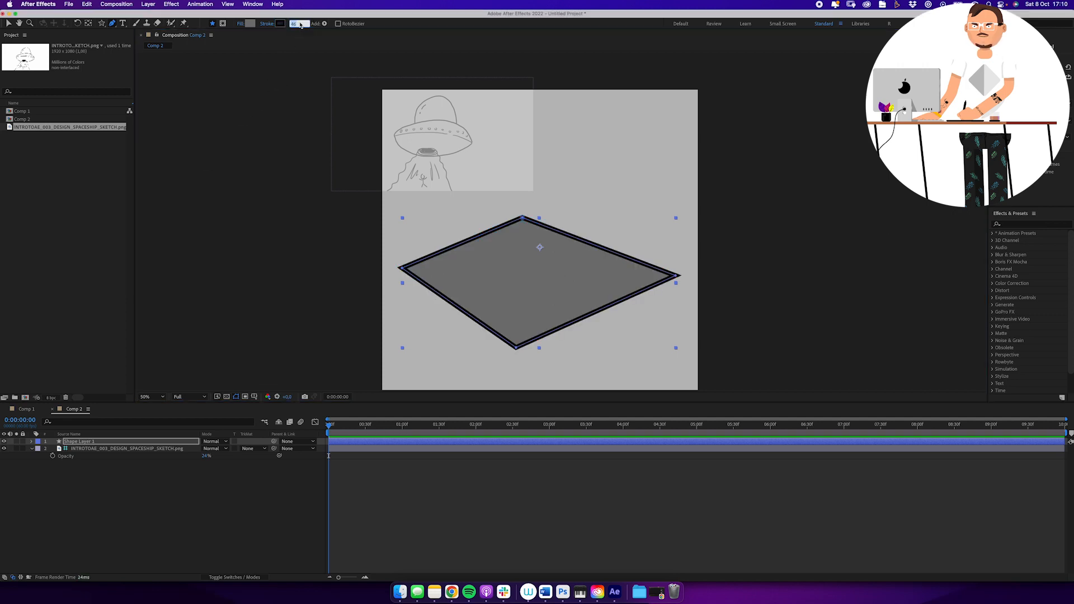
text(20)
key(Return)
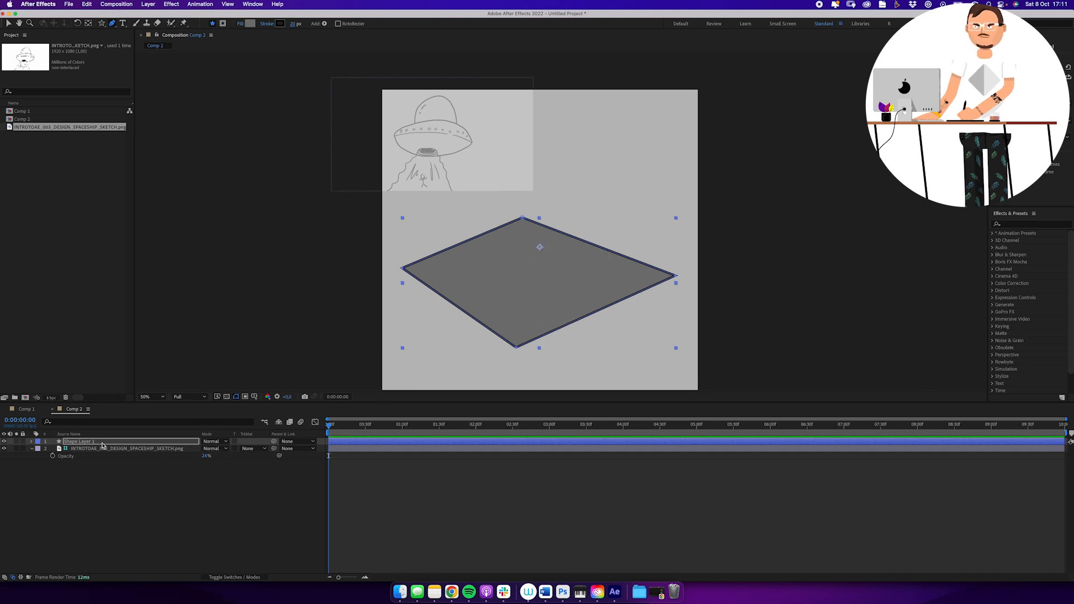
Step: Rename the diamond's shape layer as BODY
click(124, 458)
key(Return)
text(BODY)
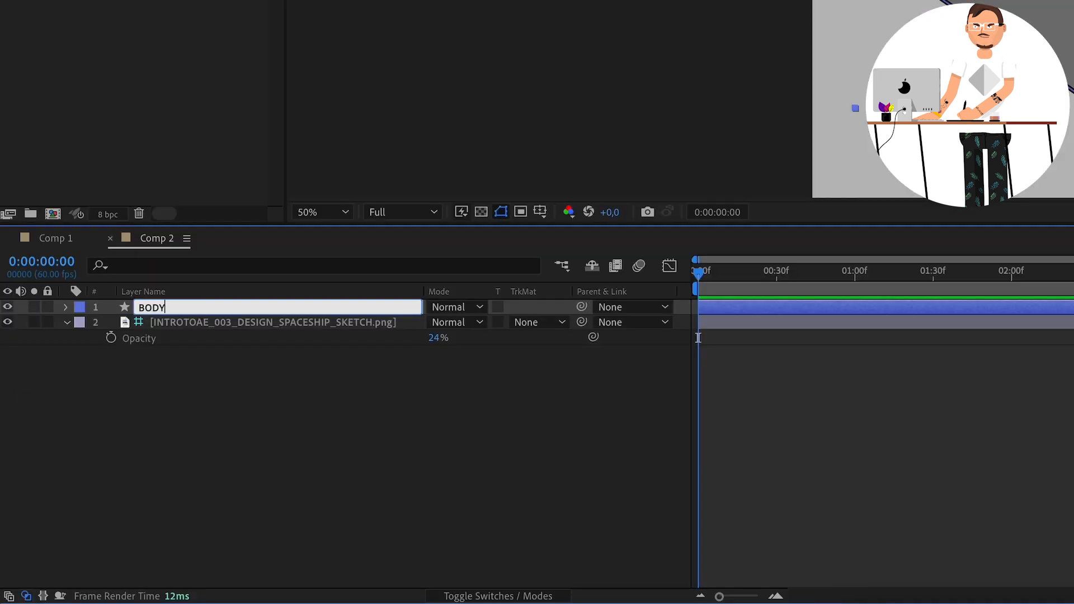
key(Return)
Step: Add a Round Corners operator to the contents of the BODY layer
click(65, 306)
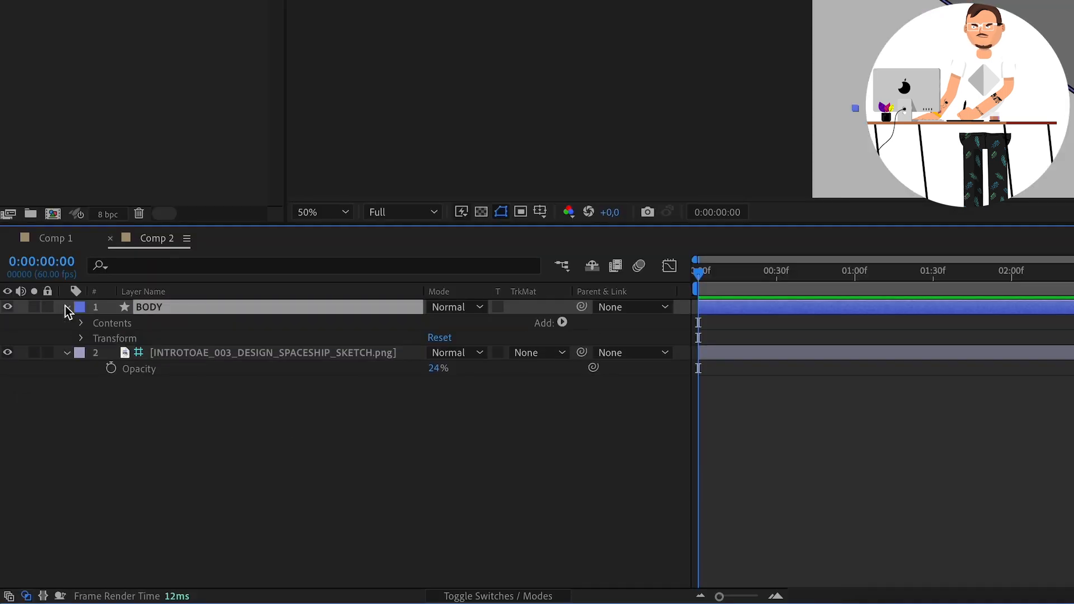
click(82, 323)
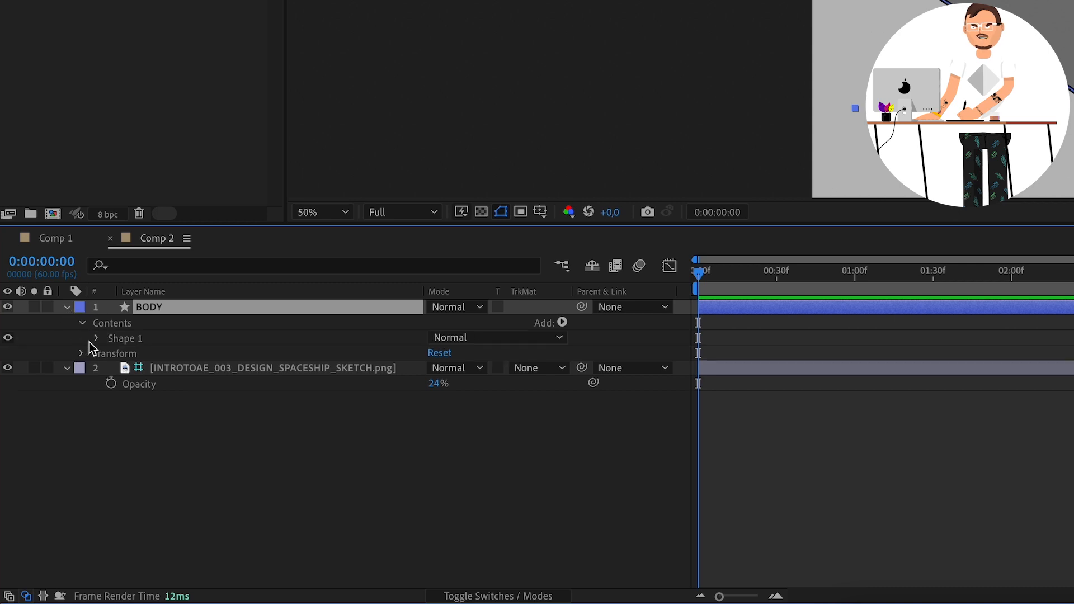
click(563, 323)
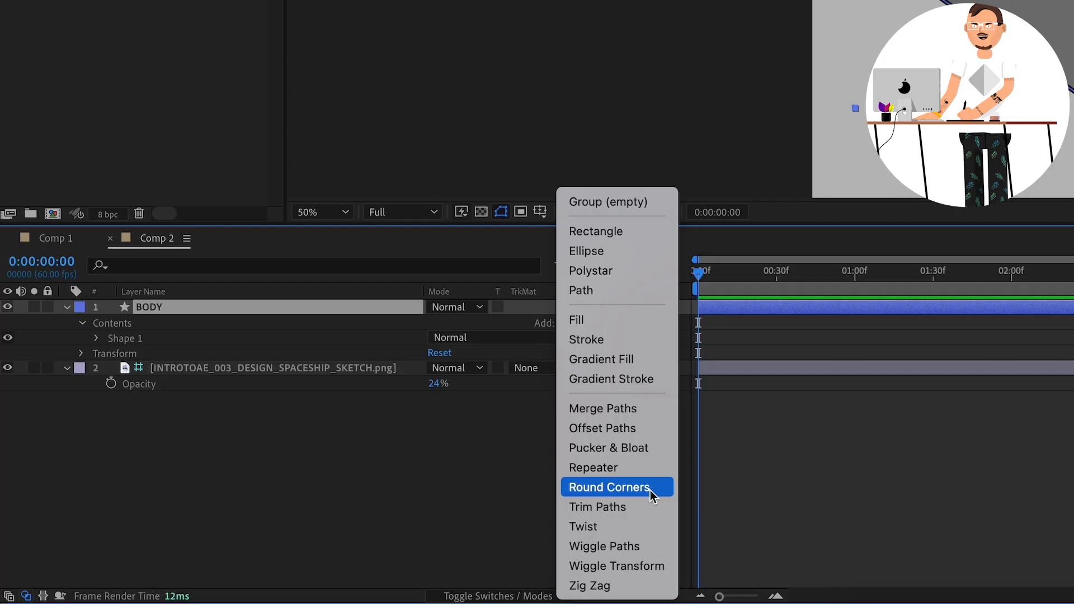
click(650, 490)
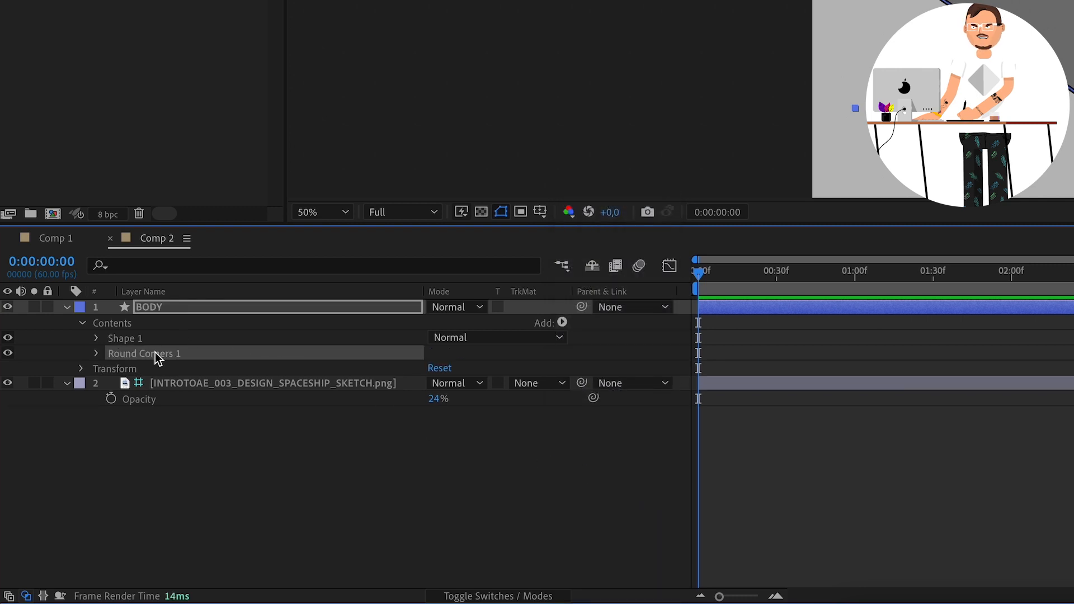
Step: Increase the Round Corners radius until the diamond's corners are strongly rounded
click(98, 354)
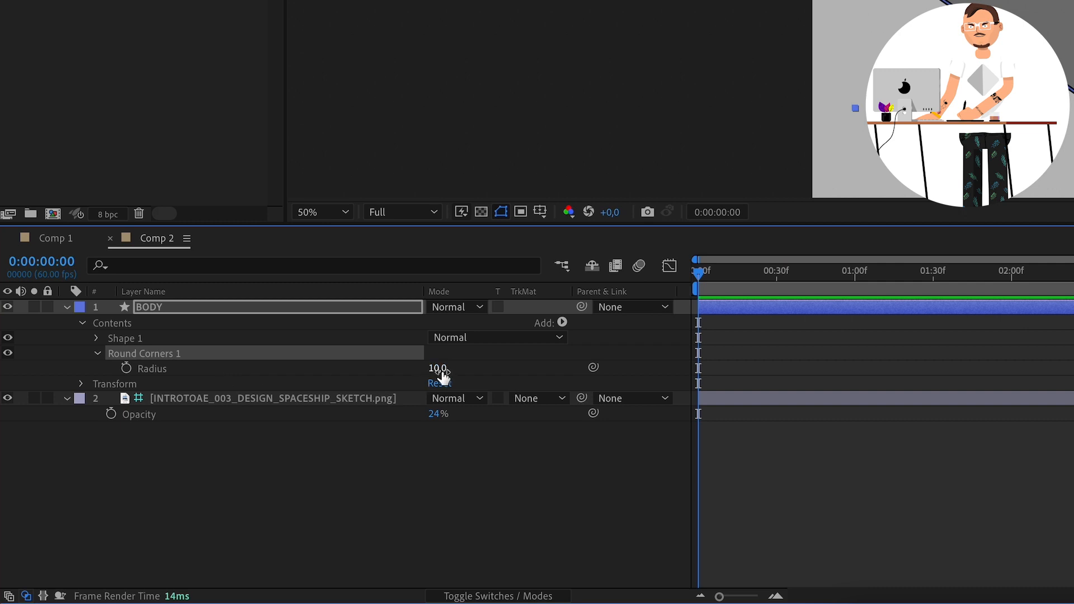
drag(442, 377, 633, 347)
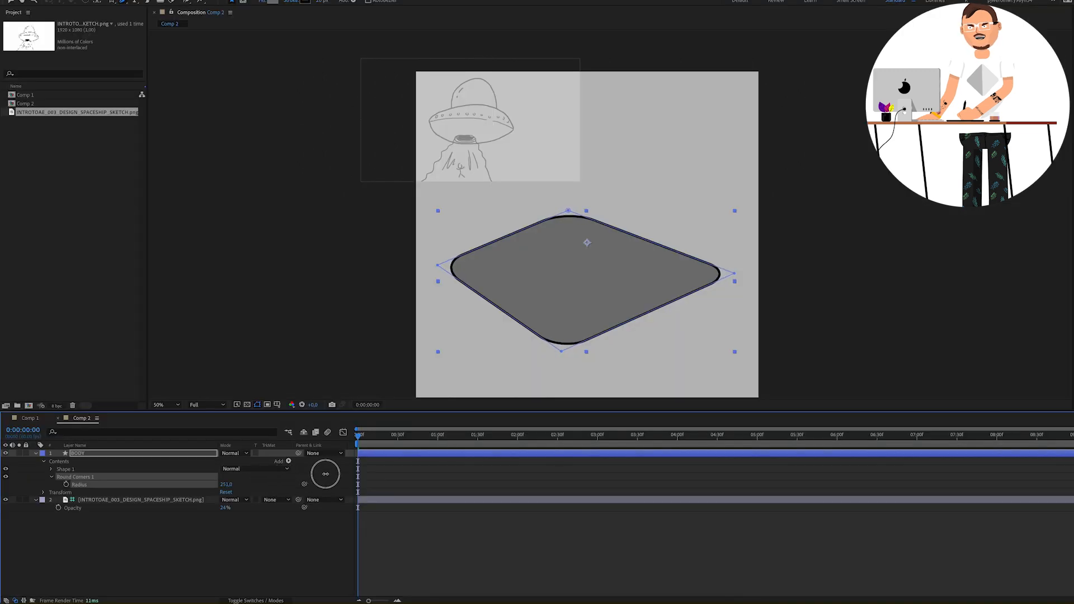
drag(326, 474, 440, 461)
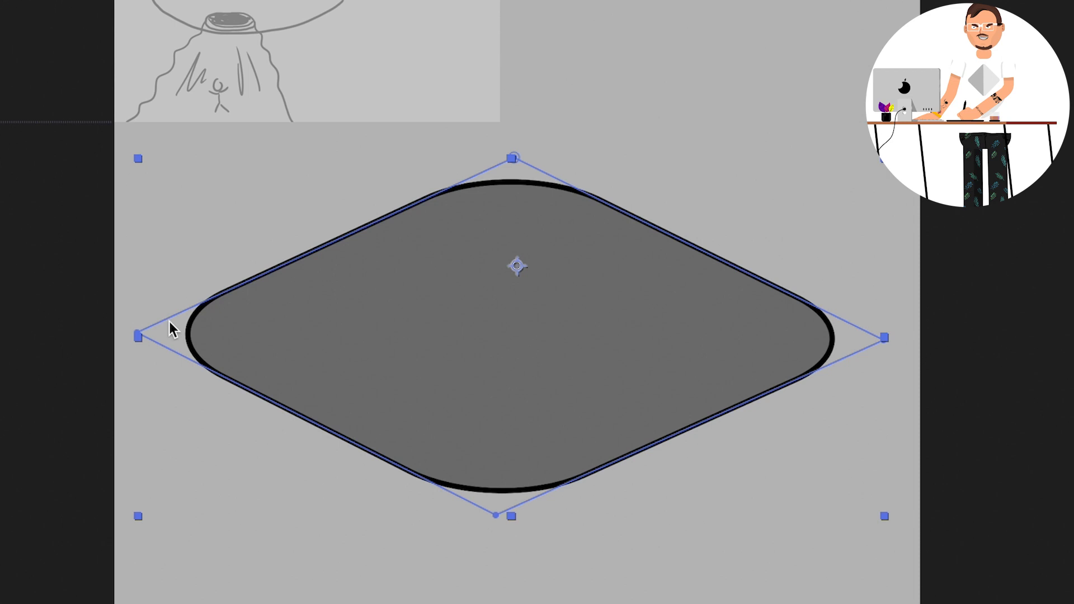
Step: Add path points on both sides of the diamond's left corner and one close to its right corner to tighten the rounding
click(169, 319)
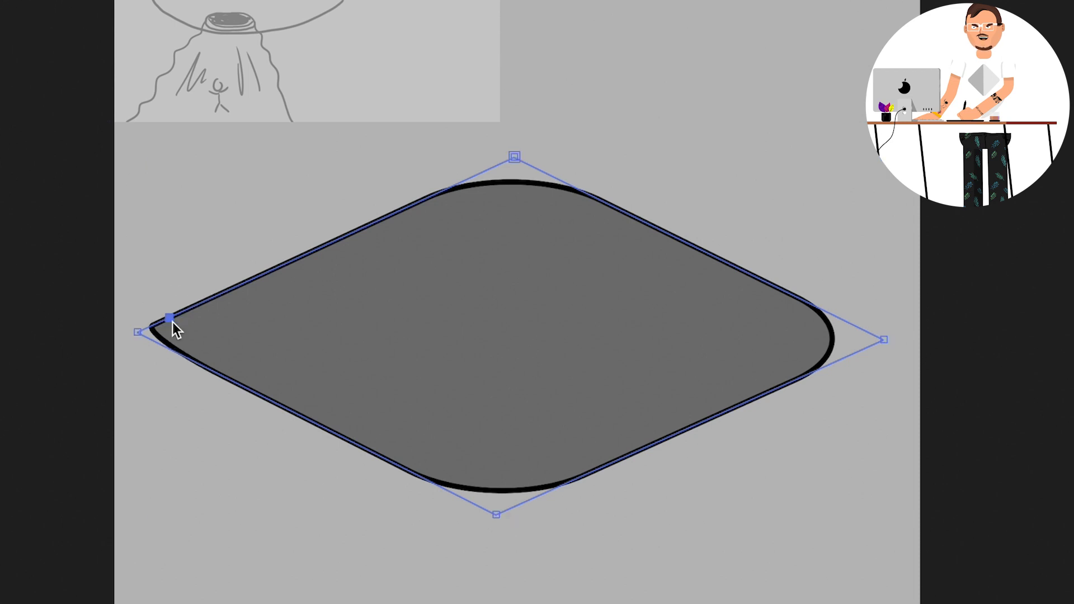
click(160, 346)
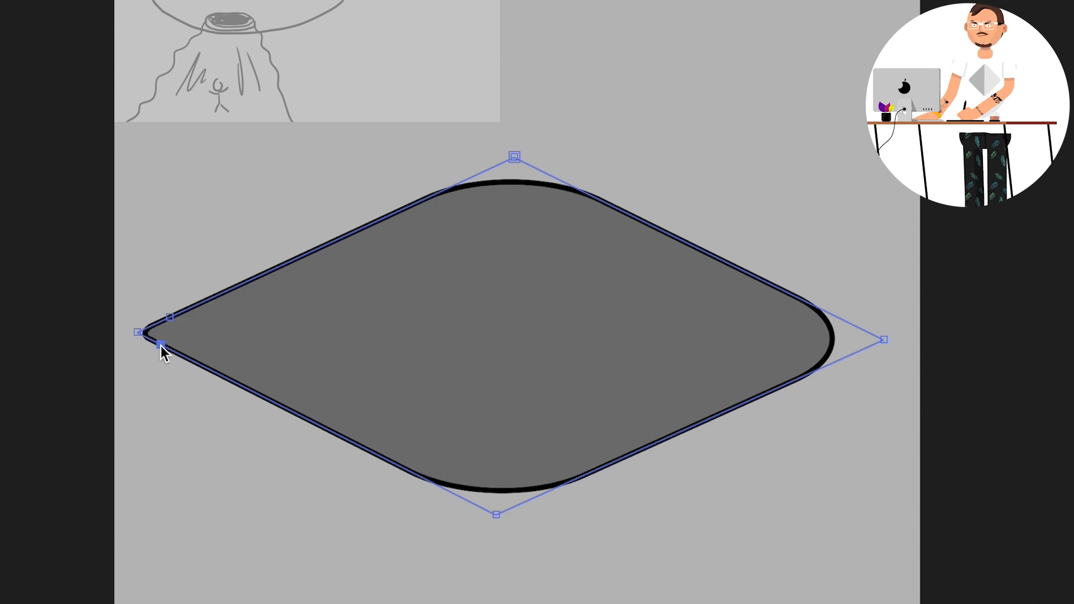
click(847, 324)
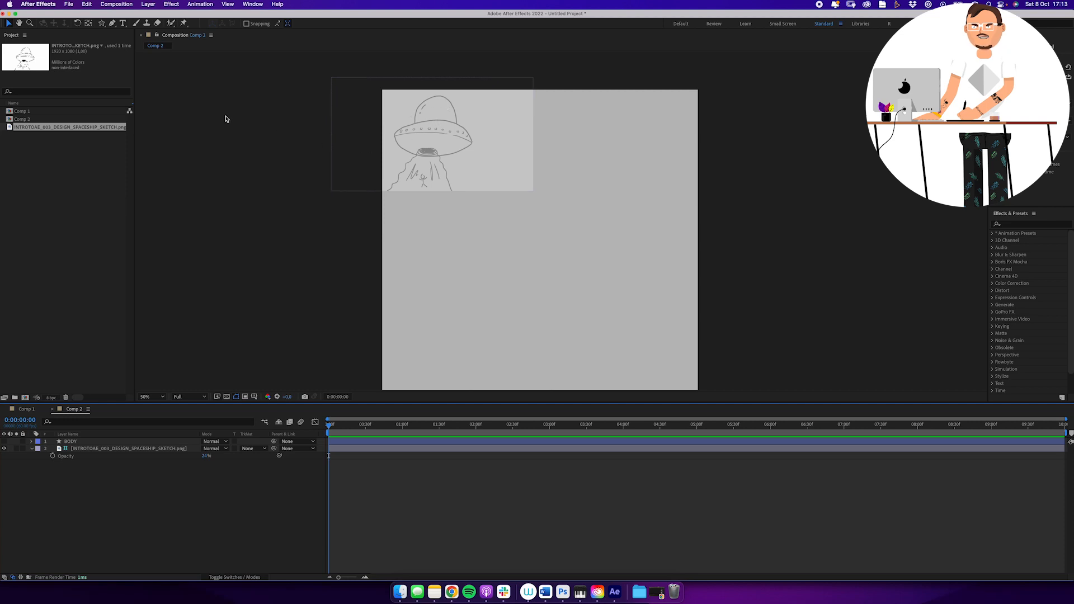
Step: Create a new shape layer with a rounded rectangle that fills the whole composition
click(103, 24)
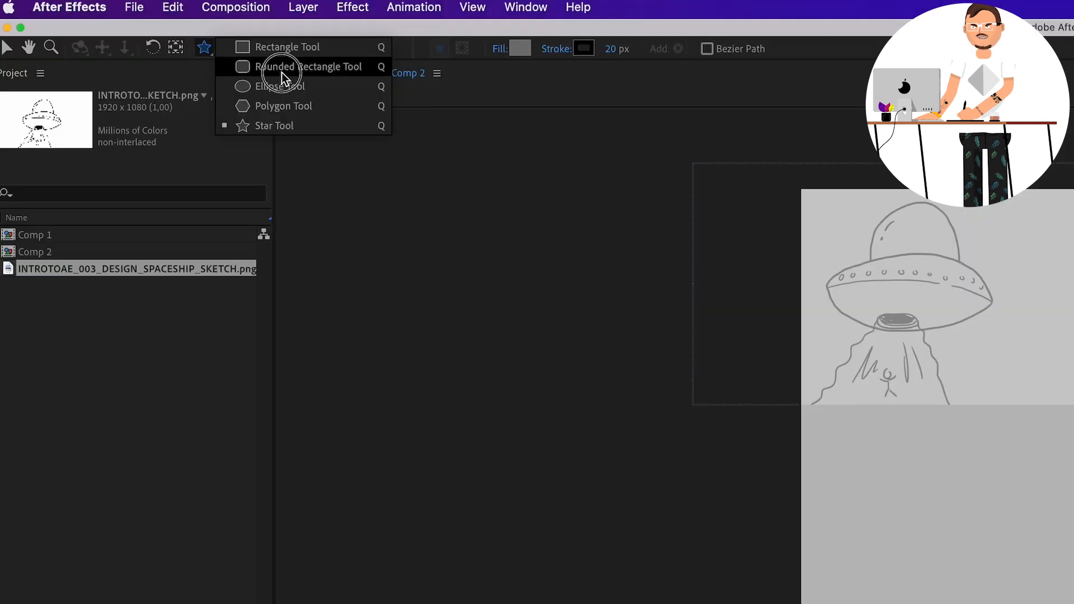
click(308, 68)
double_click(205, 49)
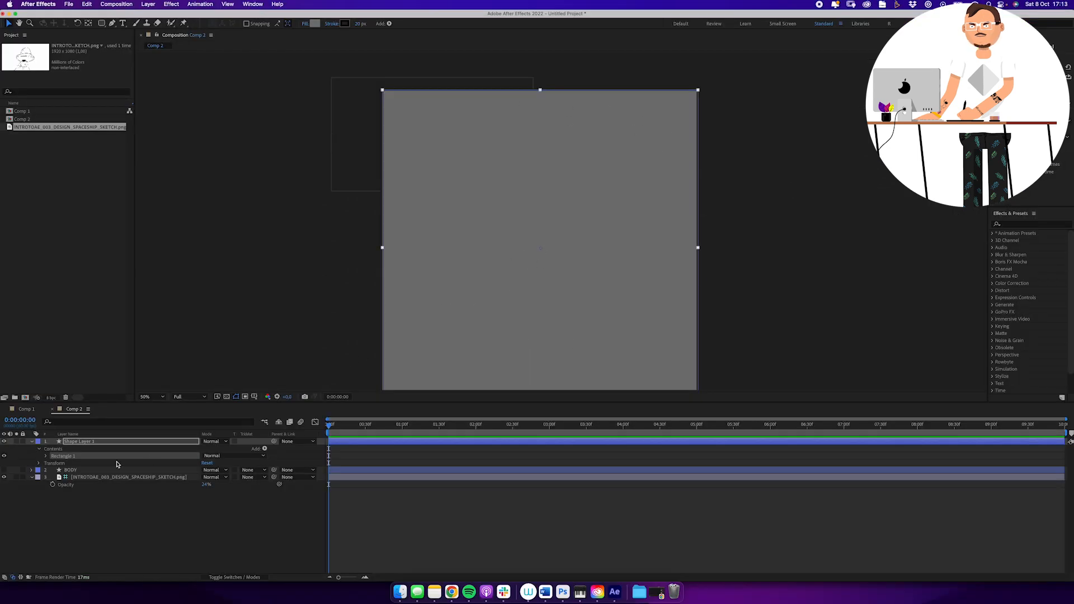
Step: Set the rounded rectangle path's size to 1000 by 1000
click(46, 457)
click(54, 464)
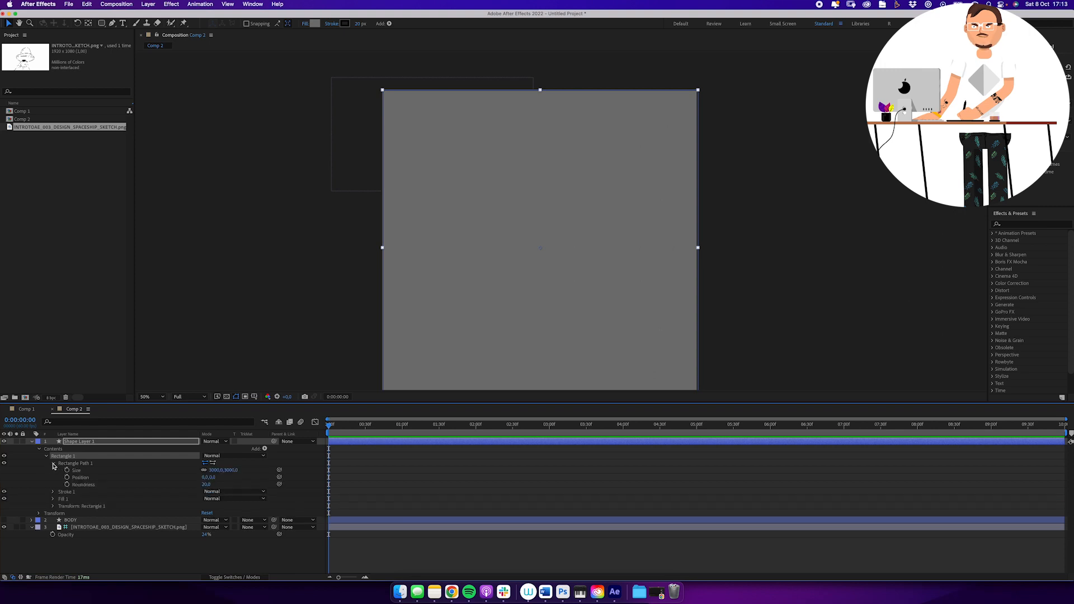
click(217, 471)
text(1000)
key(Return)
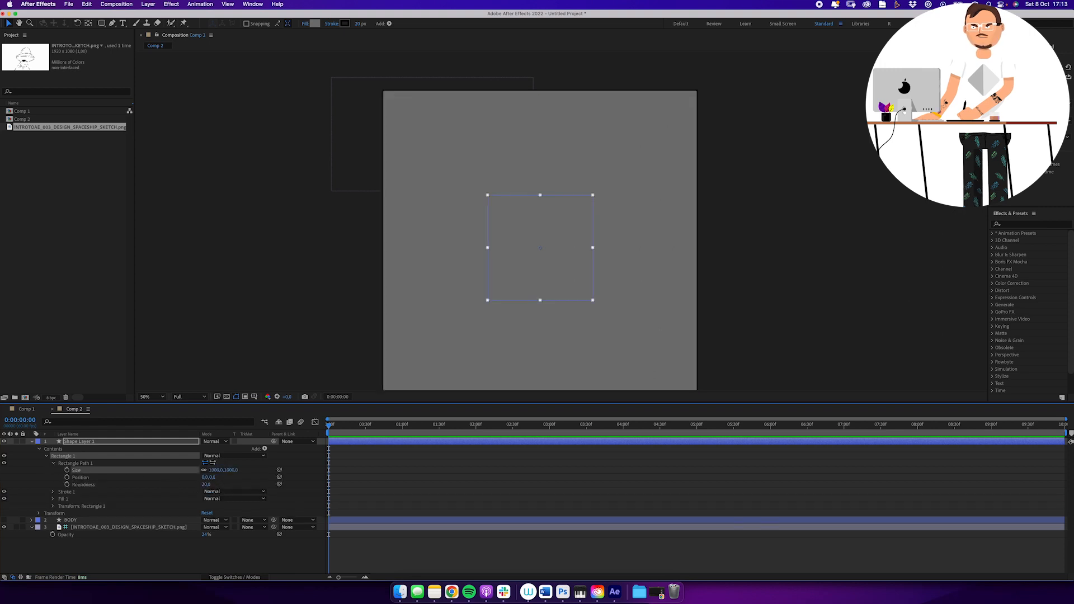
Step: Increase the rectangle's roundness until it forms a circle, and enlarge its size into a tall pill about 1296 by 1752
drag(206, 484, 507, 444)
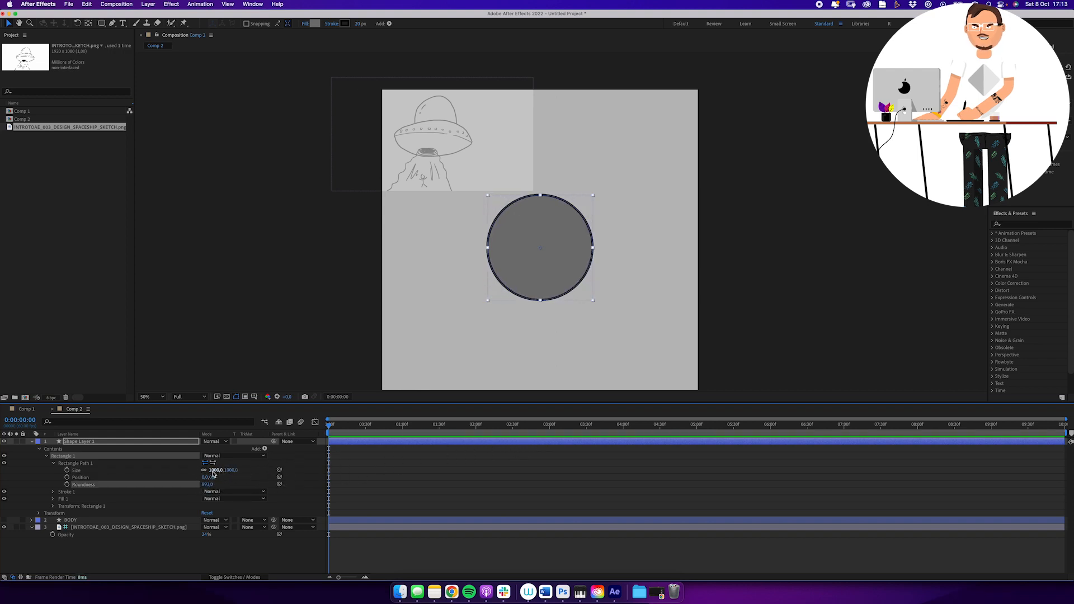
drag(214, 471, 247, 463)
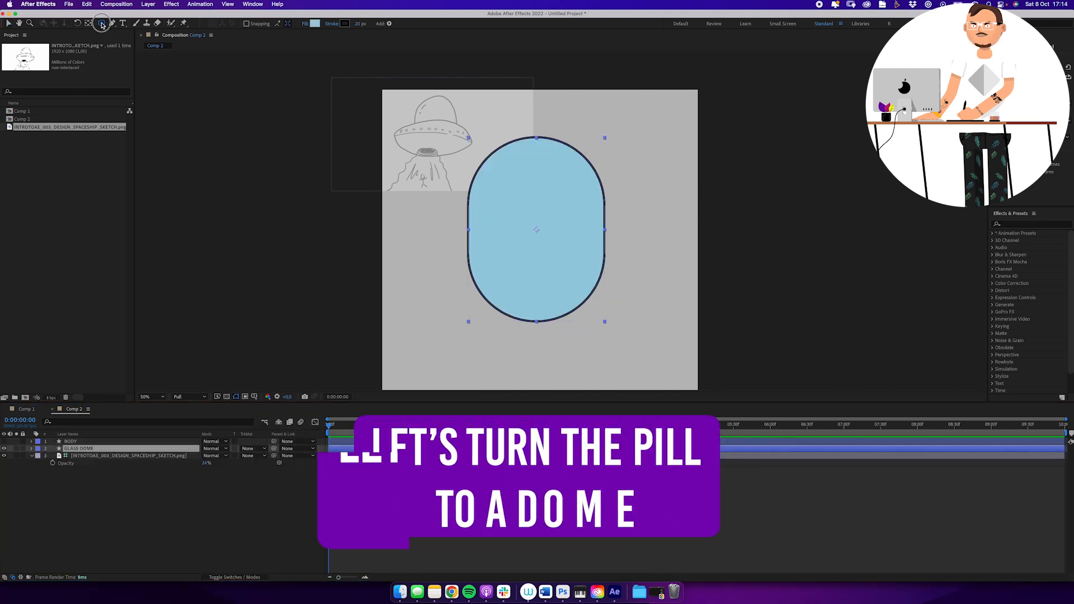
Step: Draw a wide rectangle over the lower part of the pill in the GLASS DOME layer and fill it with pure red
drag(101, 23, 121, 23)
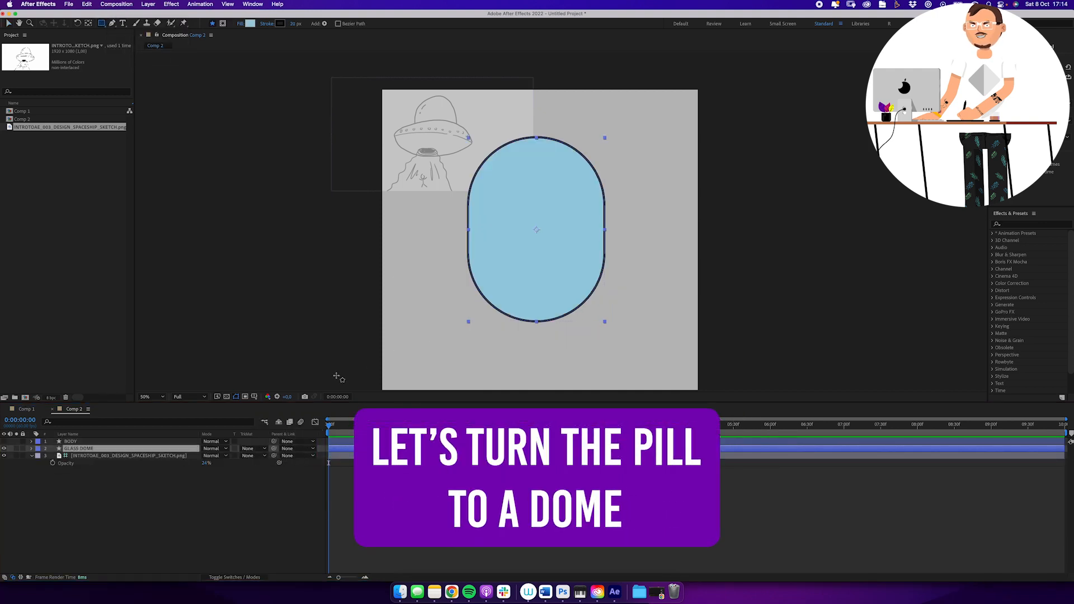
drag(338, 375, 748, 241)
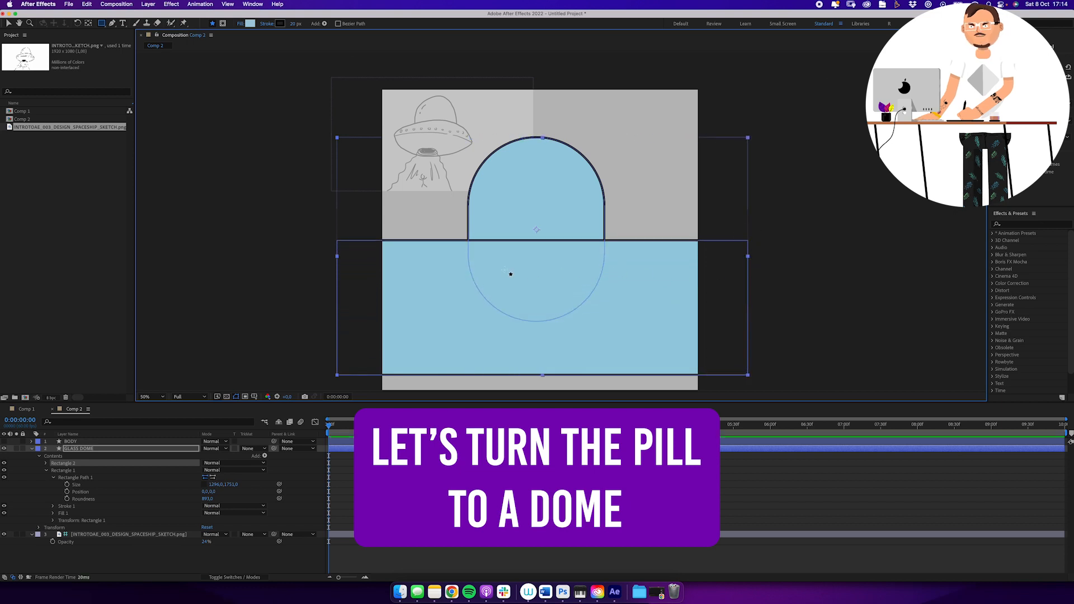
click(251, 24)
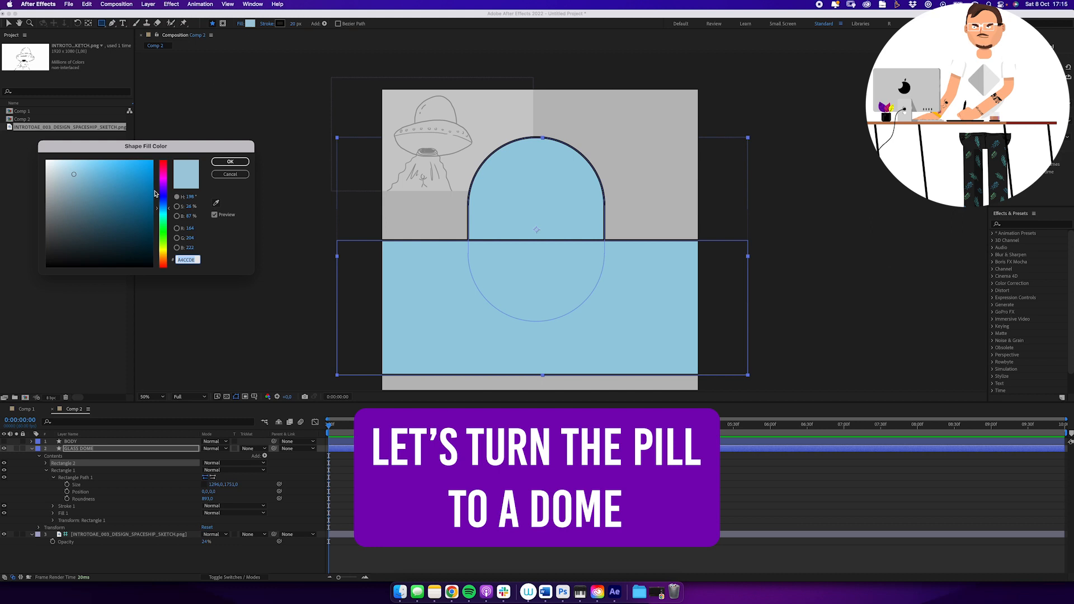
click(163, 161)
drag(149, 179, 155, 159)
click(231, 162)
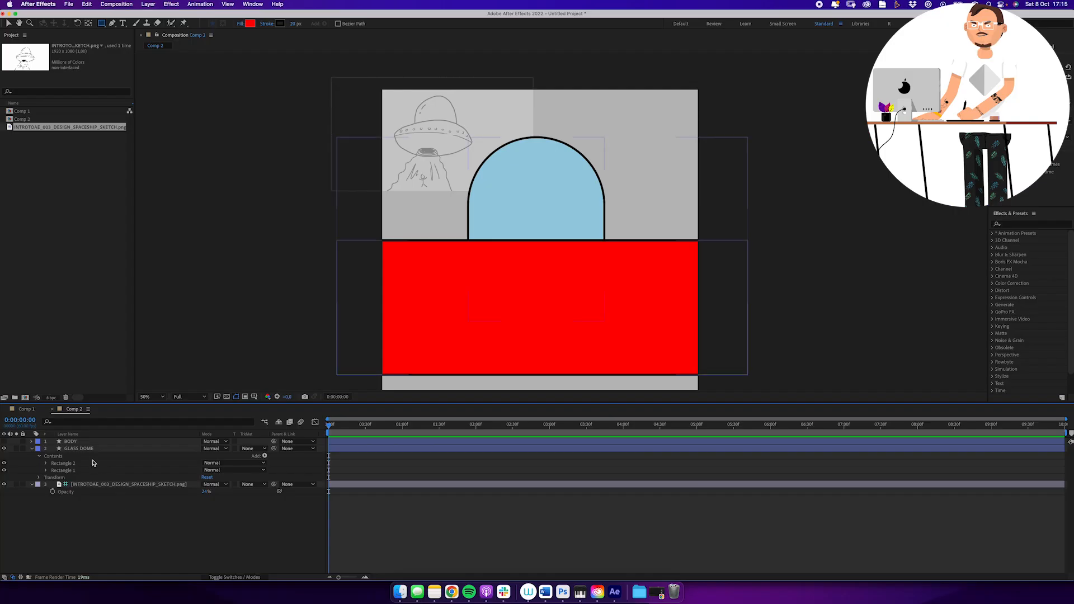
Step: Rename the pill's shape group, Rectangle 1, as GLASS DOME
click(79, 449)
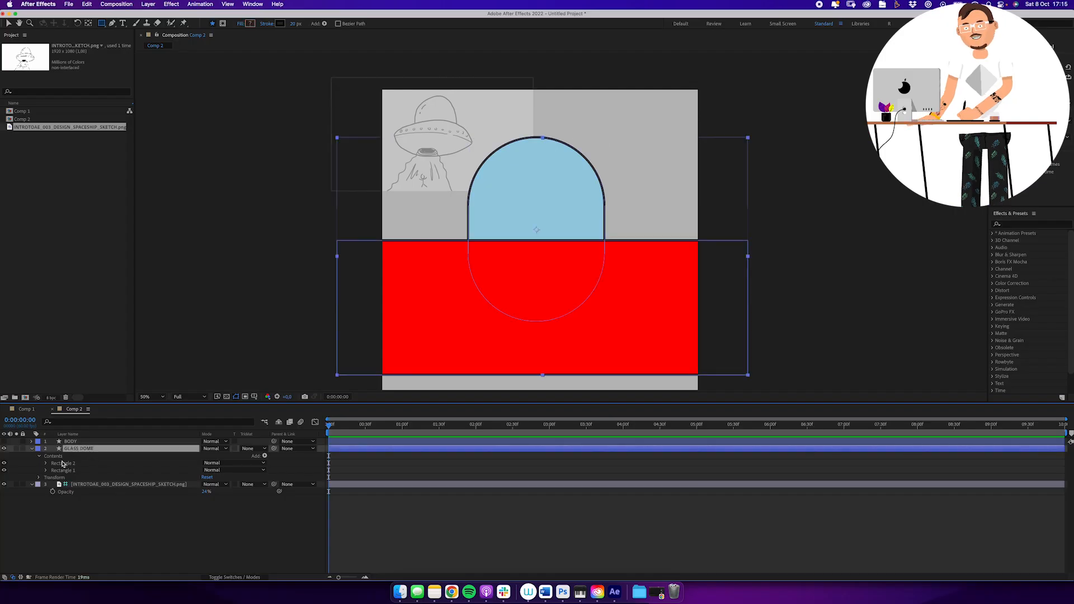
click(74, 464)
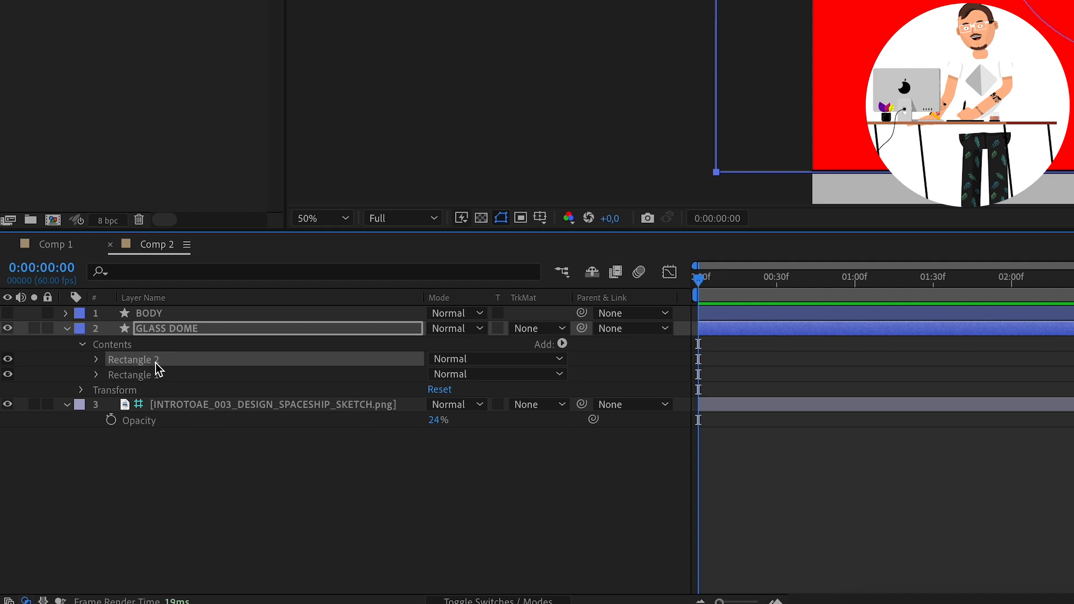
click(156, 376)
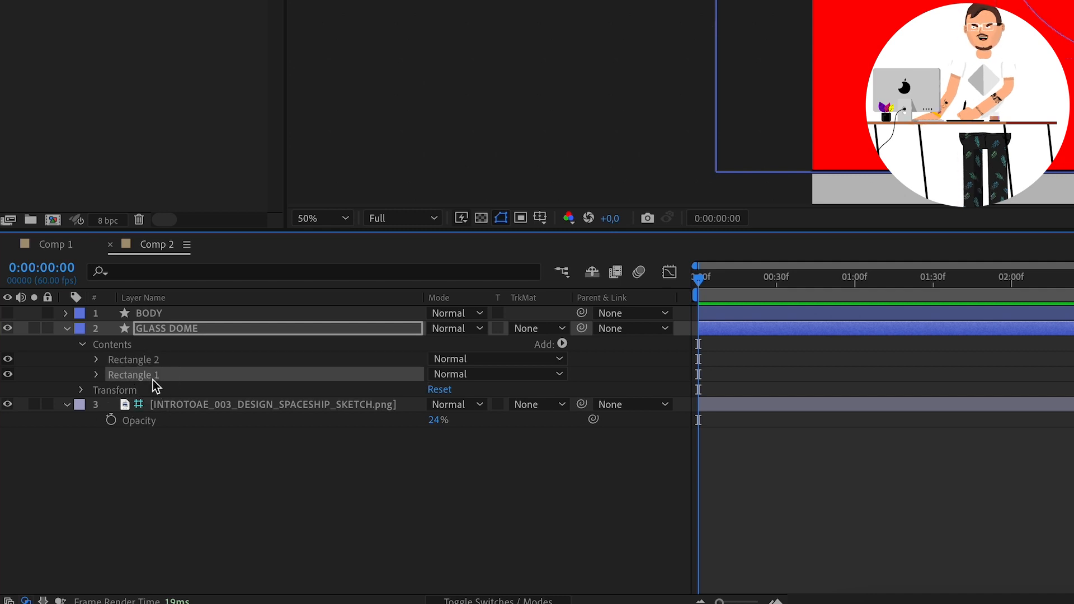
key(Return)
text(GLAS)
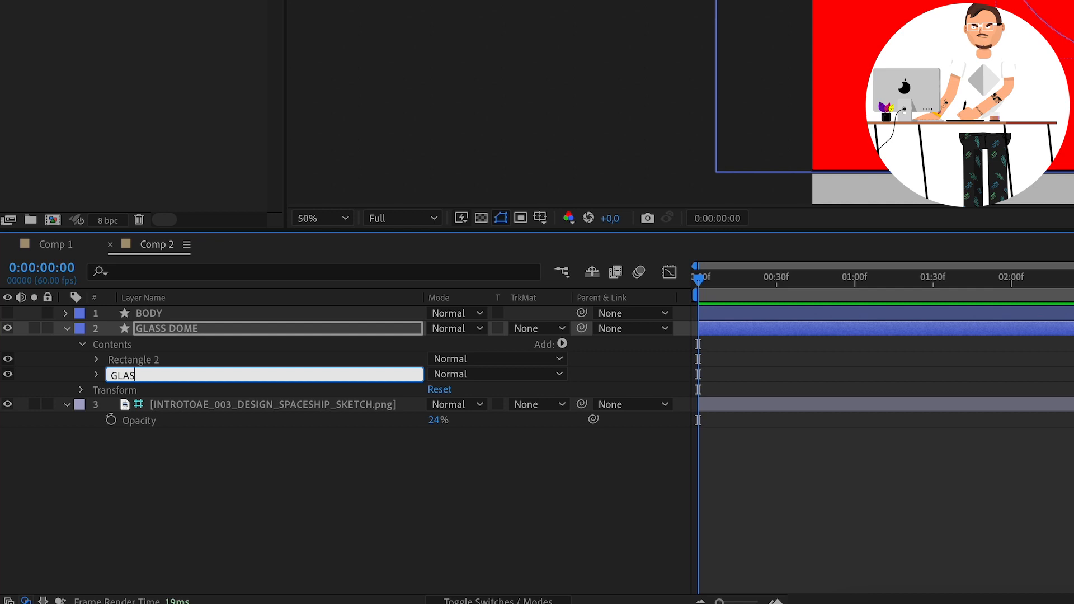
text(S DOME)
key(Return)
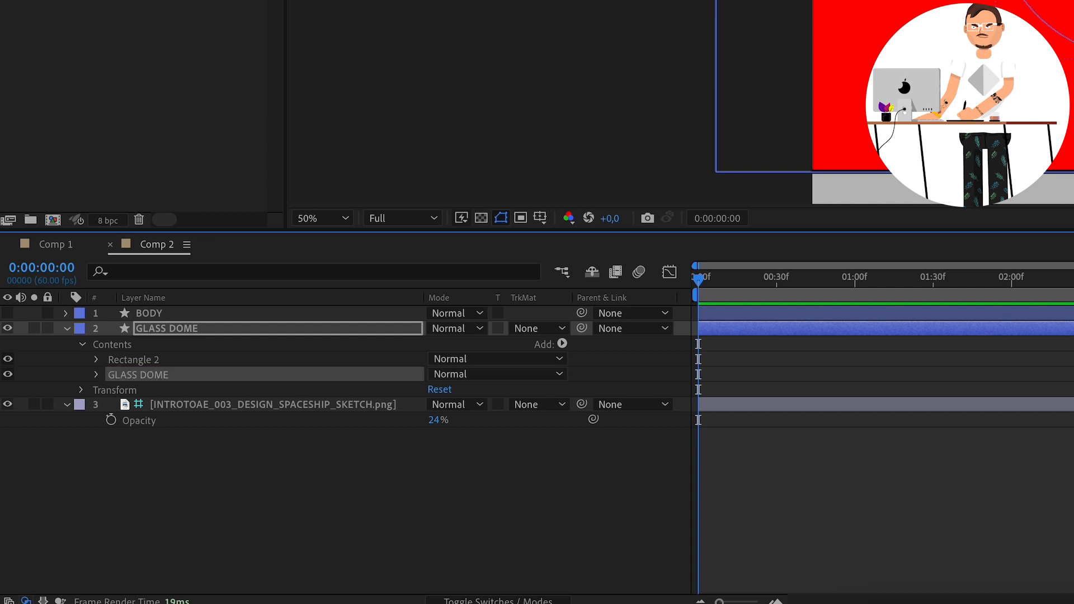
Step: Rename the red rectangle's shape group, Rectangle 2, as MASK
click(152, 365)
key(Return)
text(MASK)
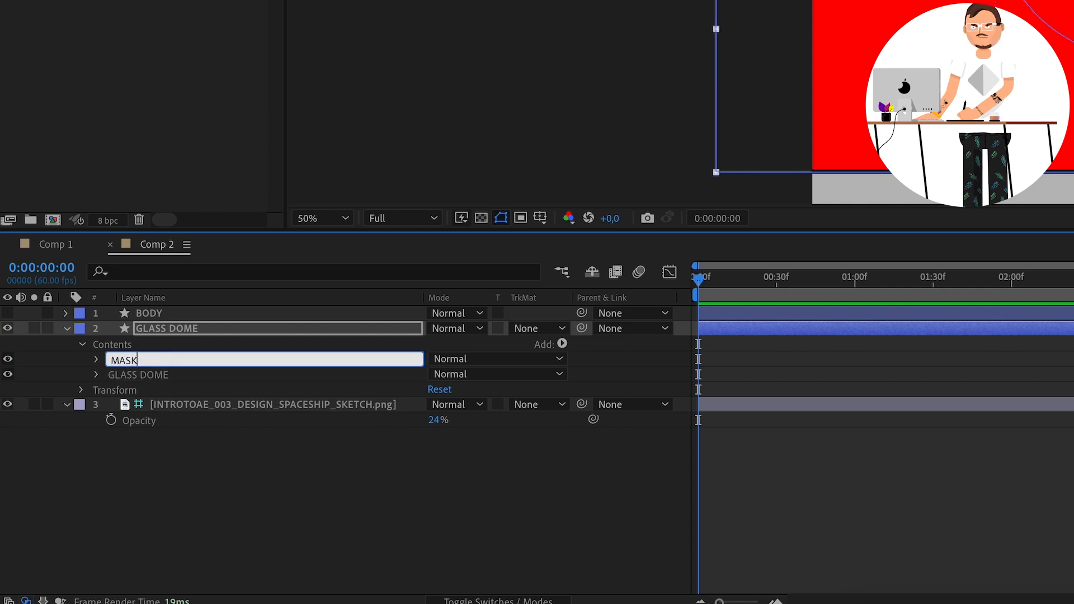
key(Return)
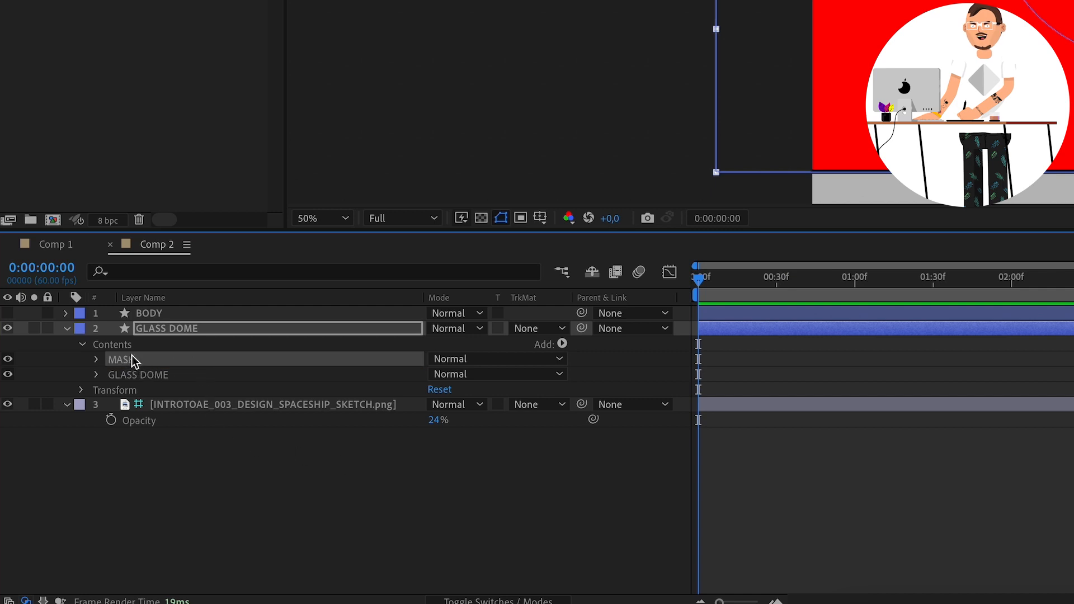
Step: Add a Merge Paths operator to the contents of the GLASS DOME layer
click(186, 334)
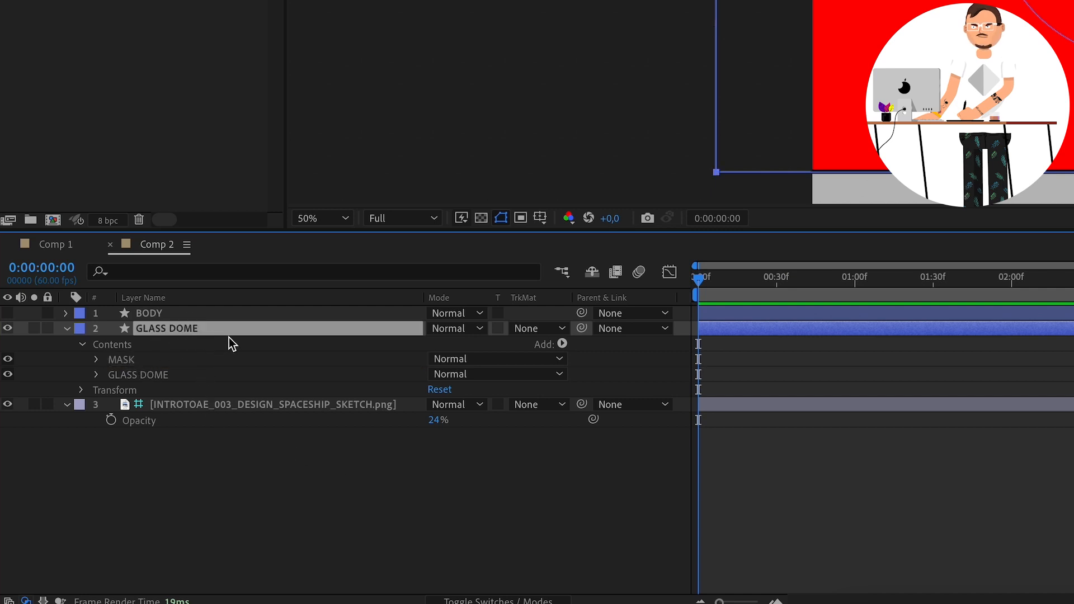
click(563, 344)
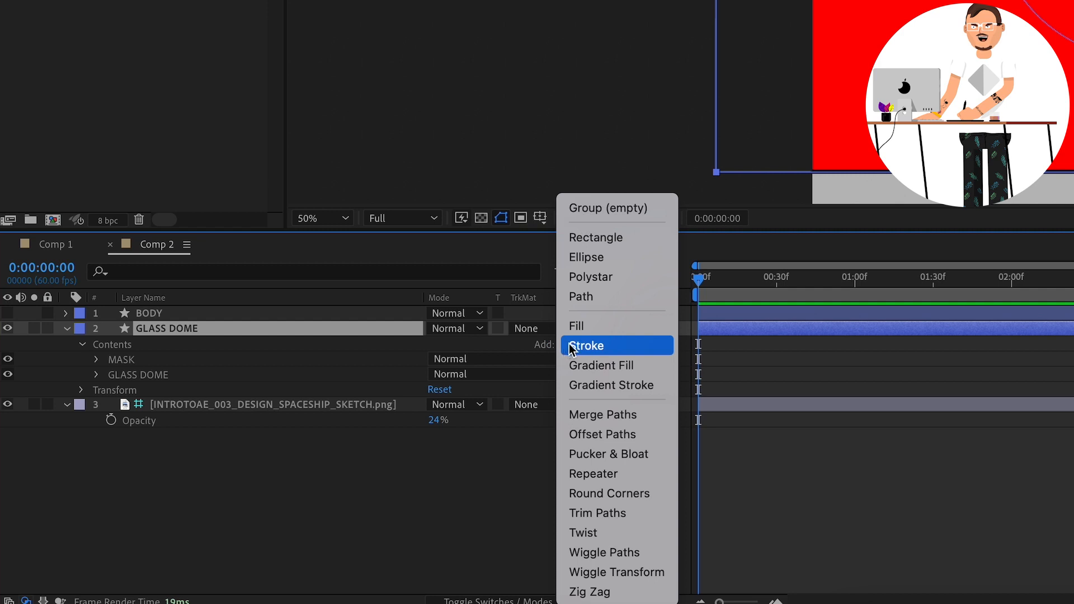
click(660, 418)
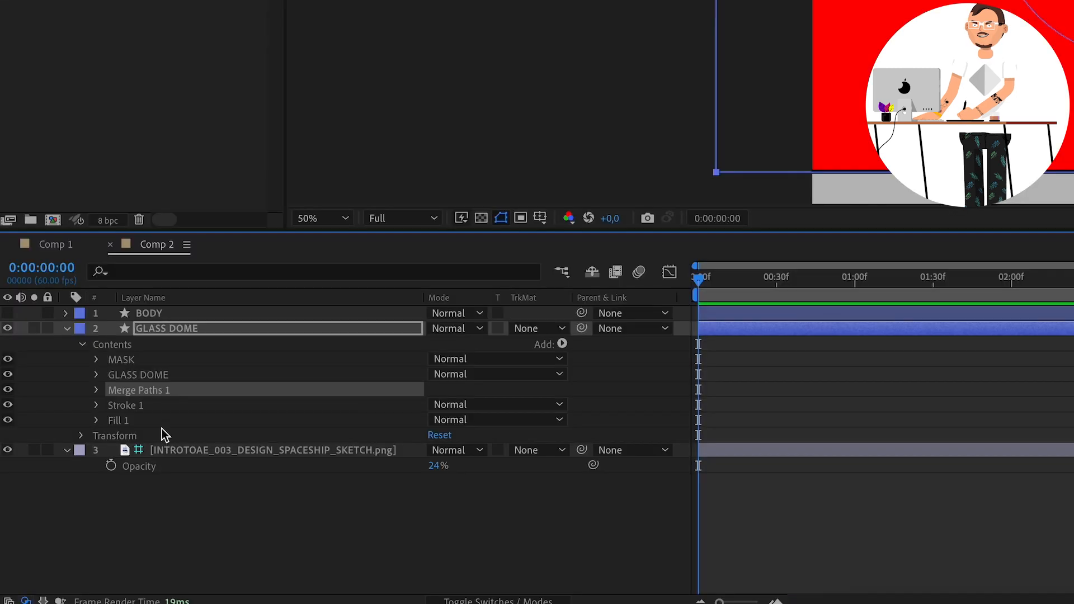
Step: Set the Merge Paths mode to Subtract
click(96, 391)
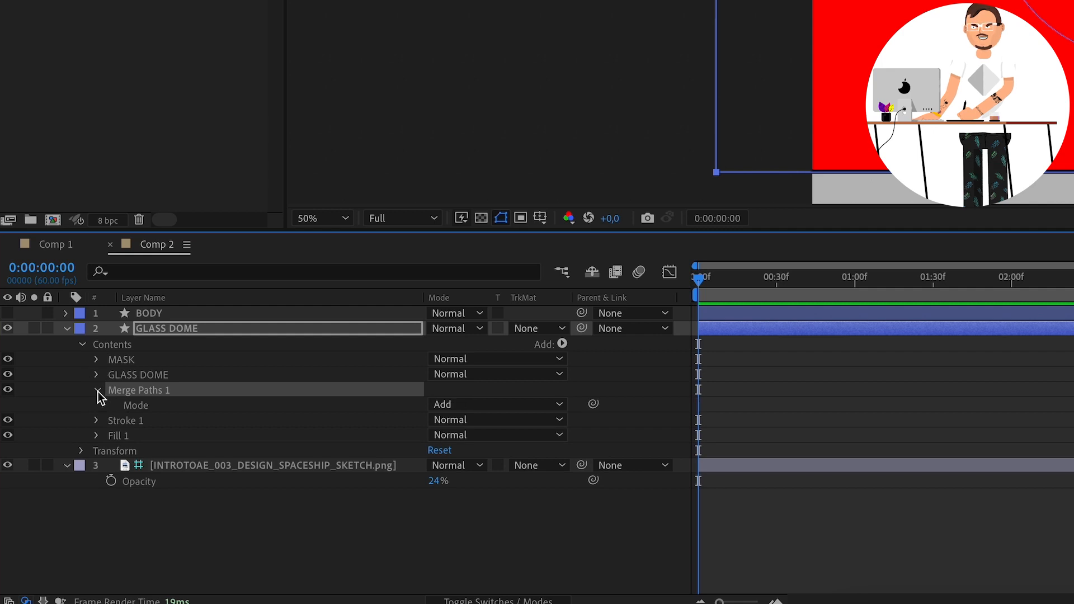
click(136, 407)
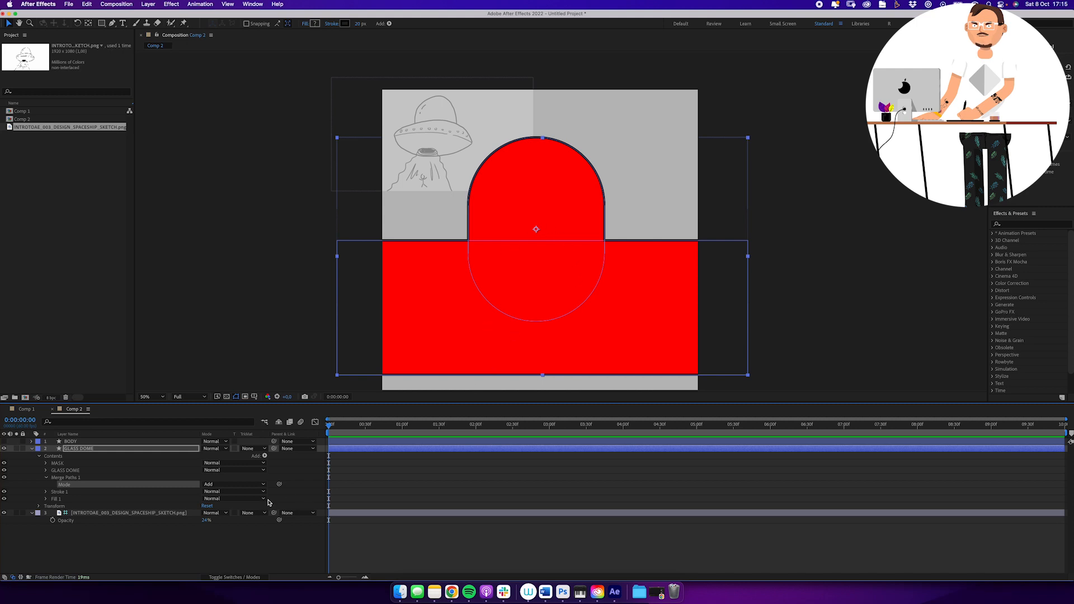
click(261, 484)
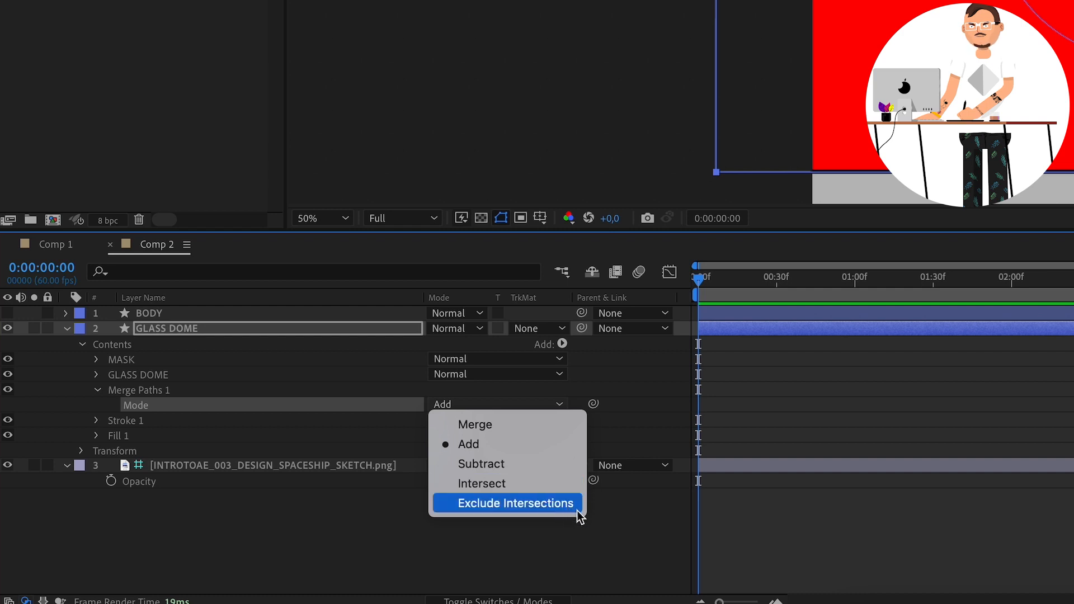
click(547, 468)
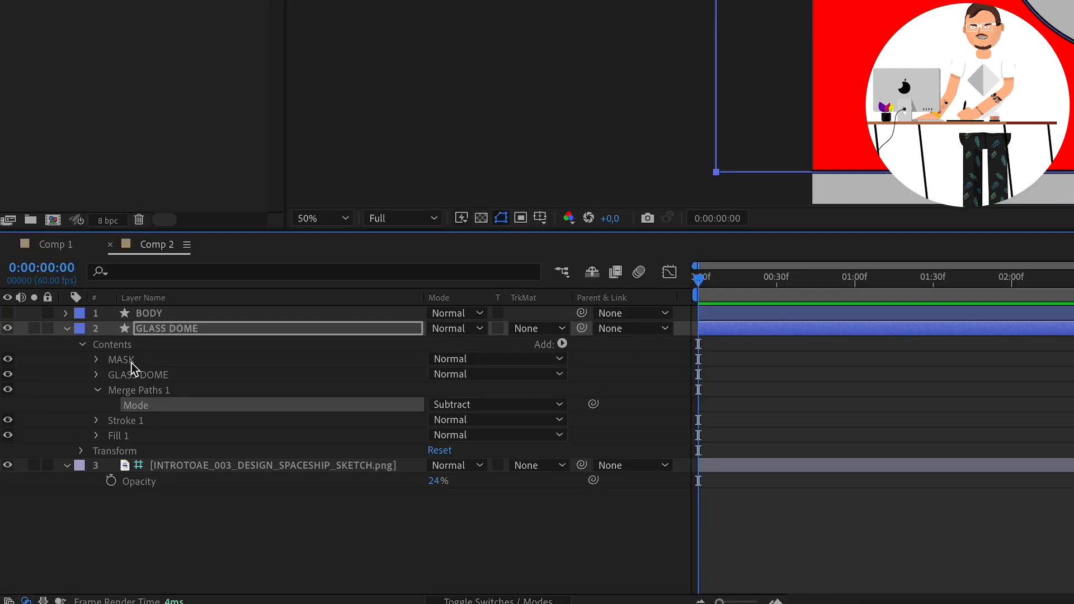
Step: Move the MASK group below the GLASS DOME group so that the rectangle is subtracted from the pill
click(64, 463)
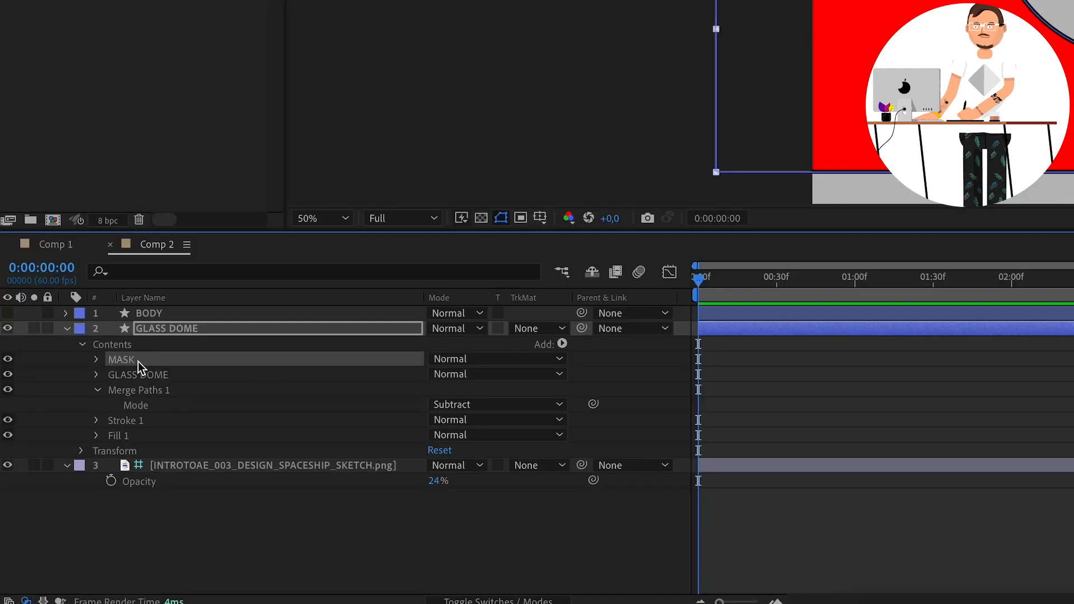
drag(139, 362, 162, 383)
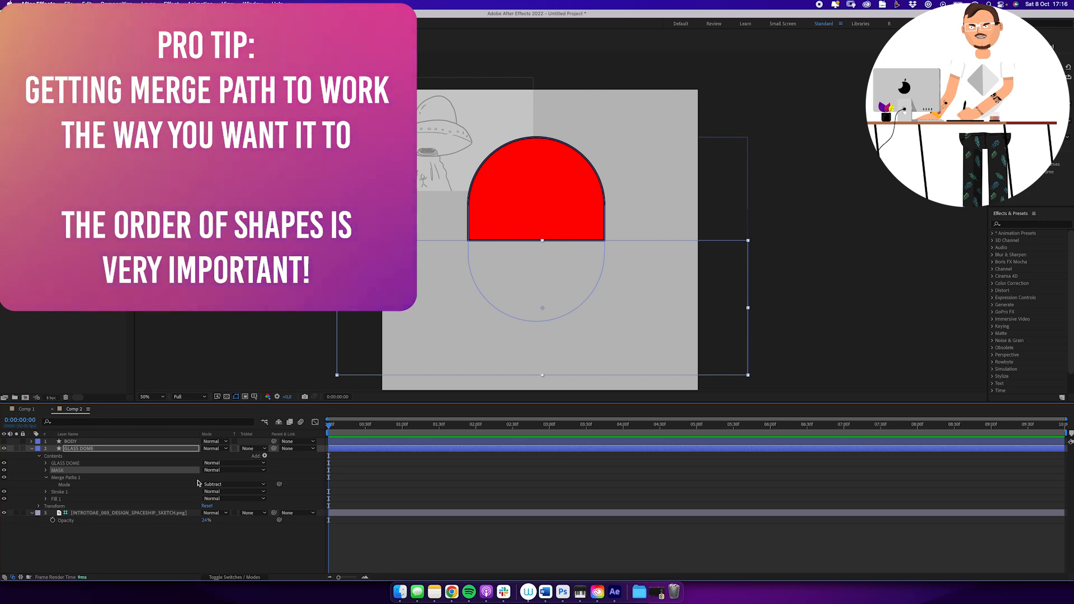
Step: Examine the order of the GLASS DOME and MASK groups, Merge Paths, Stroke and Fill in the dome layer's contents
click(69, 462)
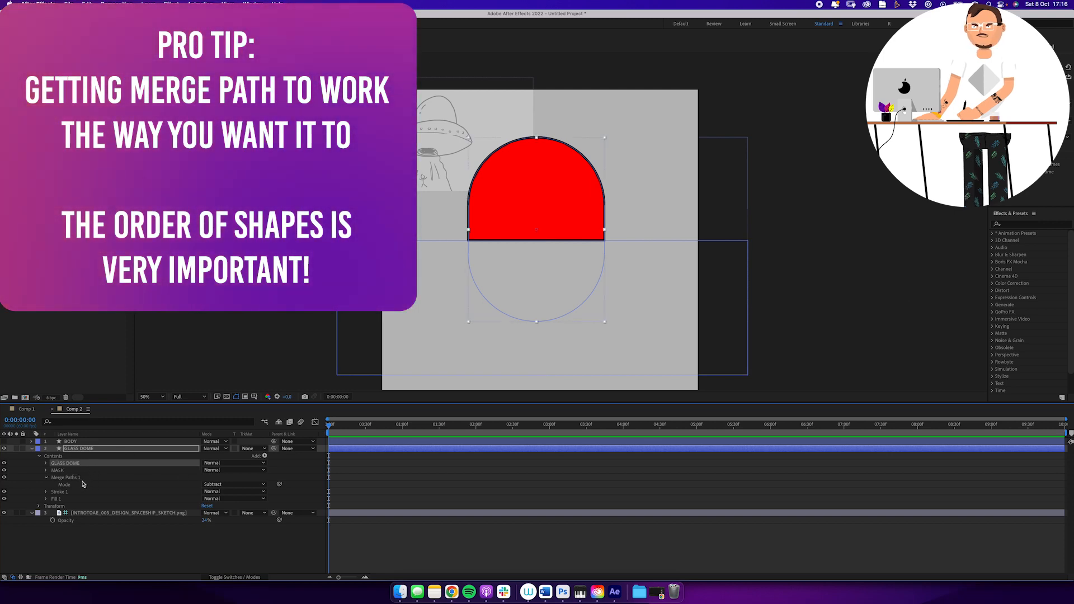
click(65, 470)
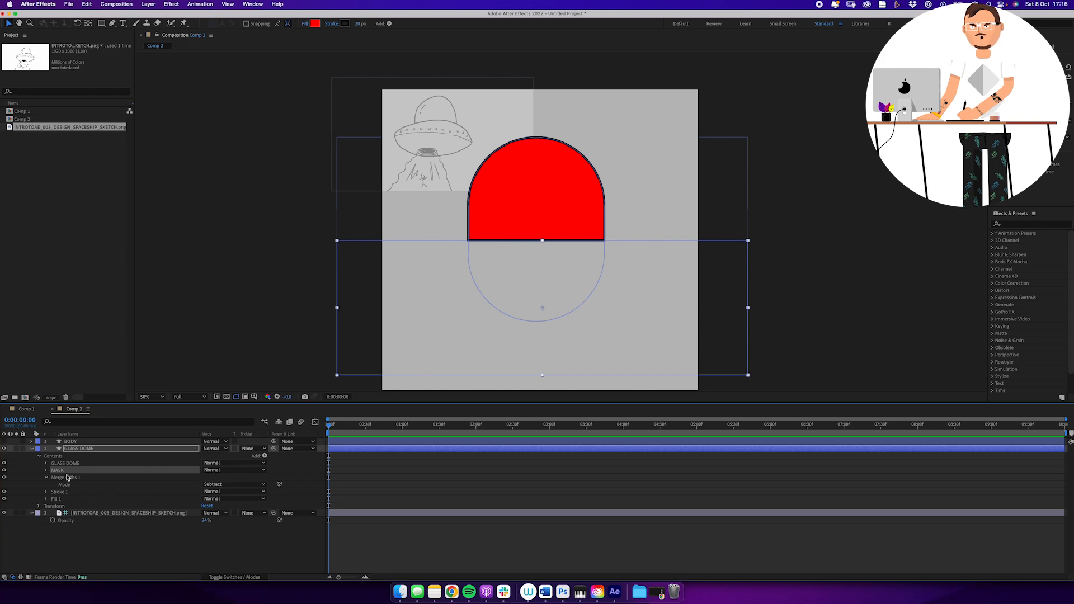
click(64, 465)
mouse_move(501, 201)
mouse_down()
mouse_move(460, 211)
mouse_move(547, 213)
mouse_move(526, 137)
mouse_move(470, 136)
mouse_move(454, 230)
mouse_move(535, 269)
mouse_move(563, 193)
mouse_move(498, 148)
mouse_move(470, 181)
mouse_move(500, 215)
mouse_up()
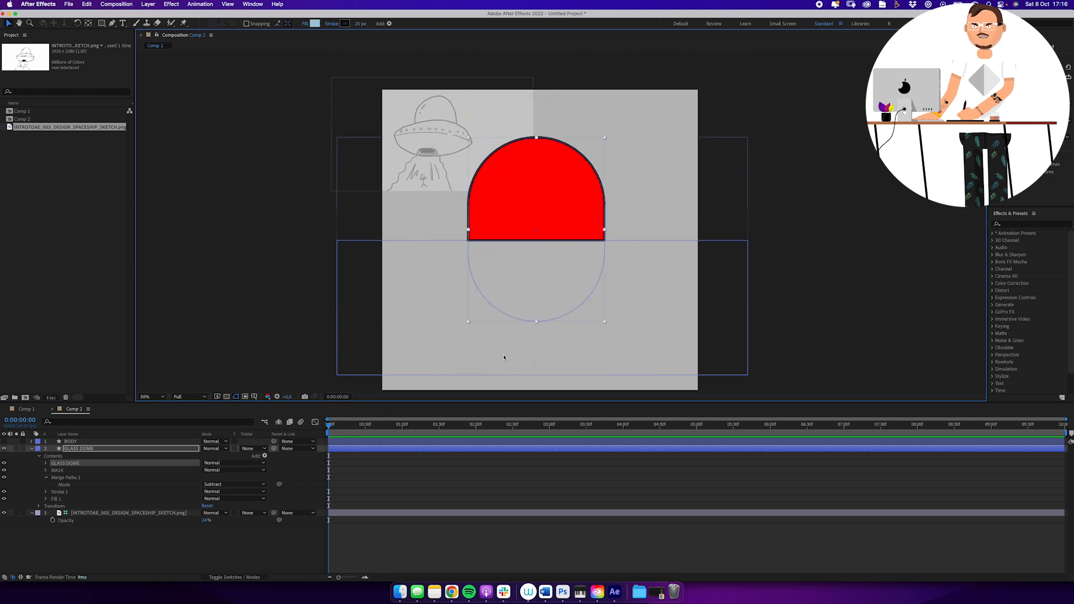
click(90, 449)
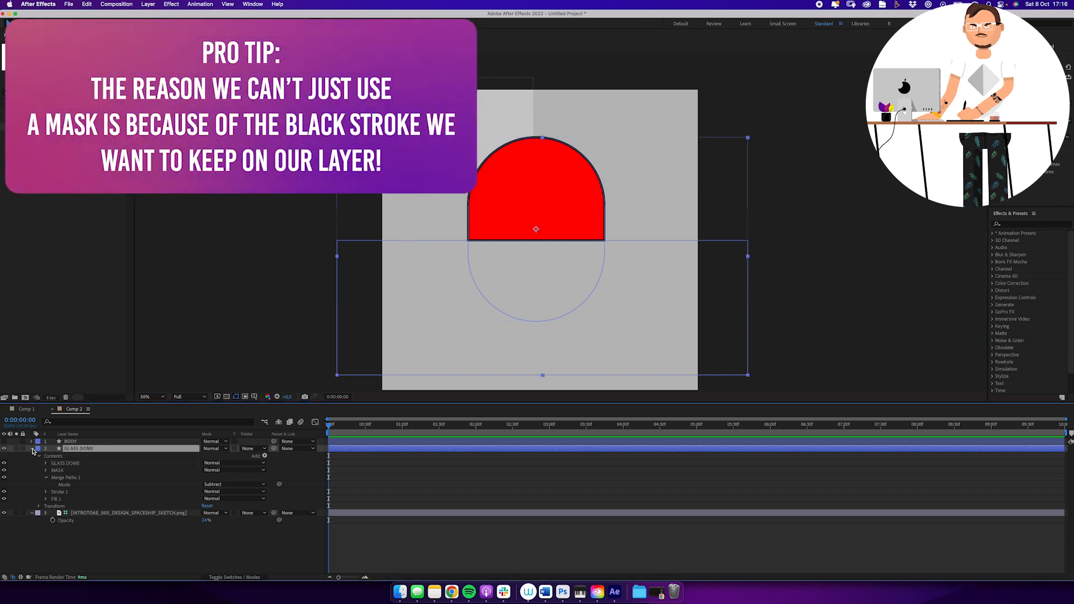
click(47, 479)
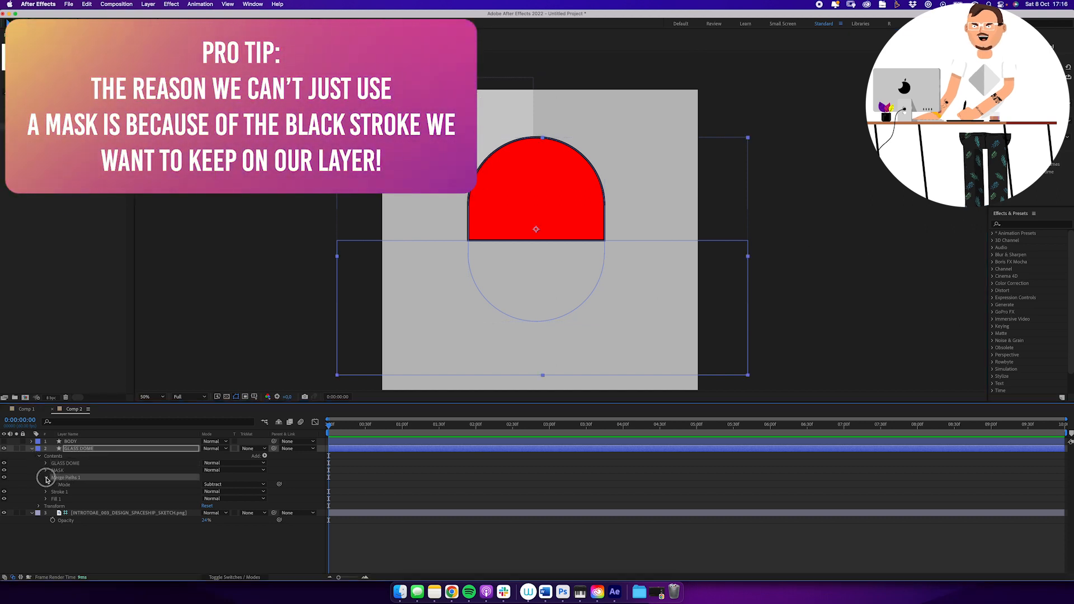
click(63, 486)
click(63, 493)
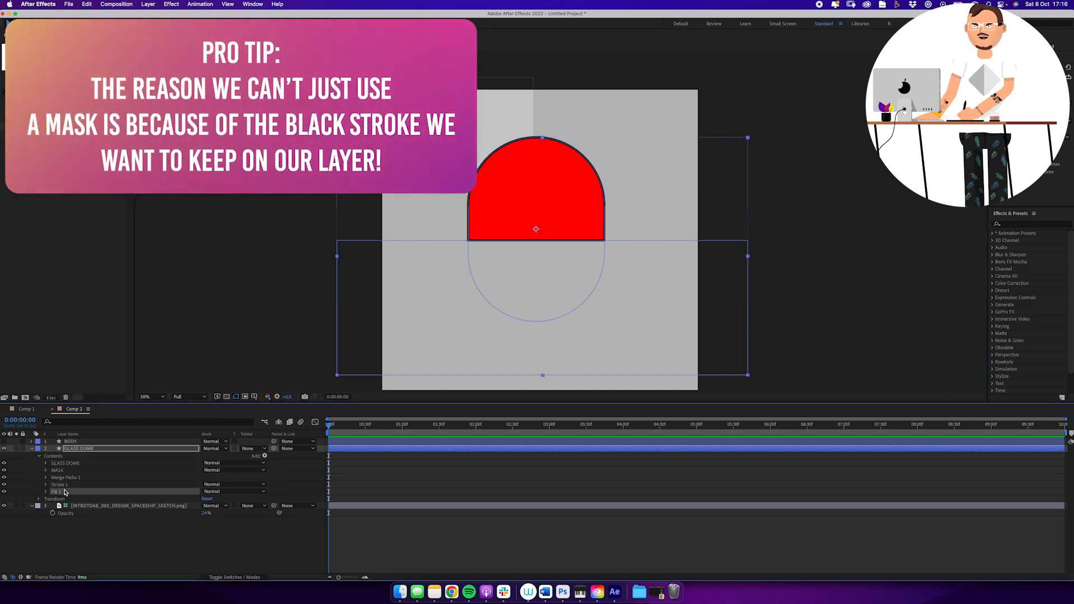
Step: Change the fill color of the GLASS DOME layer to light blue A4D0E8
click(80, 449)
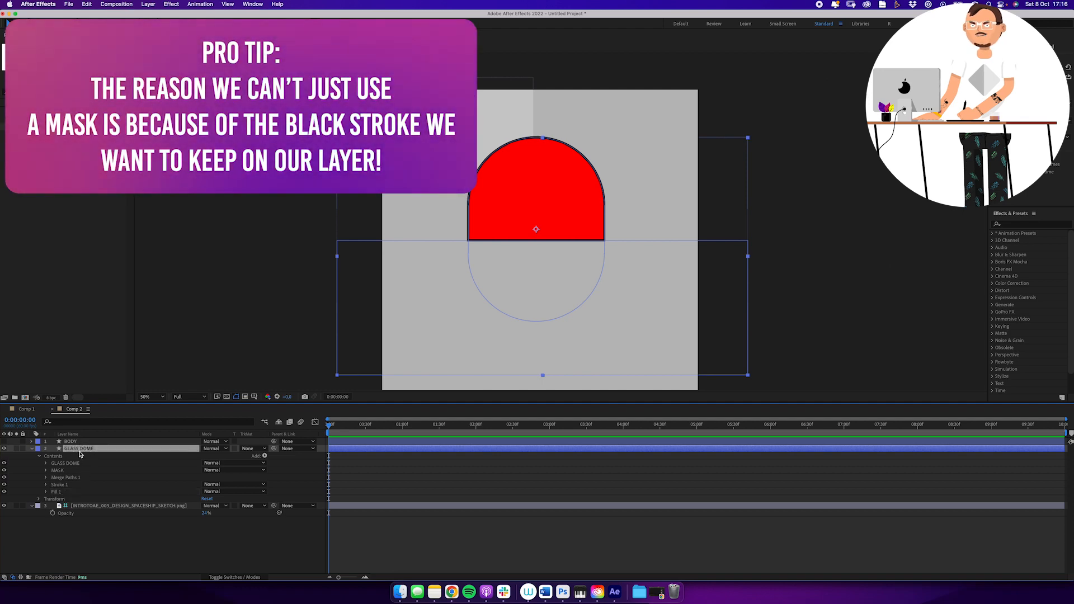
click(315, 24)
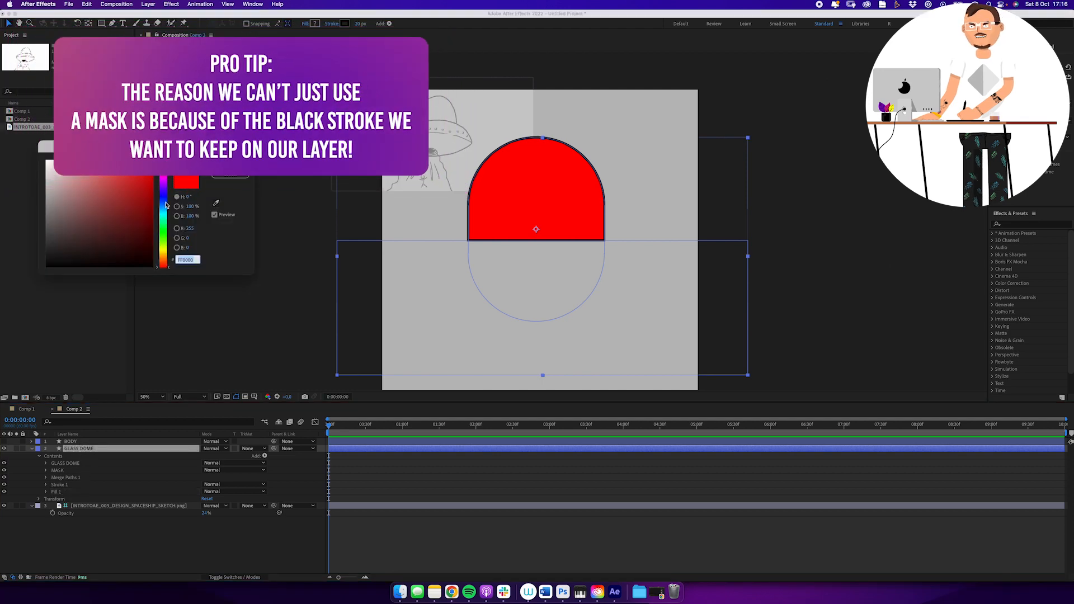
click(165, 207)
drag(96, 167, 78, 170)
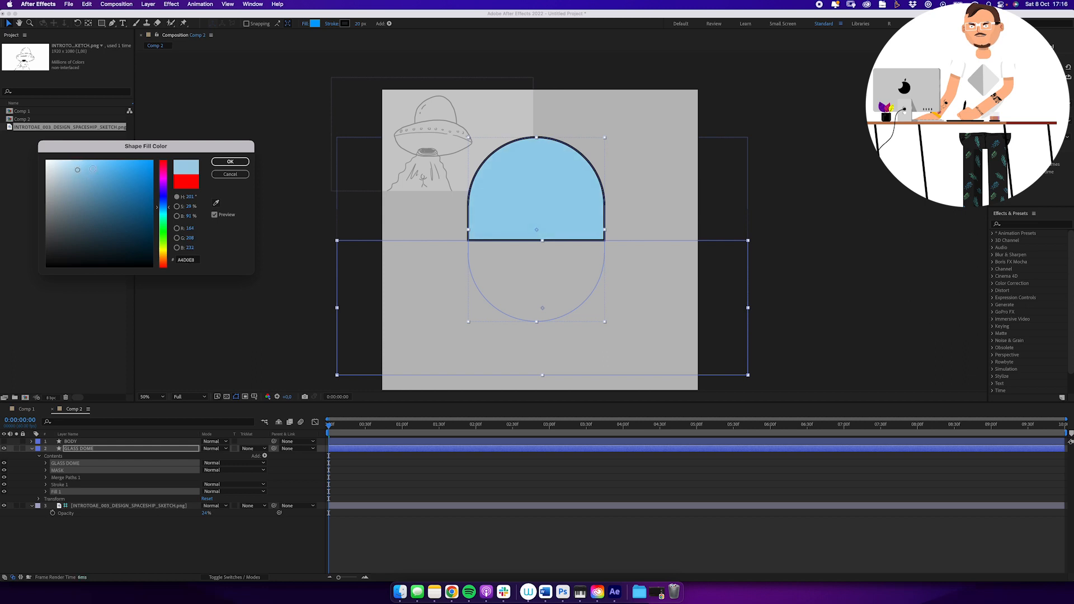
click(229, 162)
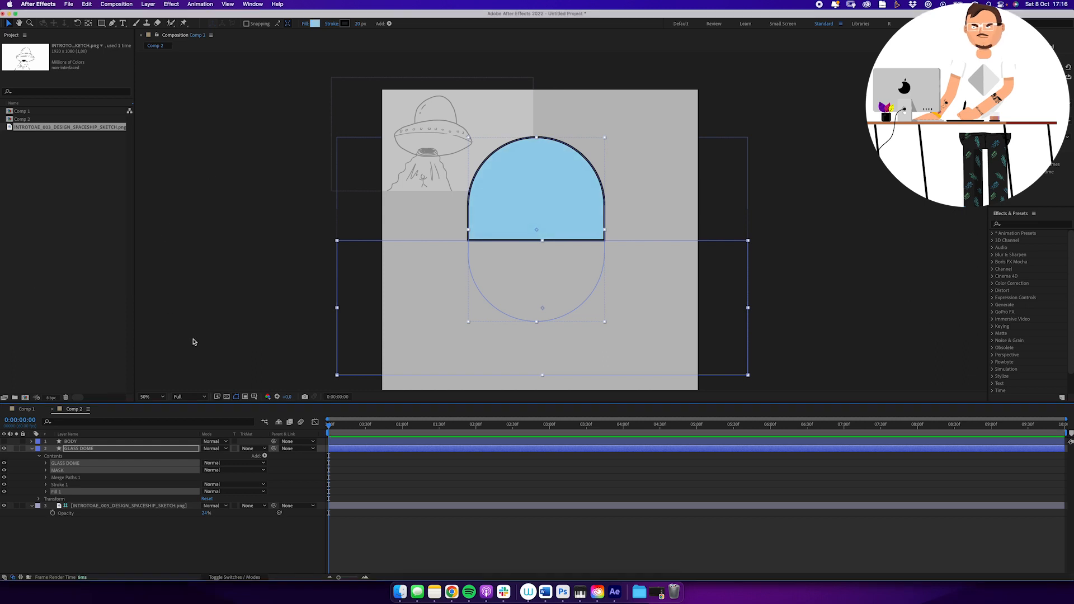
click(446, 455)
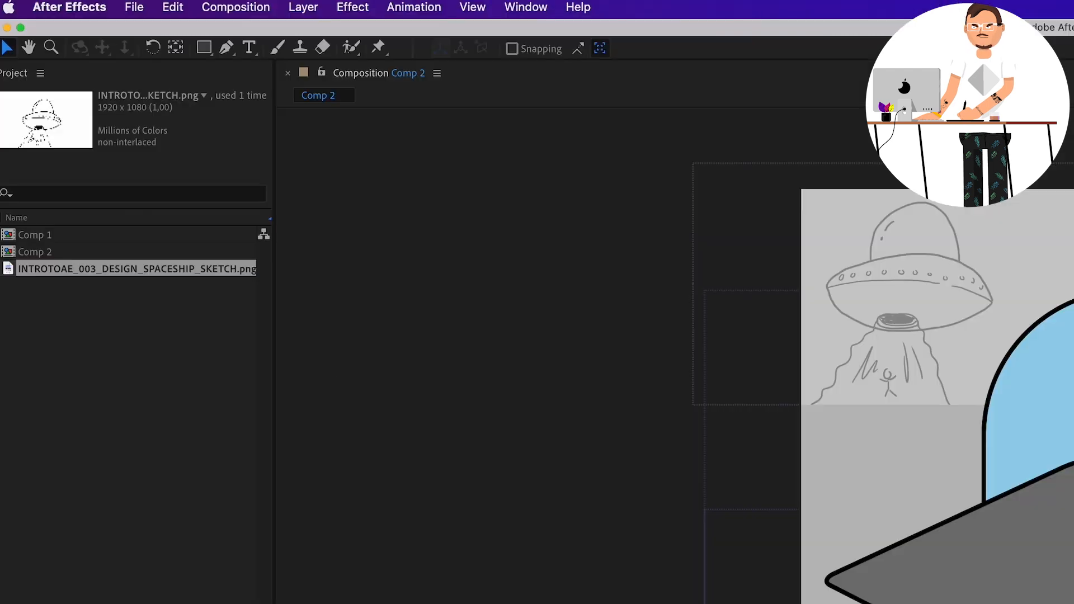
Step: Add an ellipse on a new shape layer, set its size to 500 by 500, and place it at the body's lower center
drag(204, 46, 245, 89)
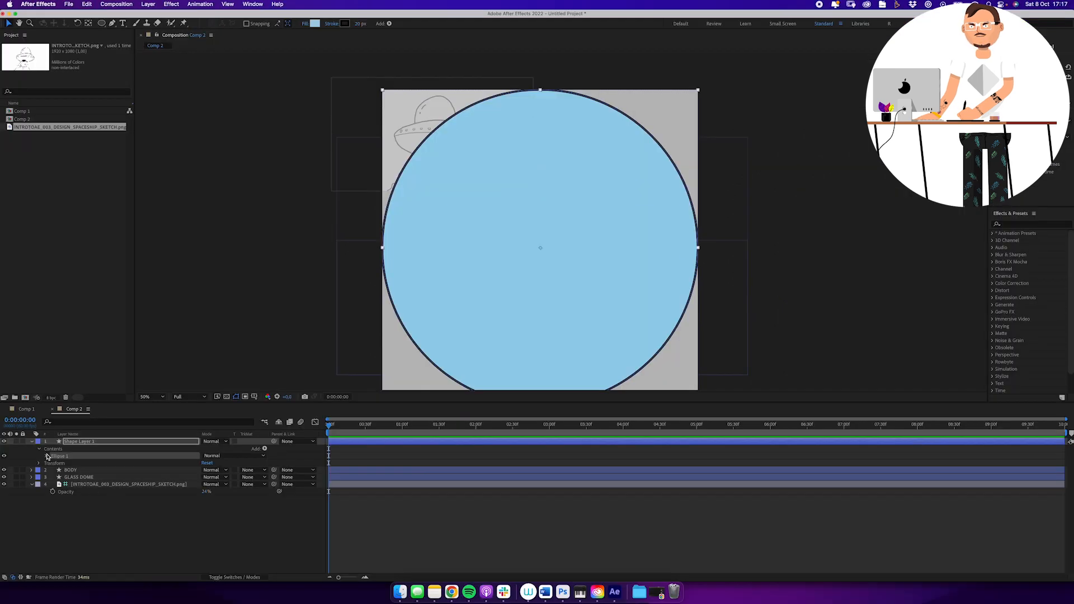
super+click(46, 456)
click(216, 456)
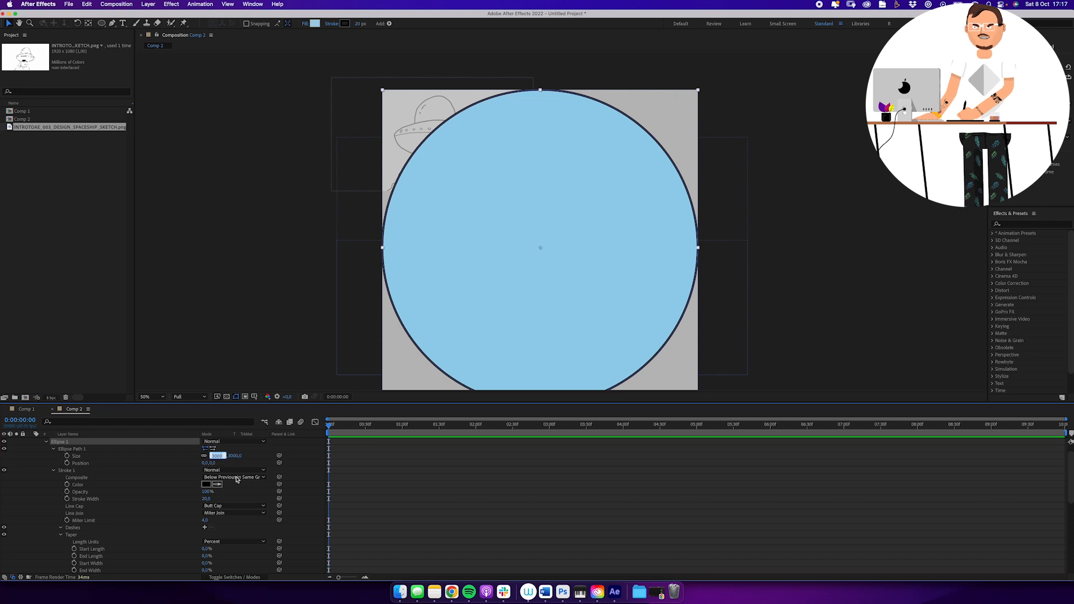
text(500)
key(Return)
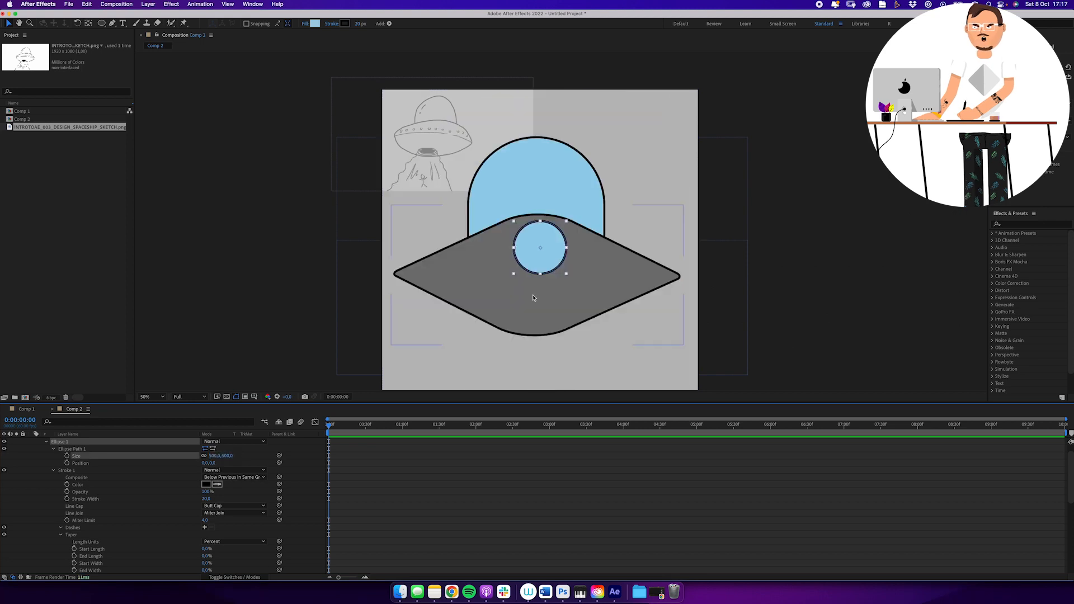
scroll(232, 479, up, 2)
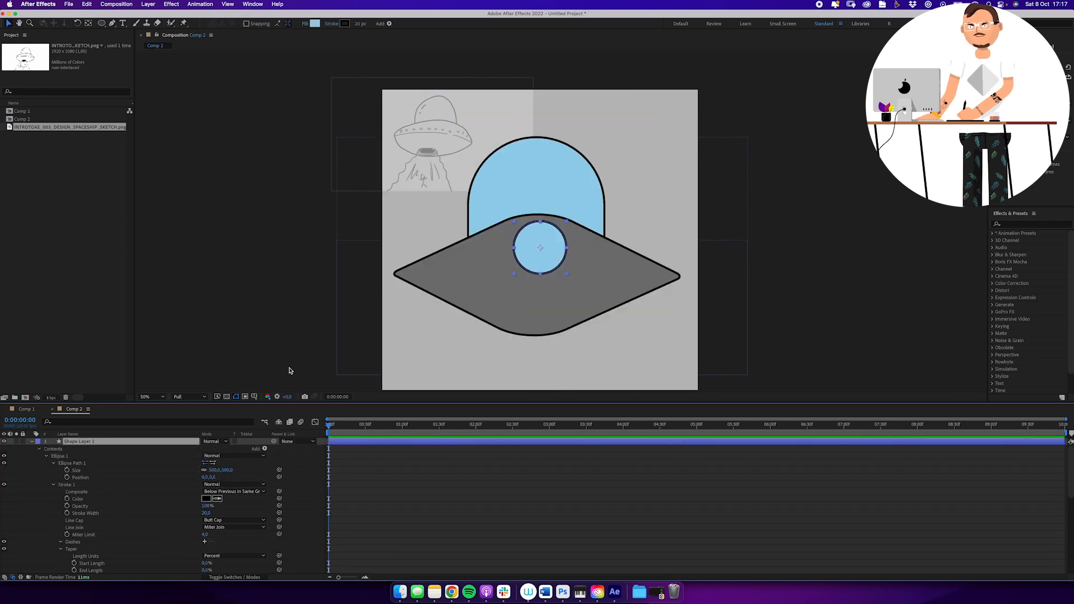
drag(554, 258, 548, 316)
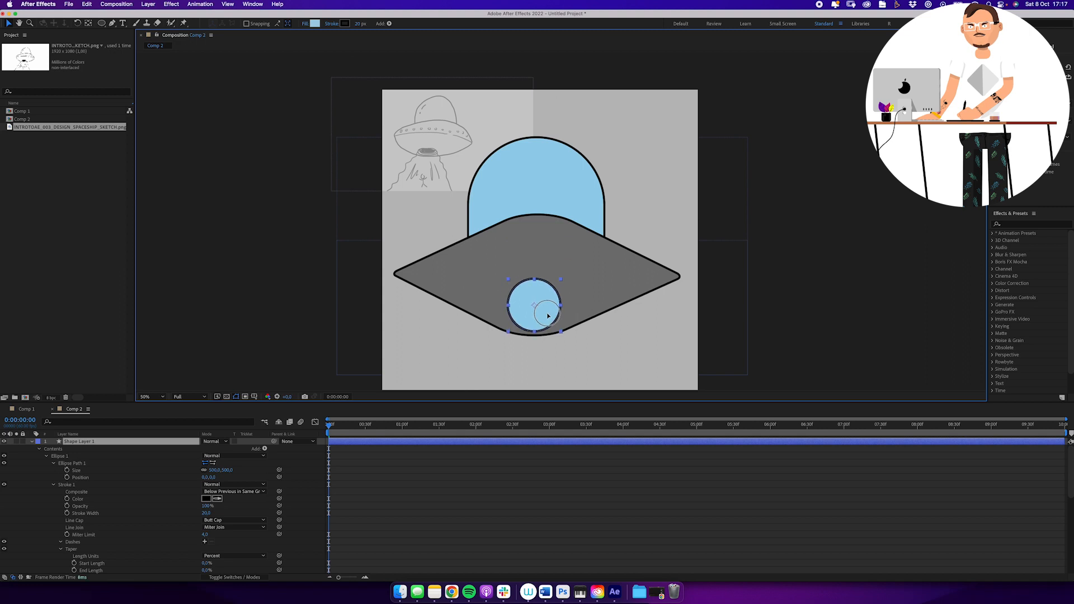
Step: Sample the body's gray for the circle's fill and darken it to 525252
click(315, 23)
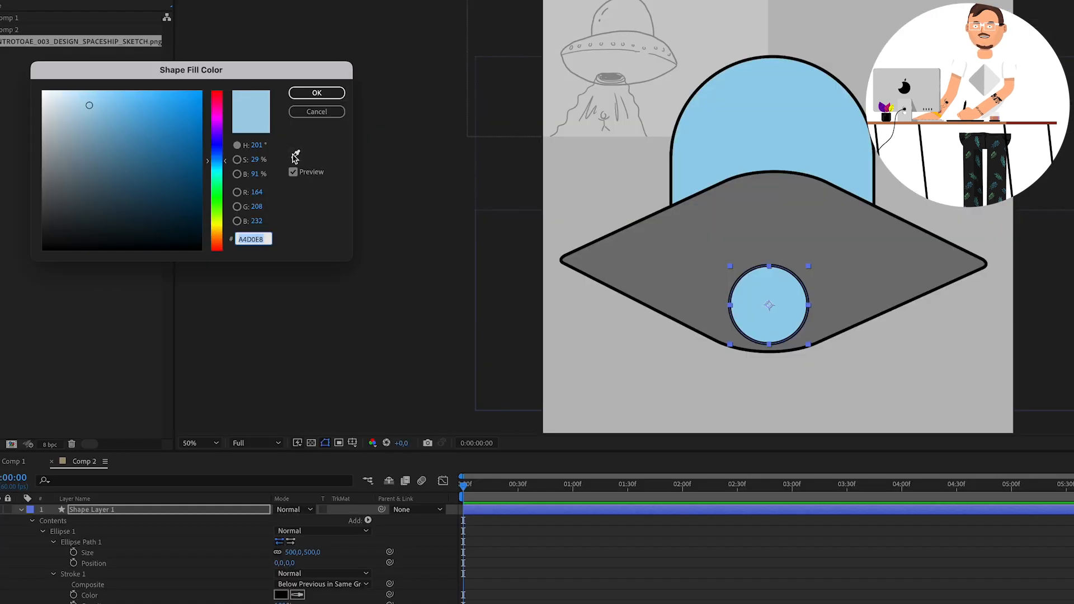
click(295, 154)
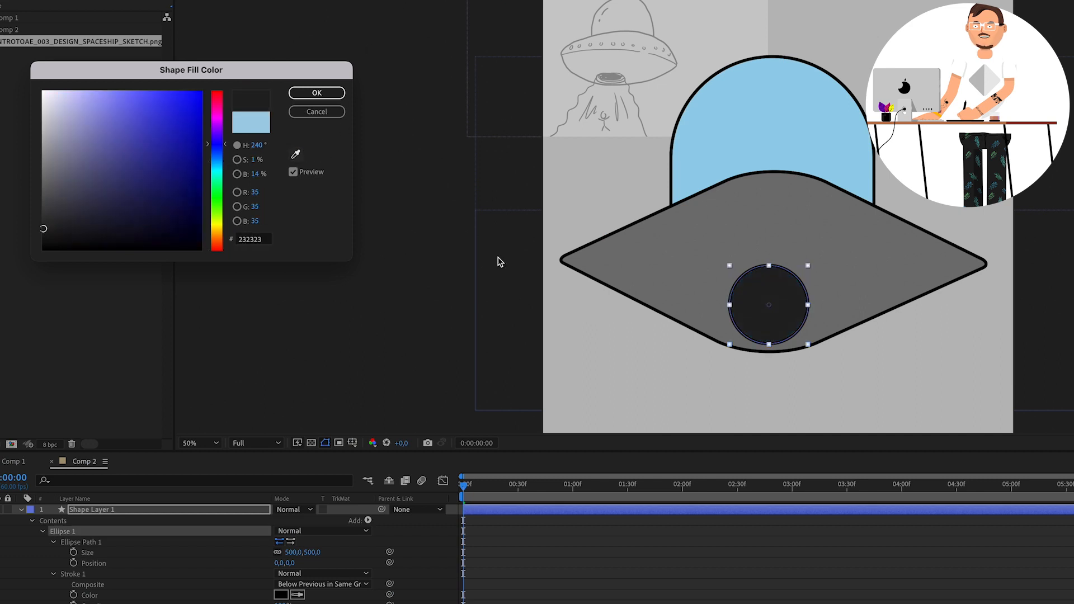
click(675, 255)
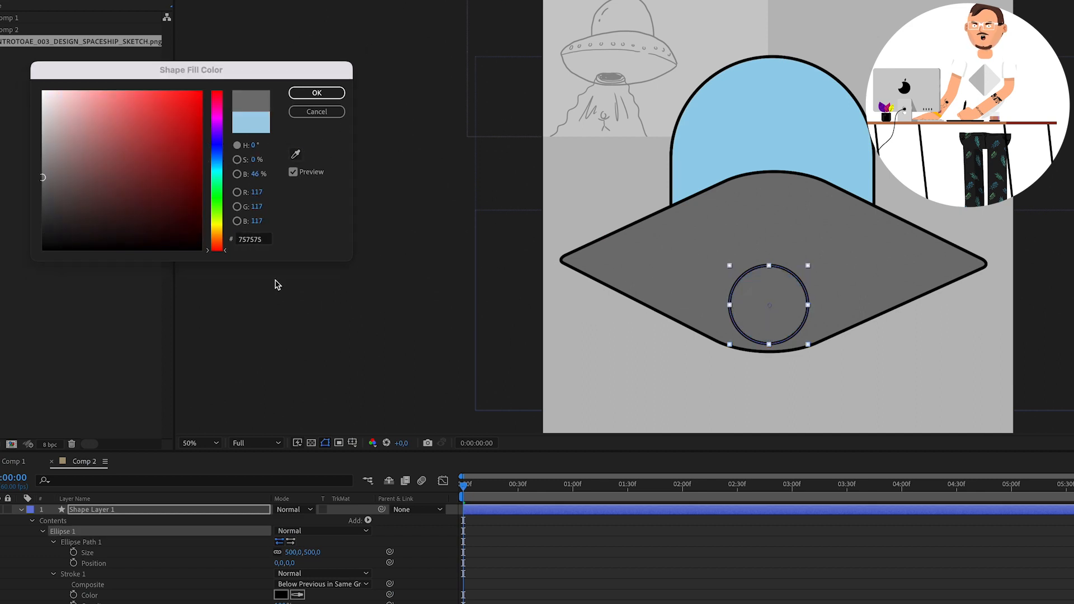
drag(42, 176, 39, 199)
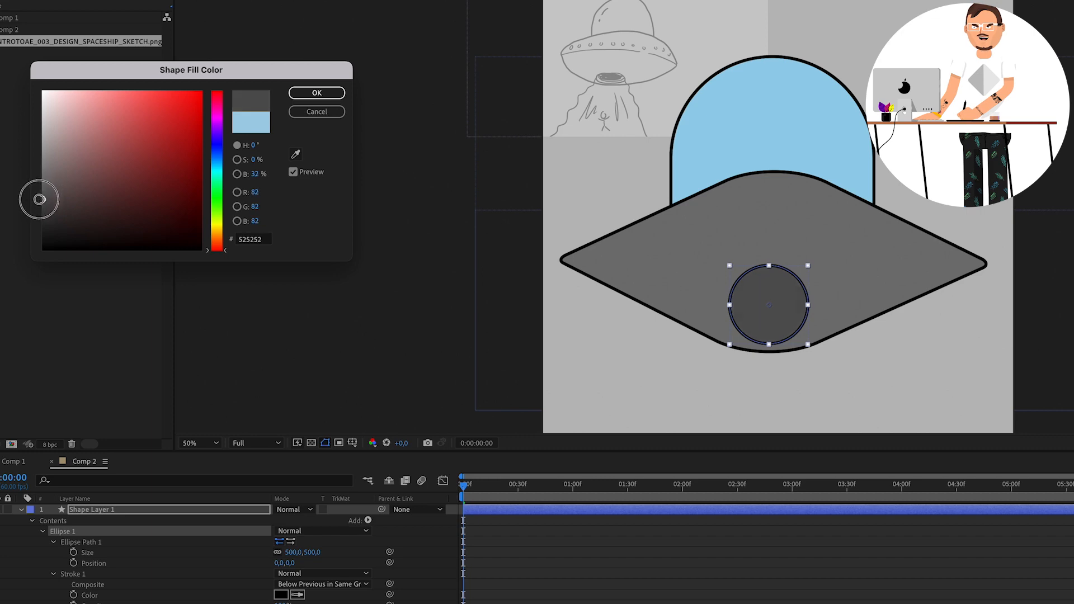
click(316, 93)
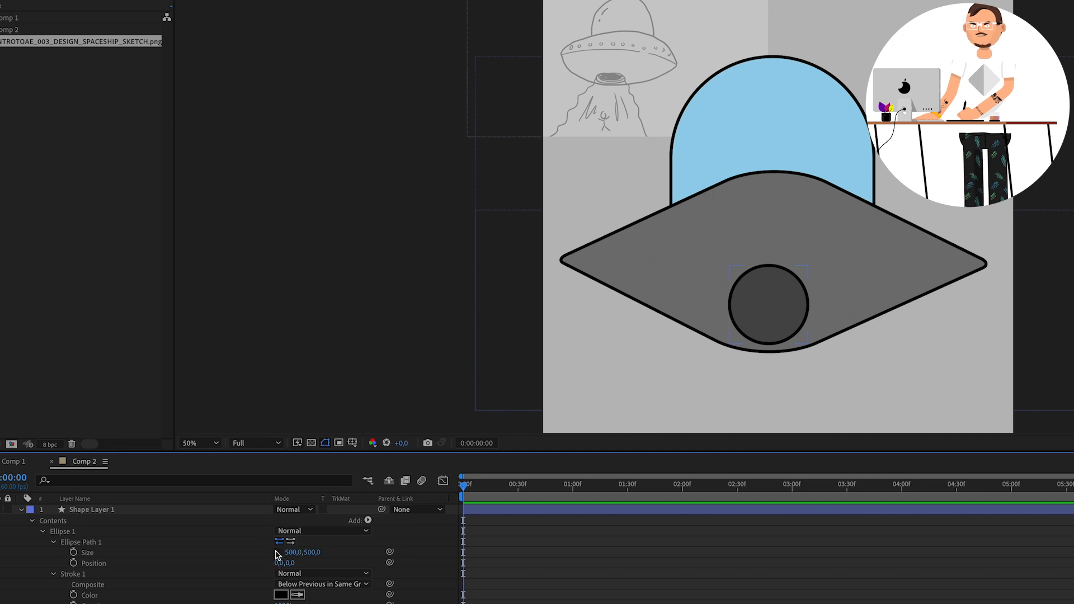
Step: Unlink the ellipse's size dimensions, flatten it to 500 by 180, and move it down near the body's lower edge
click(278, 553)
drag(312, 553, 161, 598)
click(136, 510)
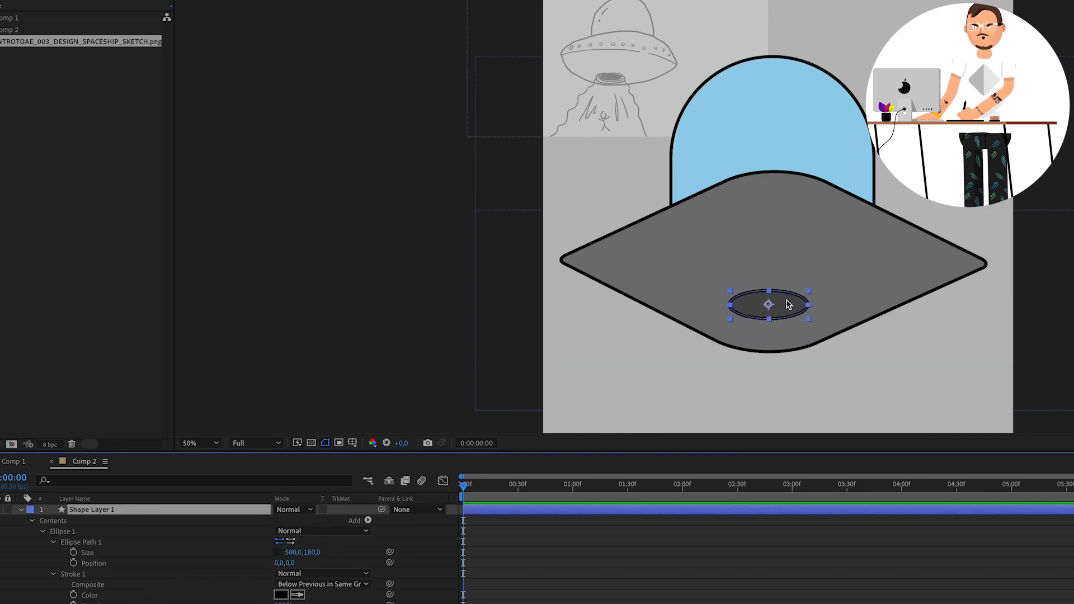
drag(789, 305, 787, 327)
click(758, 549)
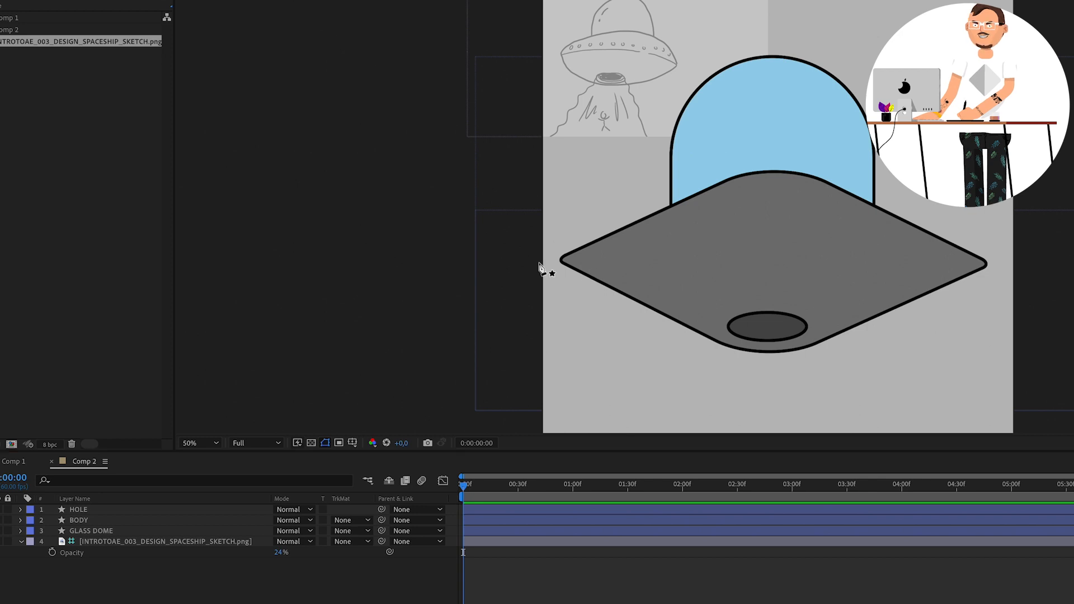
Step: Draw a closed Pen shape on a new layer, with a curved upper edge arching across the body and its base below the canvas
click(509, 271)
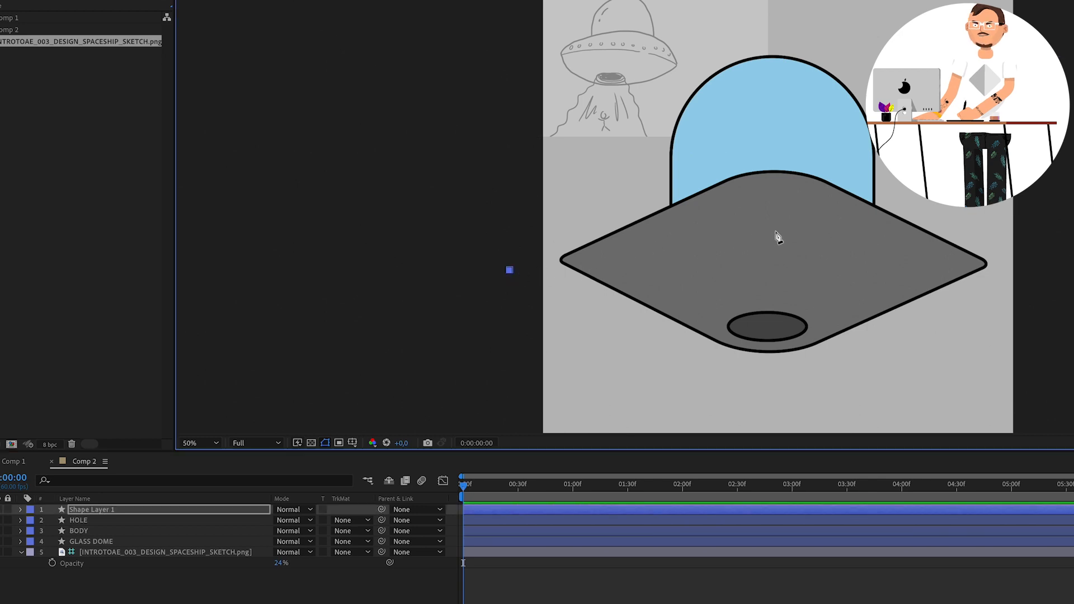
drag(772, 235, 891, 235)
click(1049, 287)
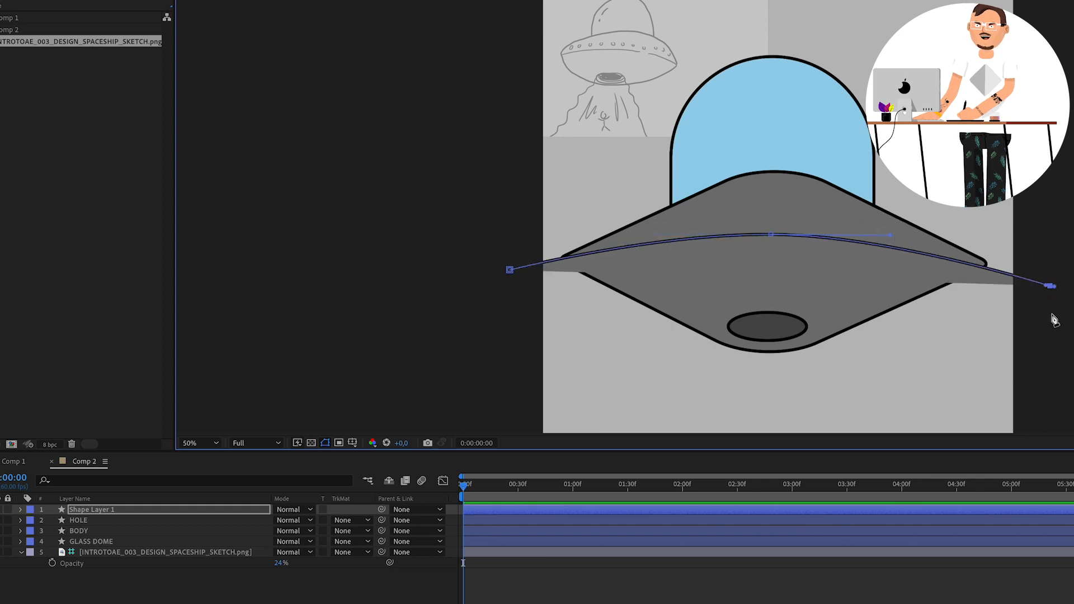
drag(1034, 367, 1026, 212)
click(1055, 380)
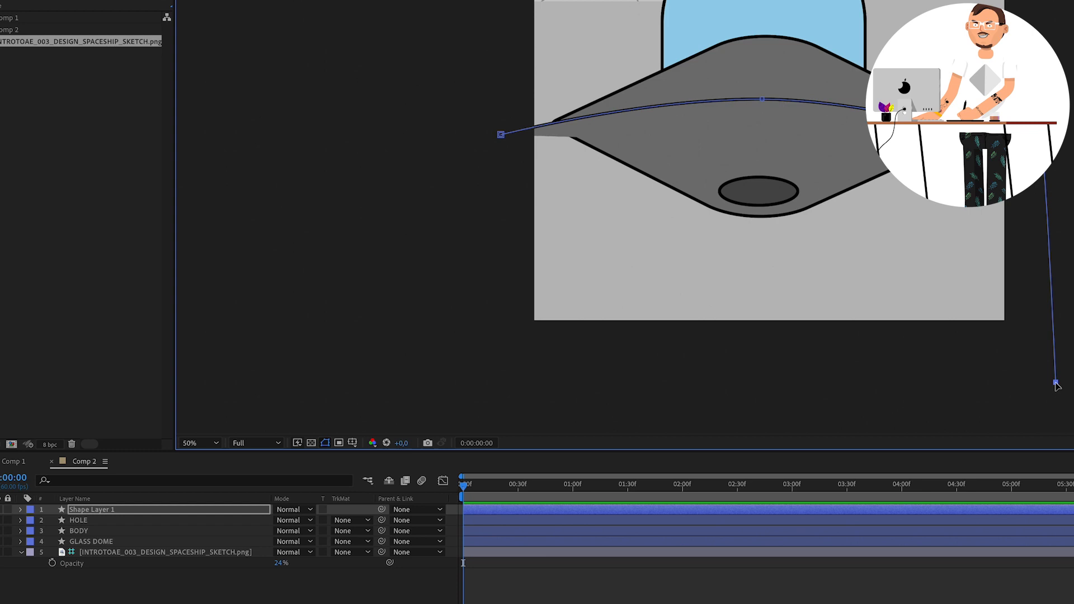
click(474, 376)
click(499, 132)
scroll(728, 285, up, 2)
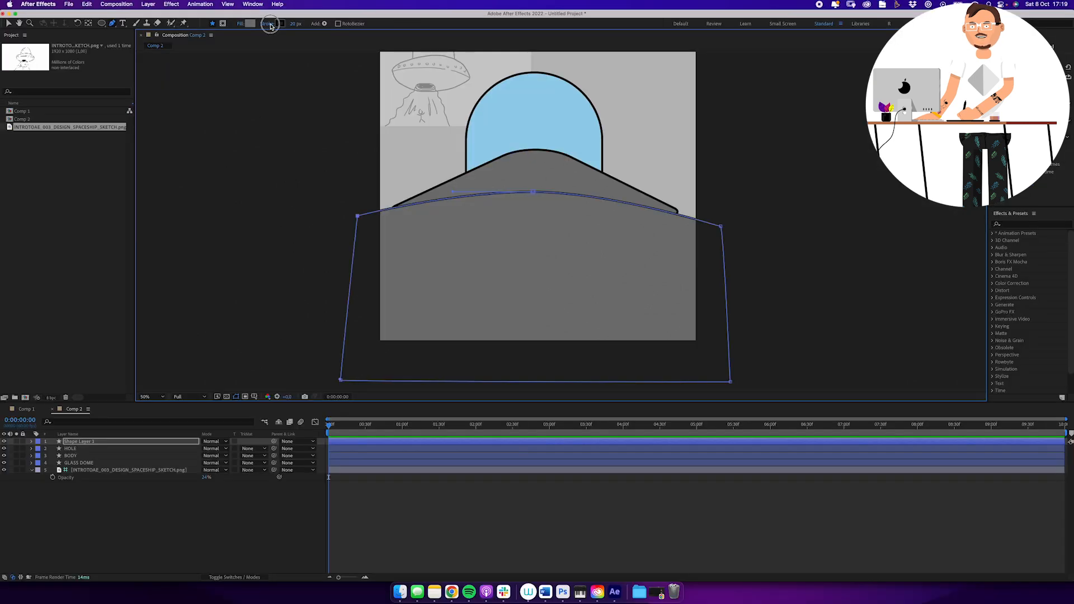
Step: Remove the stroke from the new curved shape and set its fill to black 000000
click(267, 23)
click(381, 191)
click(448, 240)
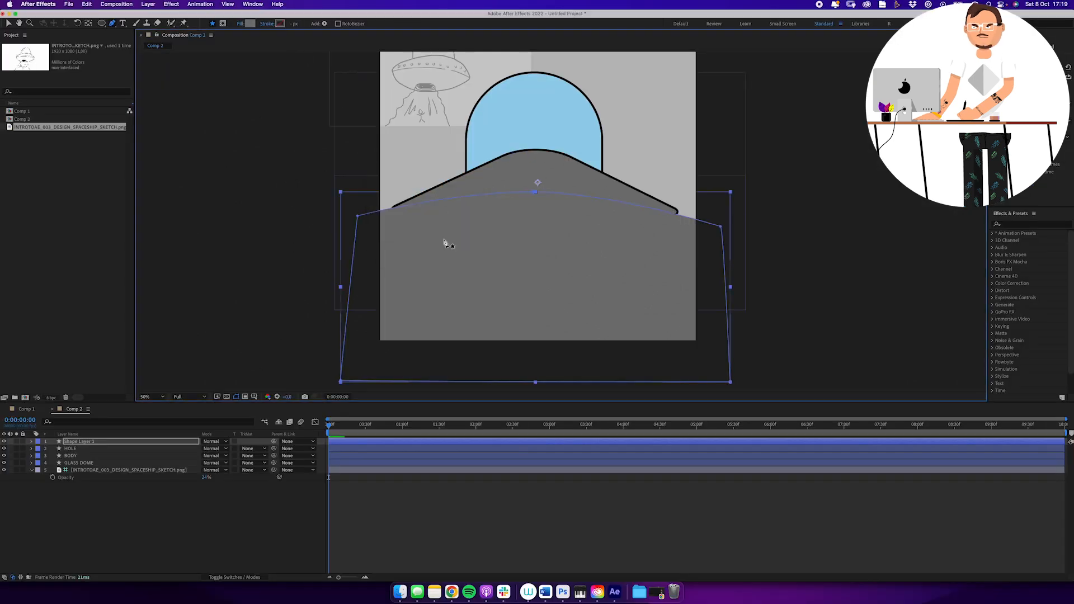
click(250, 24)
drag(140, 202, 173, 276)
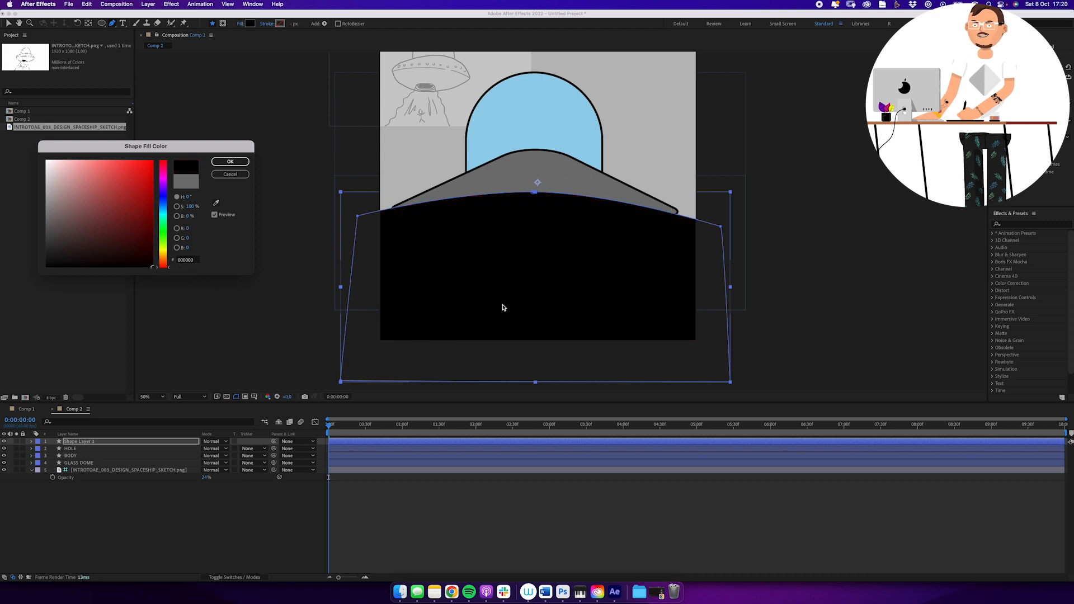
key(Return)
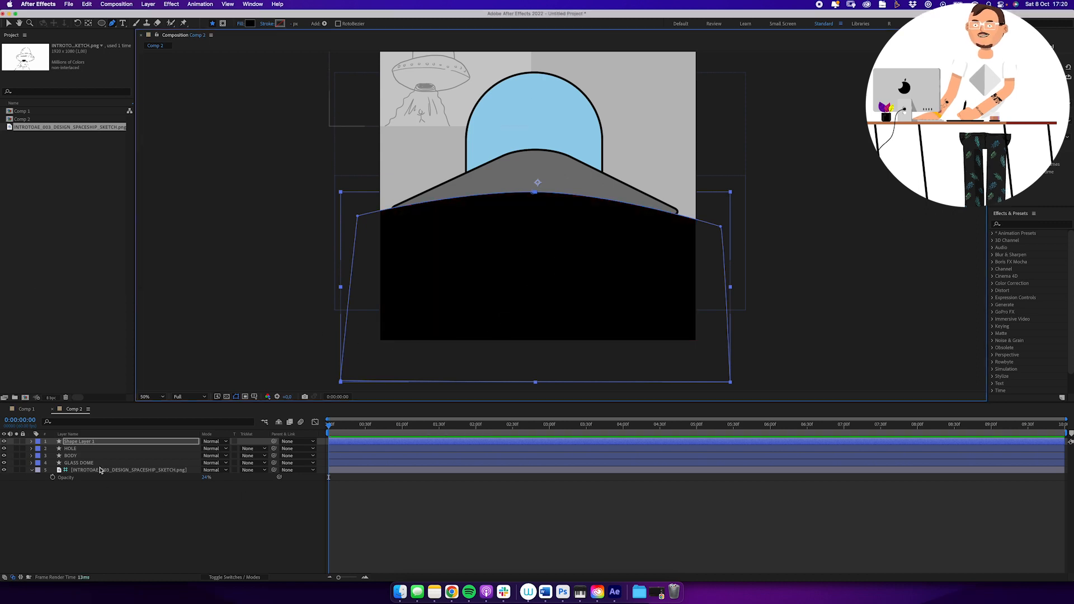
Step: Rename the curved shape's layer to SHADOW
click(92, 442)
text(SHA)
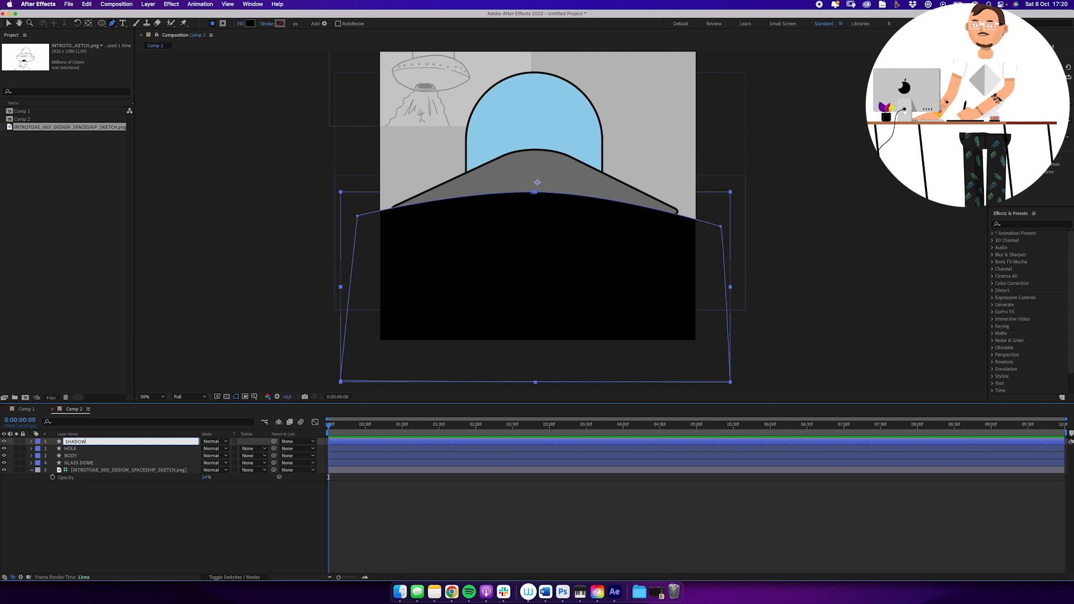
text(DOW)
key(Return)
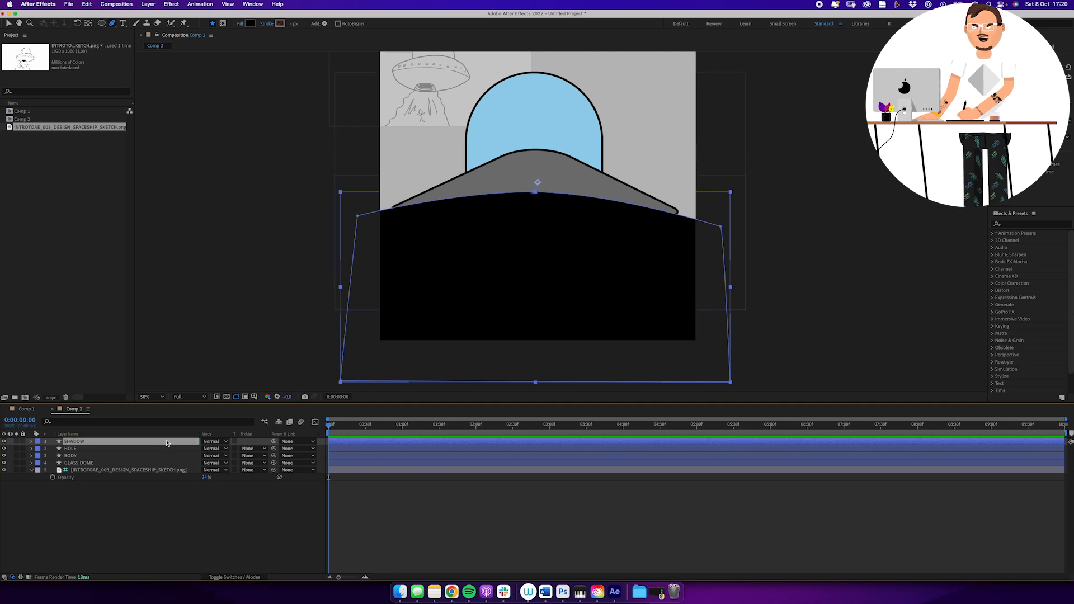
Step: Lower the opacity of the SHADOW layer to 17%
key(t)
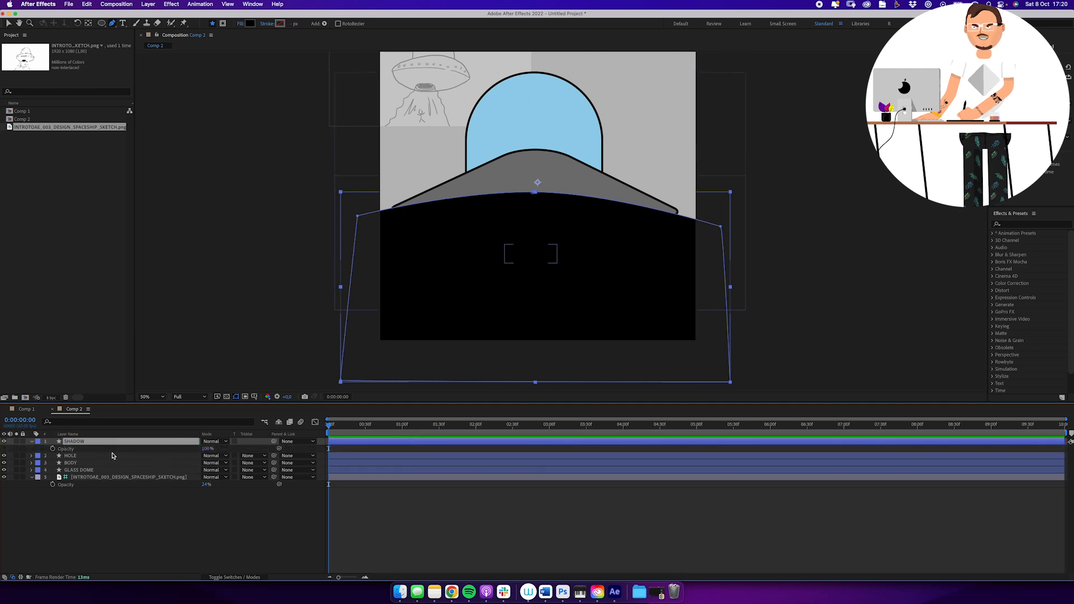
click(58, 449)
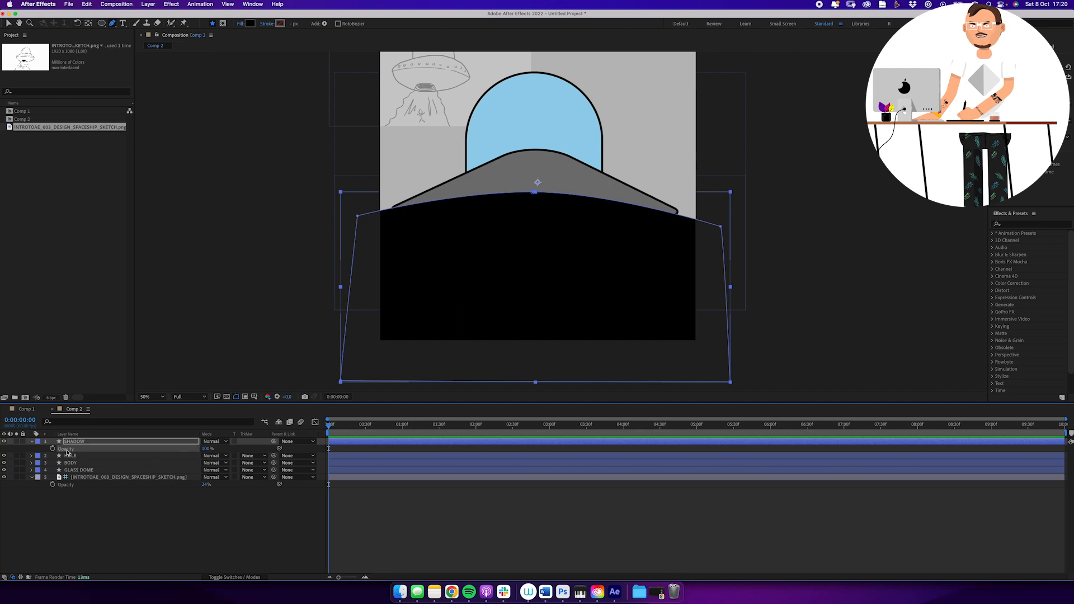
drag(207, 449, 169, 449)
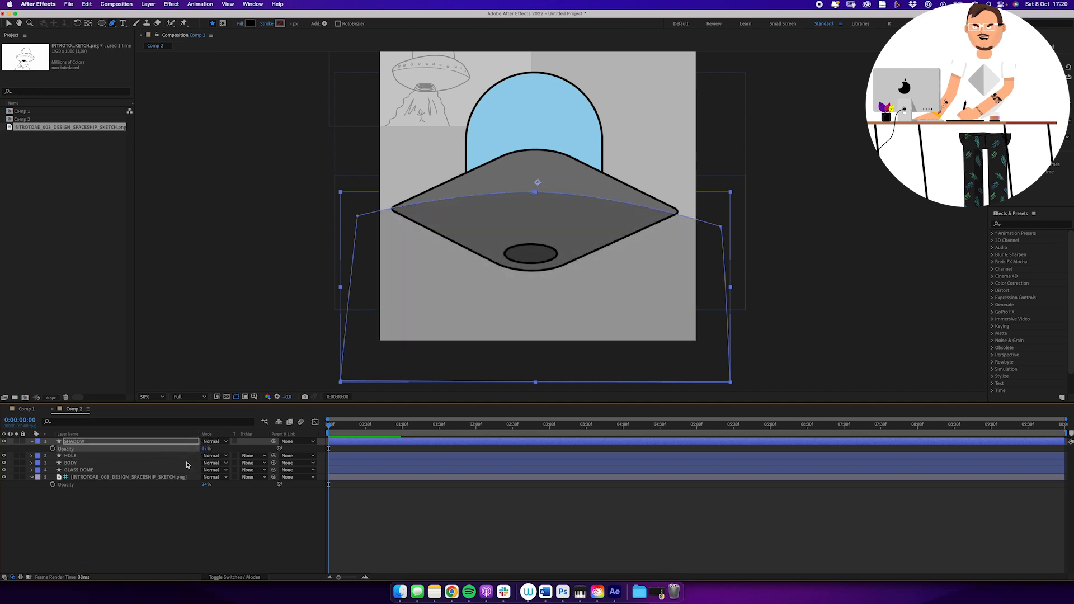
click(206, 512)
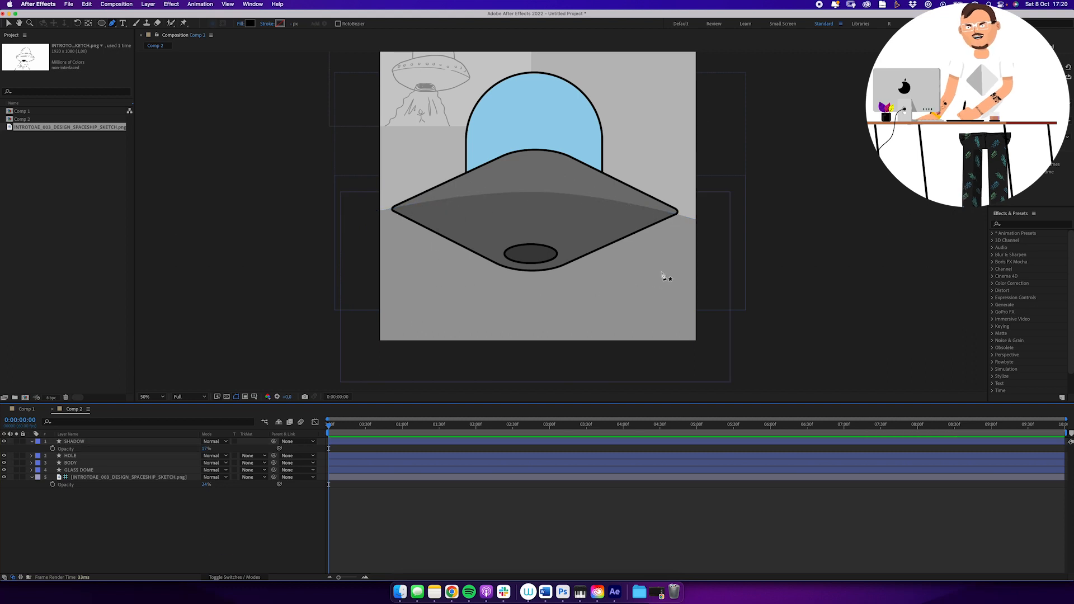
Step: Turn on the transparency grid for the composition view with the SHADOW layer selected
click(132, 443)
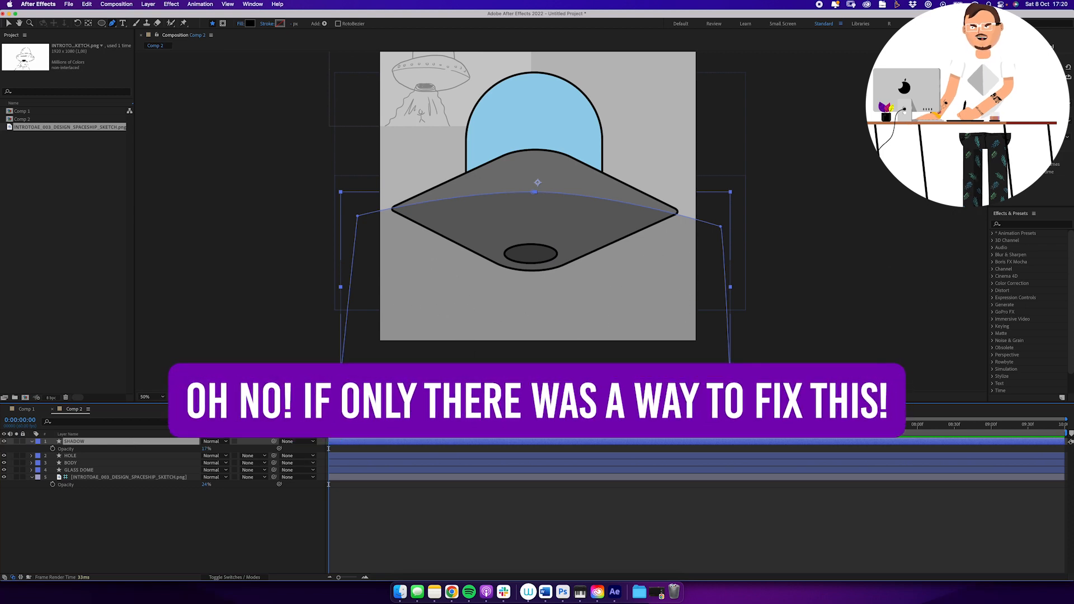
click(212, 397)
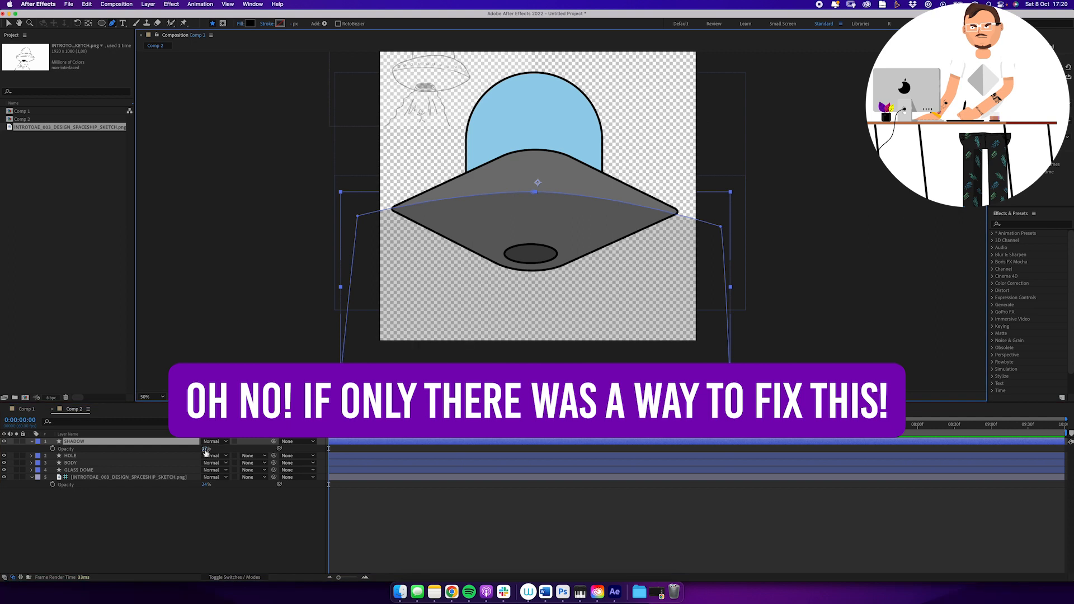
Step: Raise the SHADOW layer's opacity to 100% and enable Preserve Underlying Transparency on it
drag(205, 452, 246, 445)
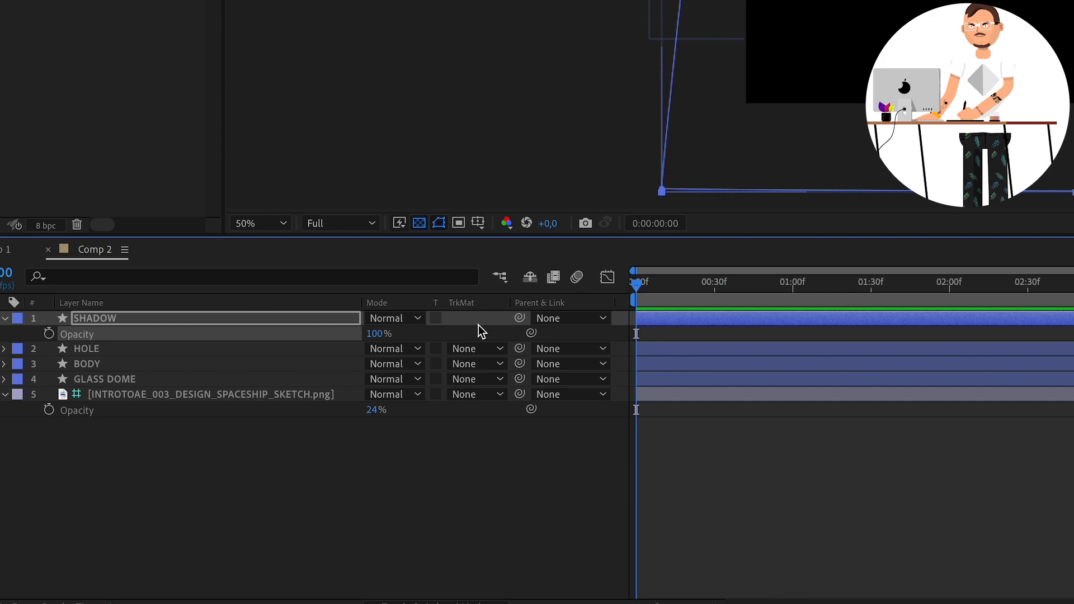
click(437, 319)
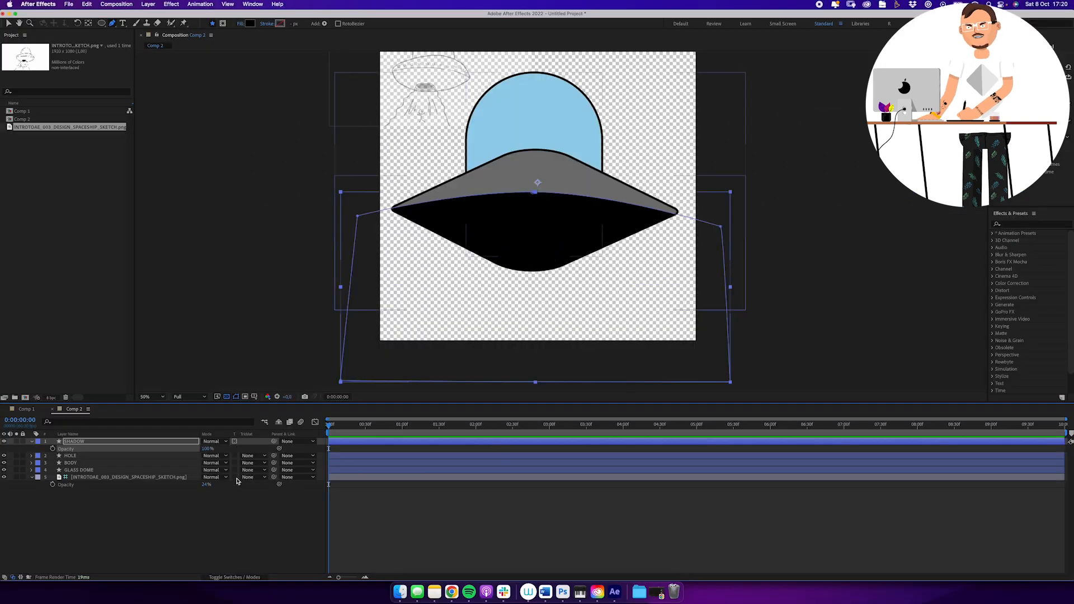
click(165, 445)
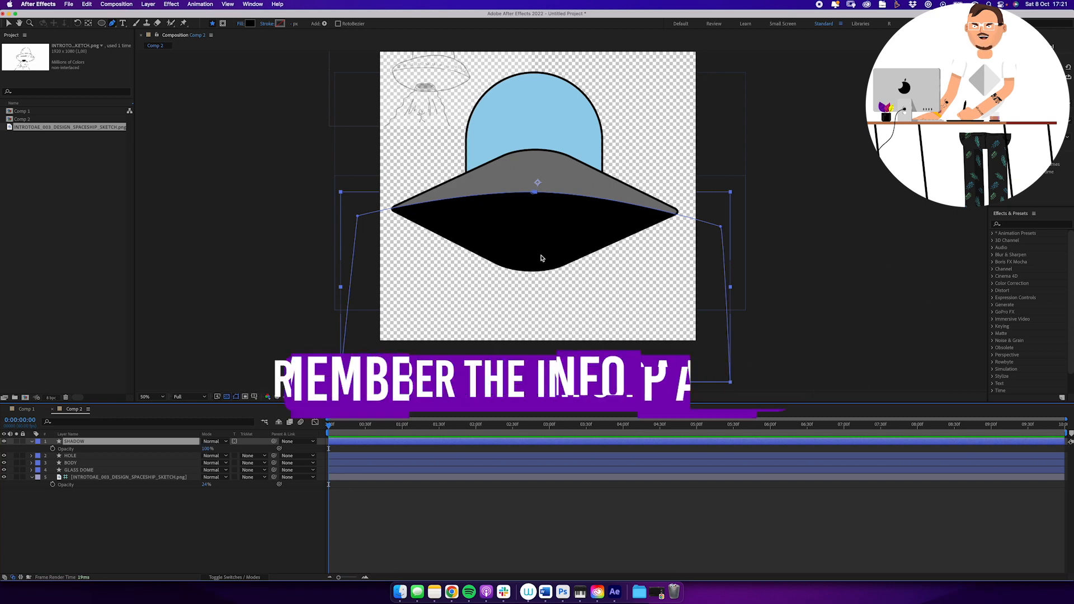
Step: Display the Info read-out to check the colour and alpha values of the artwork, and hide it again
click(252, 3)
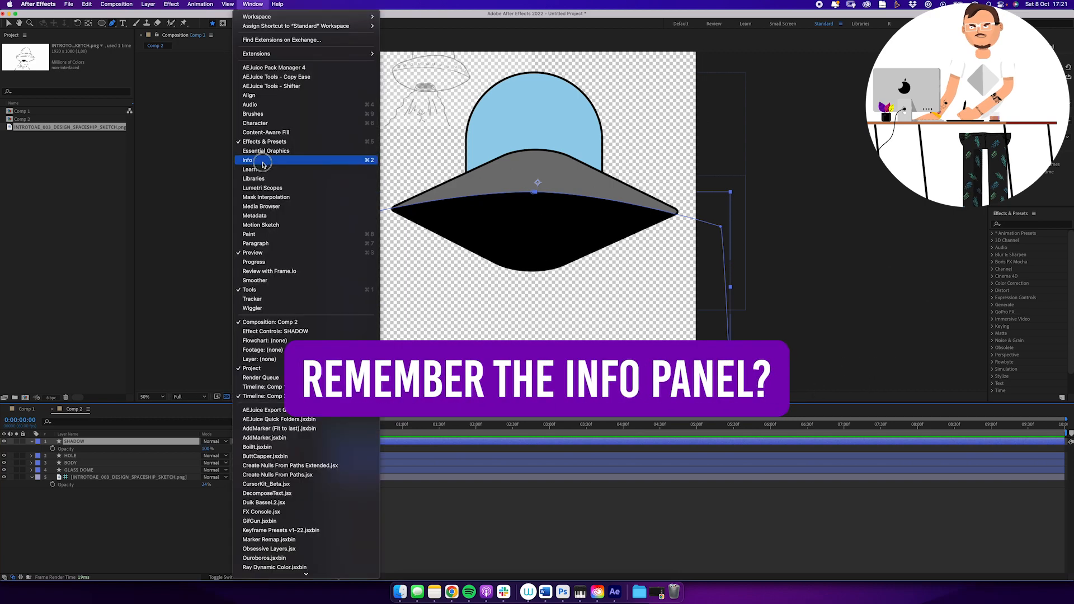
click(263, 163)
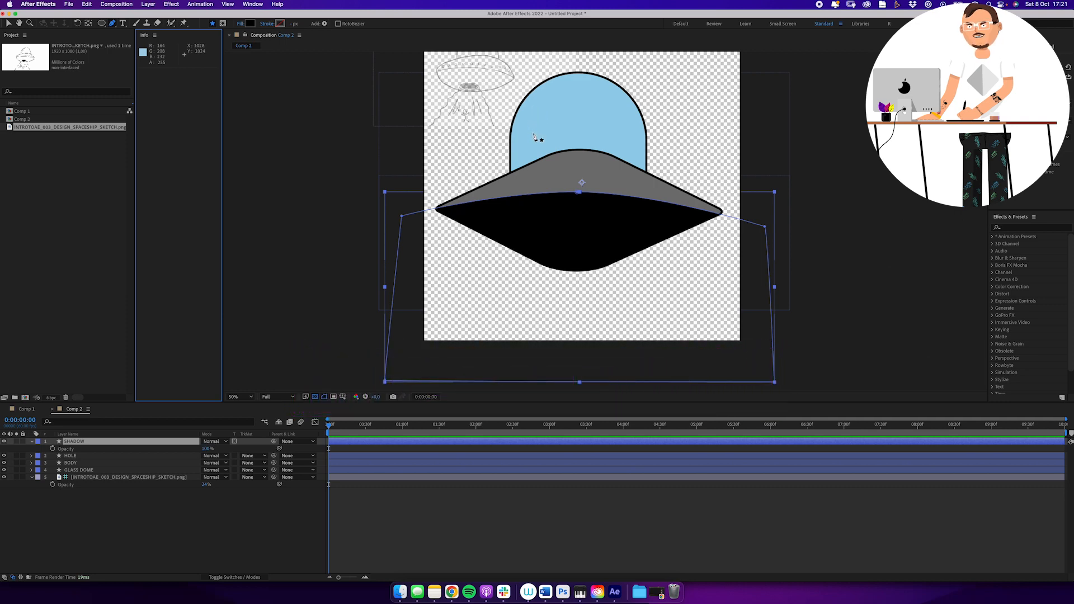
key(super+2)
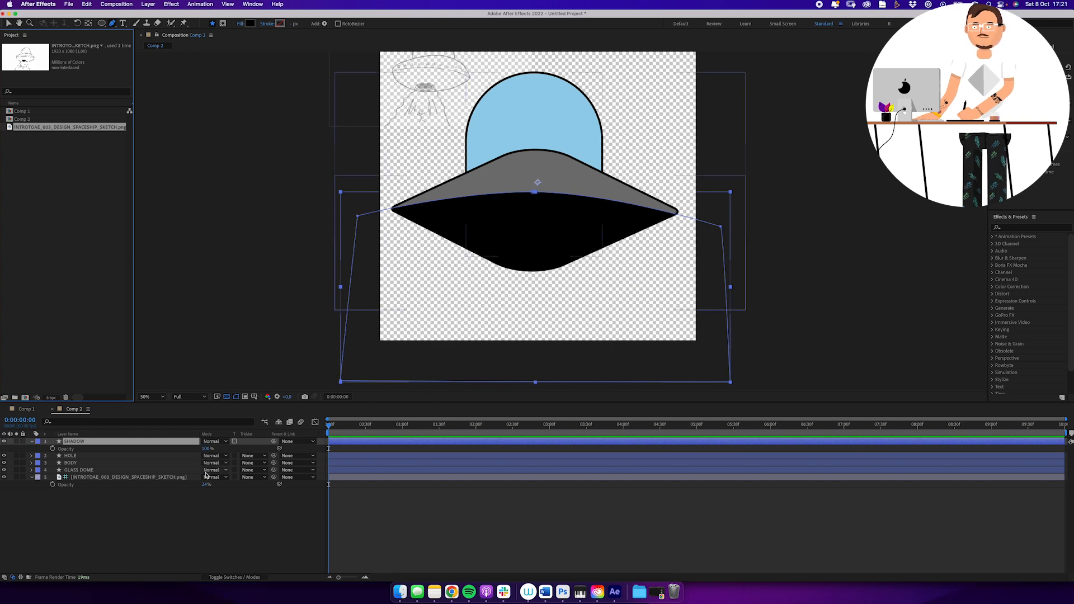
Step: Set the SHADOW layer's opacity to 20% and deselect the layer
click(209, 449)
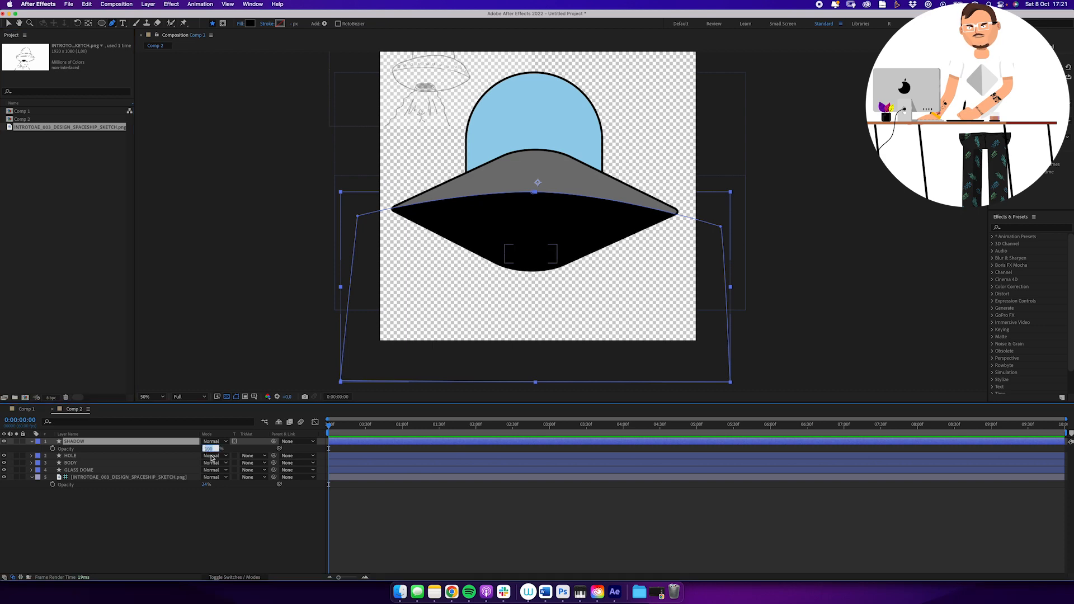
text(20)
key(Return)
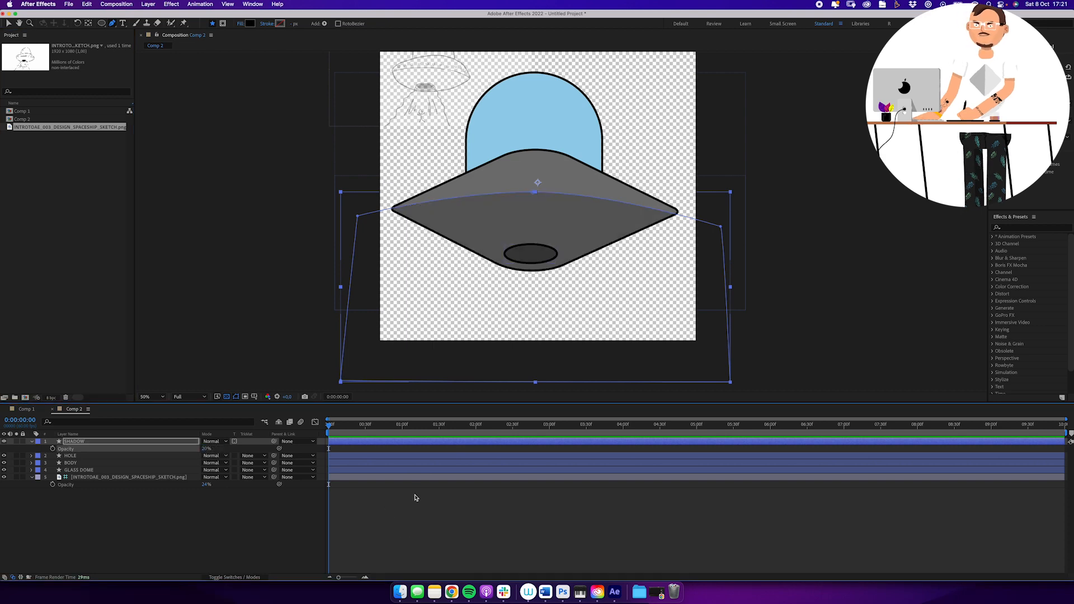
click(414, 535)
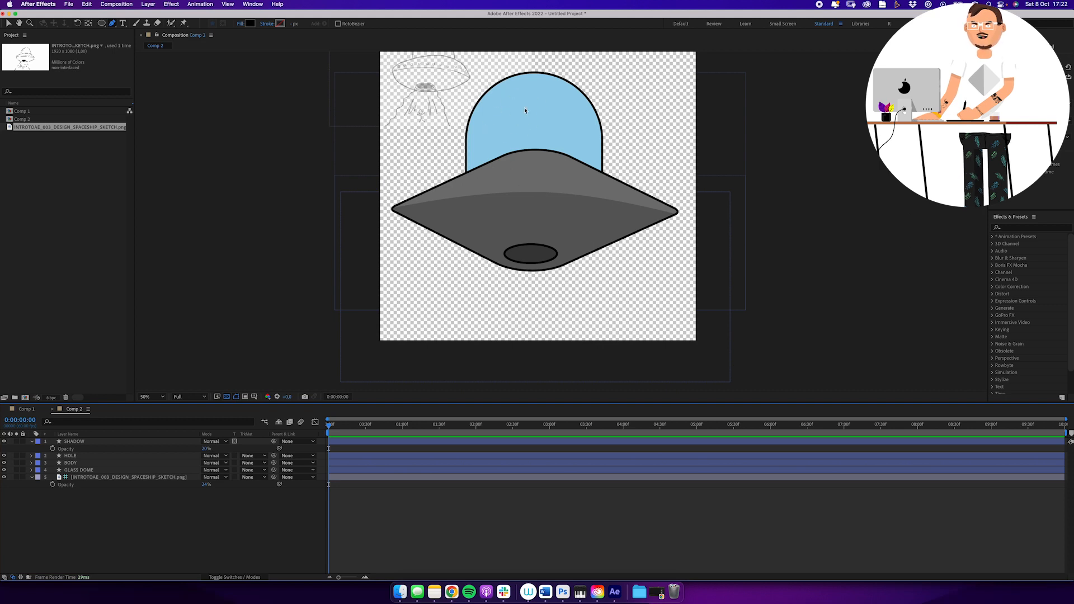
Step: Duplicate the GLASS DOME layer and rename the copy GLASS DOME HIGHLIGHT
click(85, 471)
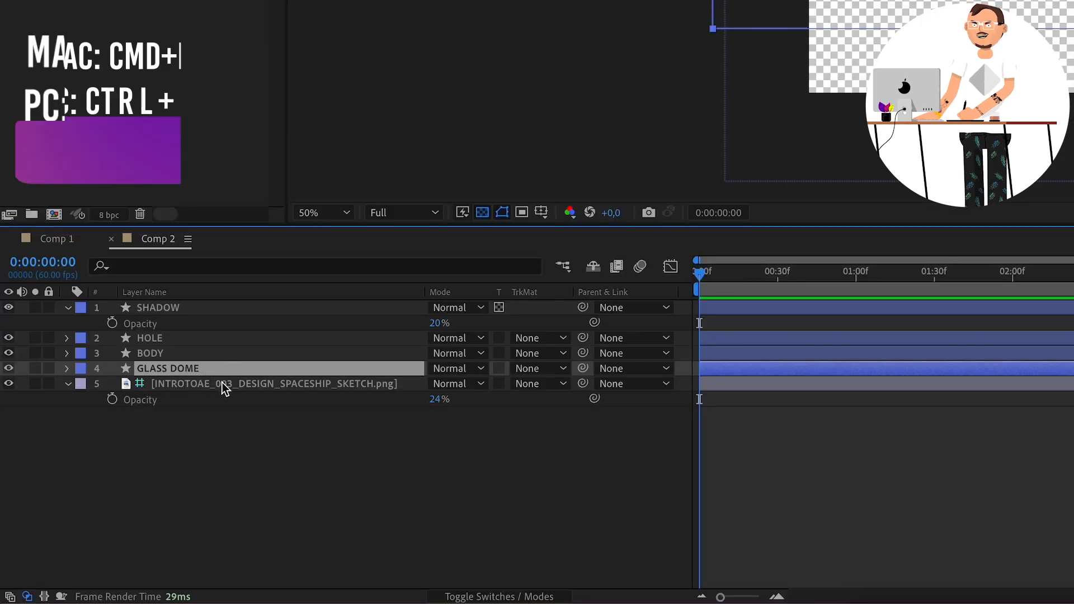
key(ctrl+d)
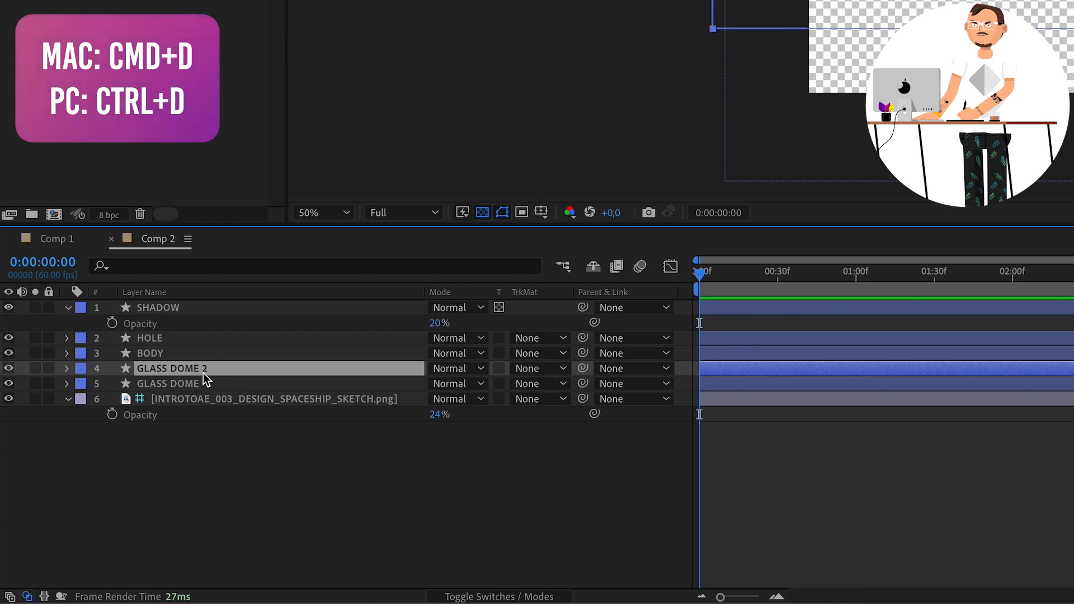
key(Return)
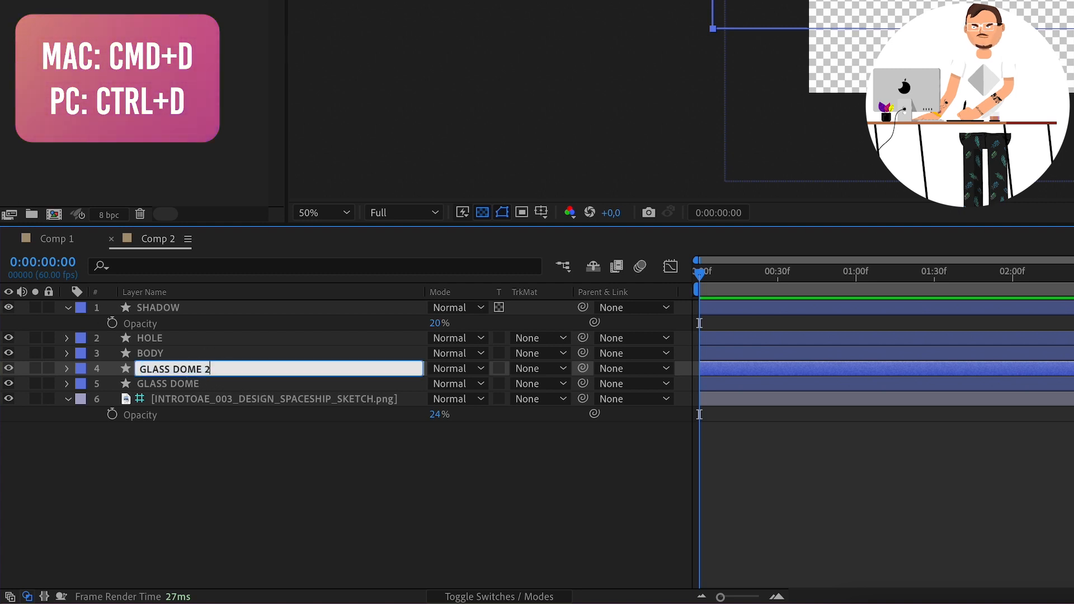
key(Right)
key(BackSpace)
text(HIGHLIG)
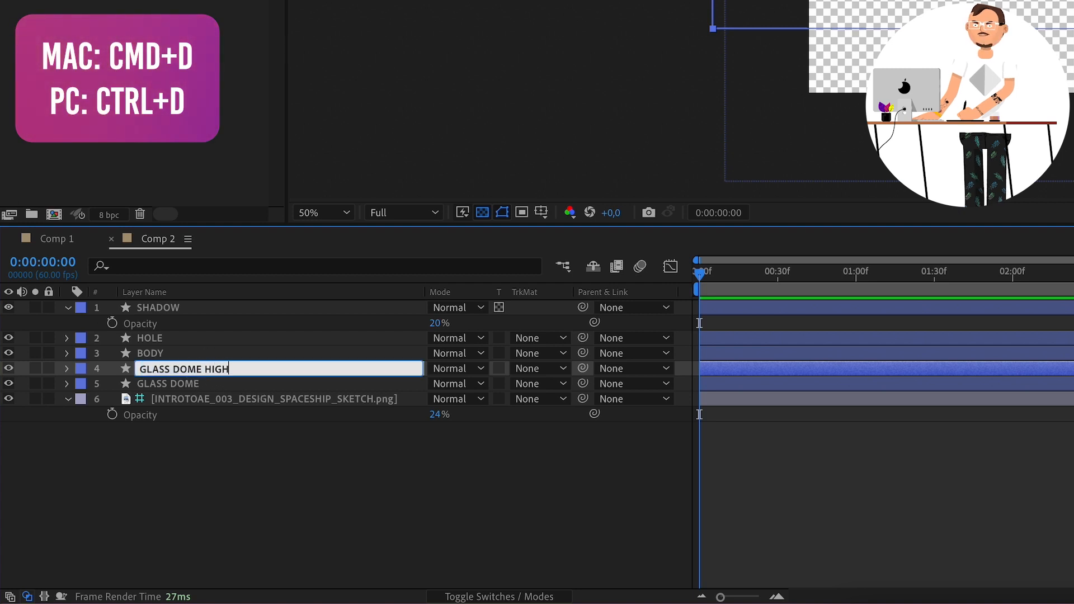
key(Return)
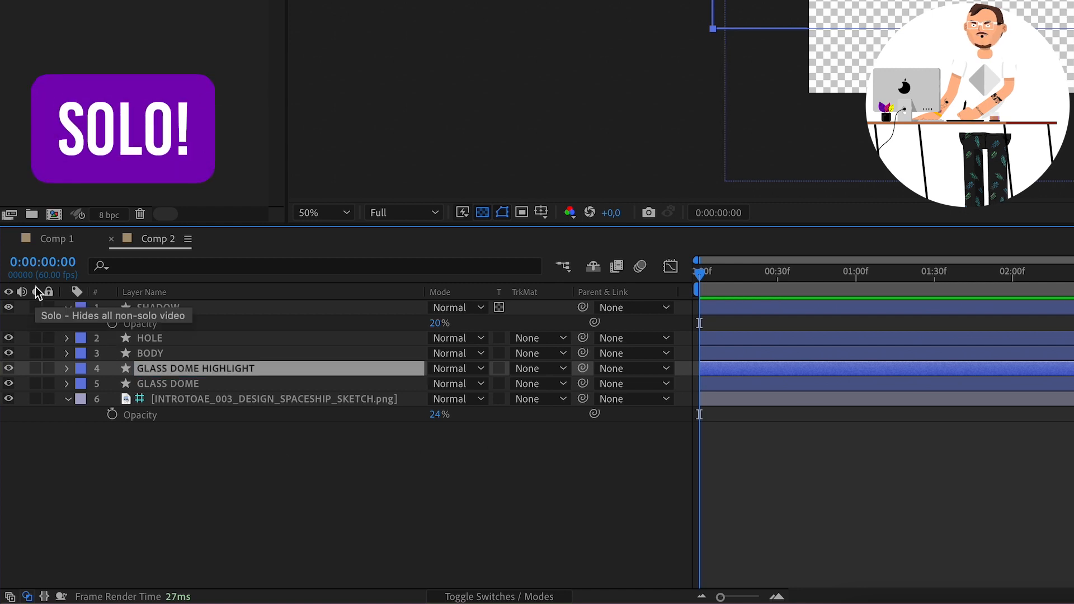
Step: Solo the GLASS DOME HIGHLIGHT layer and the spaceship sketch layer
click(35, 368)
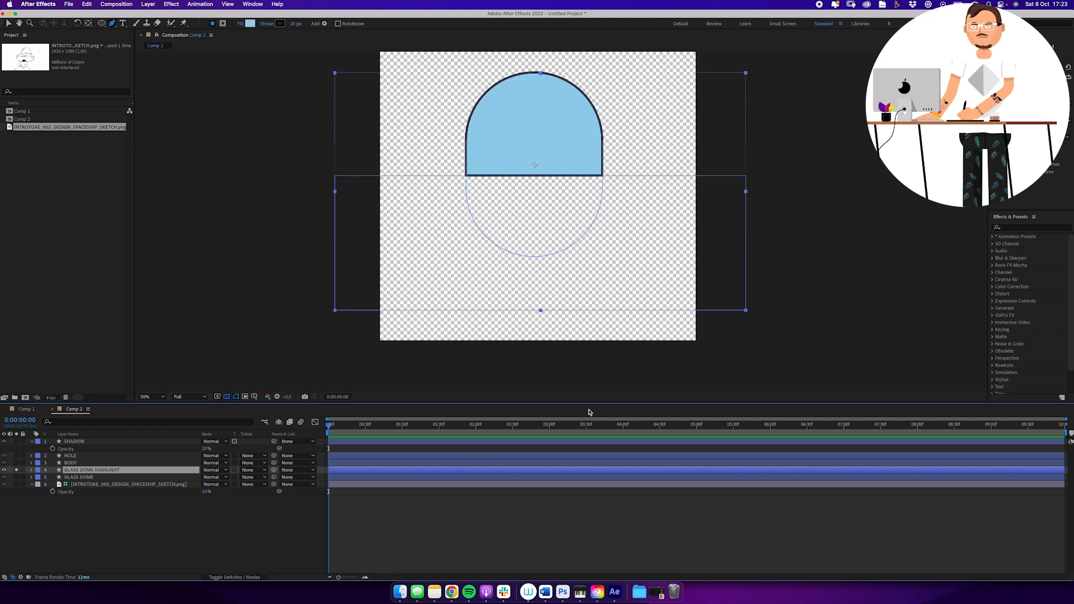
click(77, 487)
click(17, 486)
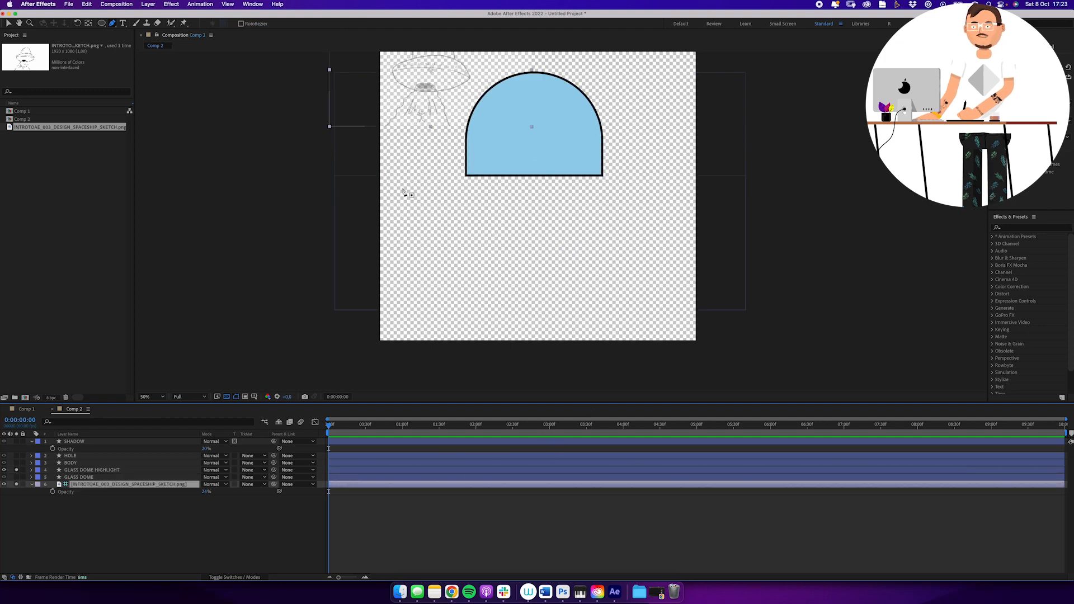
Step: Raise the sketch layer's opacity to 100% and examine the dome highlight in the reference drawing
scroll(403, 193, up, 5)
drag(206, 492, 247, 489)
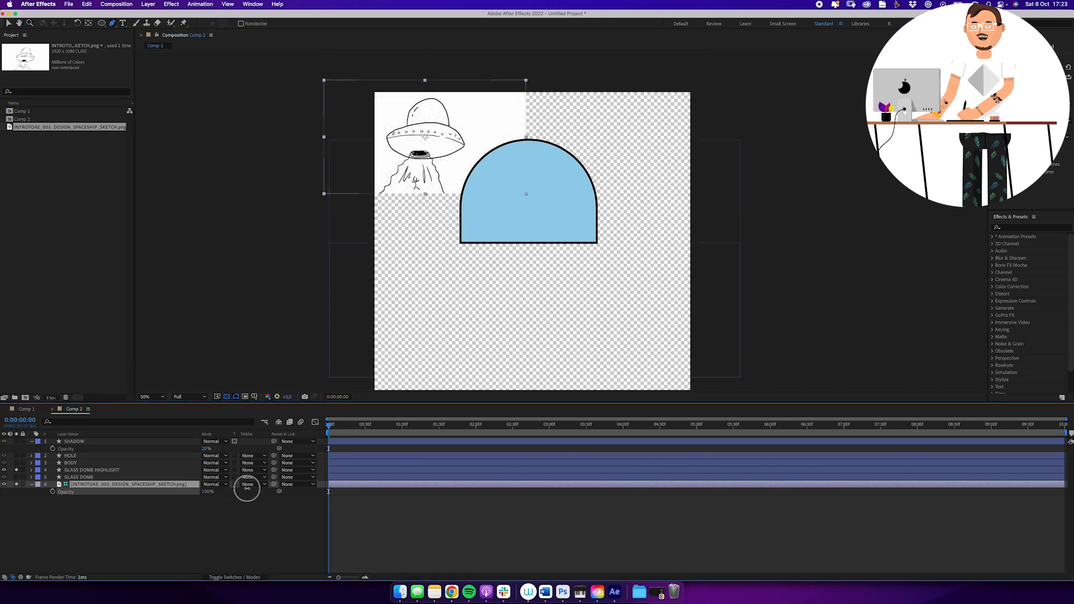
key(z)
click(428, 132)
drag(545, 197, 504, 136)
key(v)
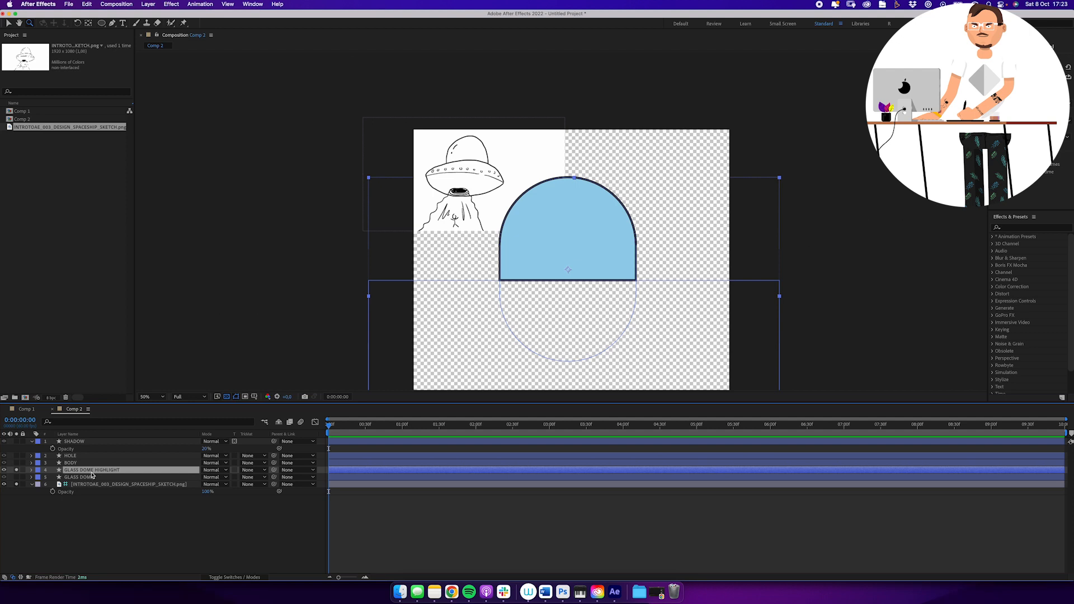
Step: Remove the fill of the GLASS DOME HIGHLIGHT layer and set its stroke colour to white (FFFFFF)
key(v)
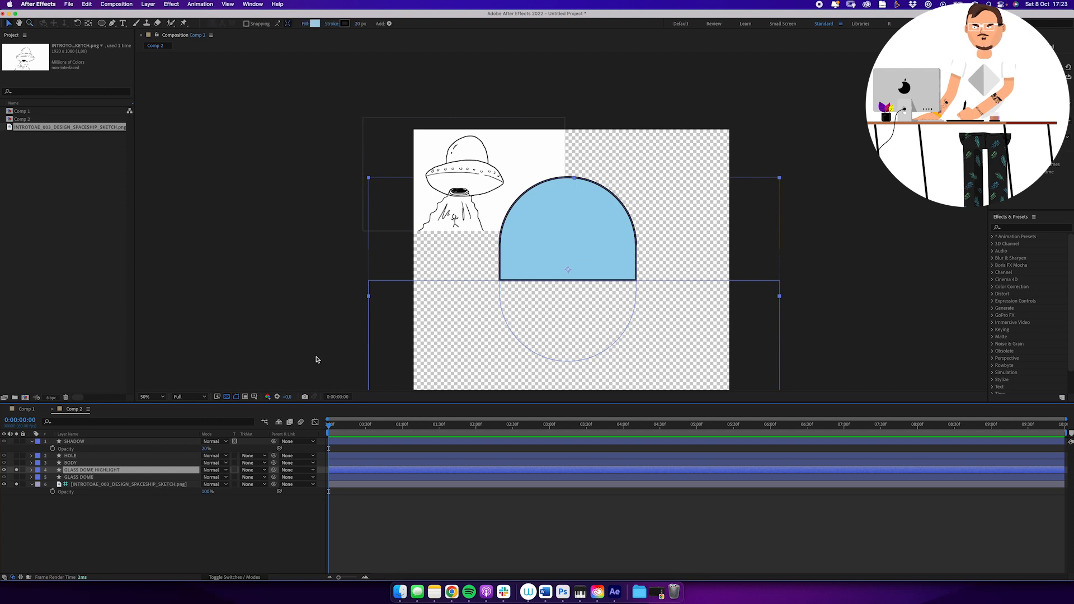
click(306, 24)
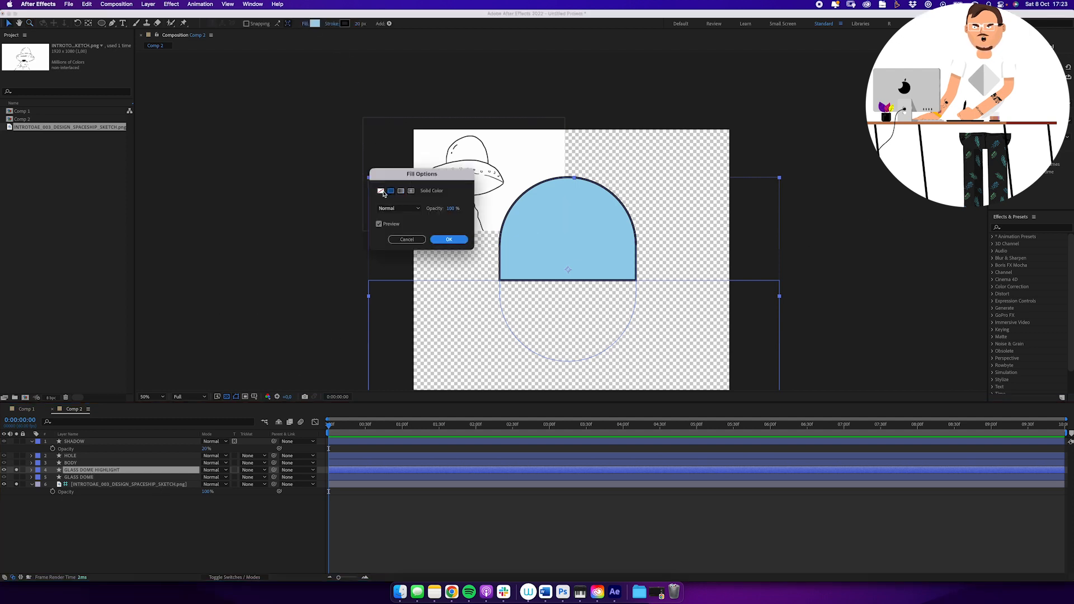
click(381, 191)
click(449, 240)
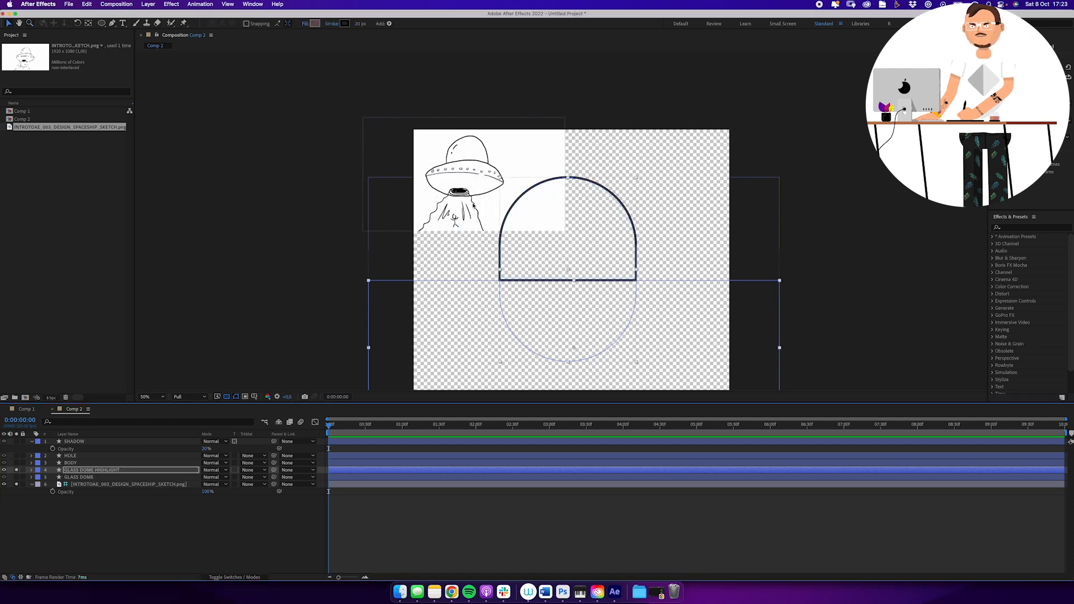
click(345, 24)
text(ffffff)
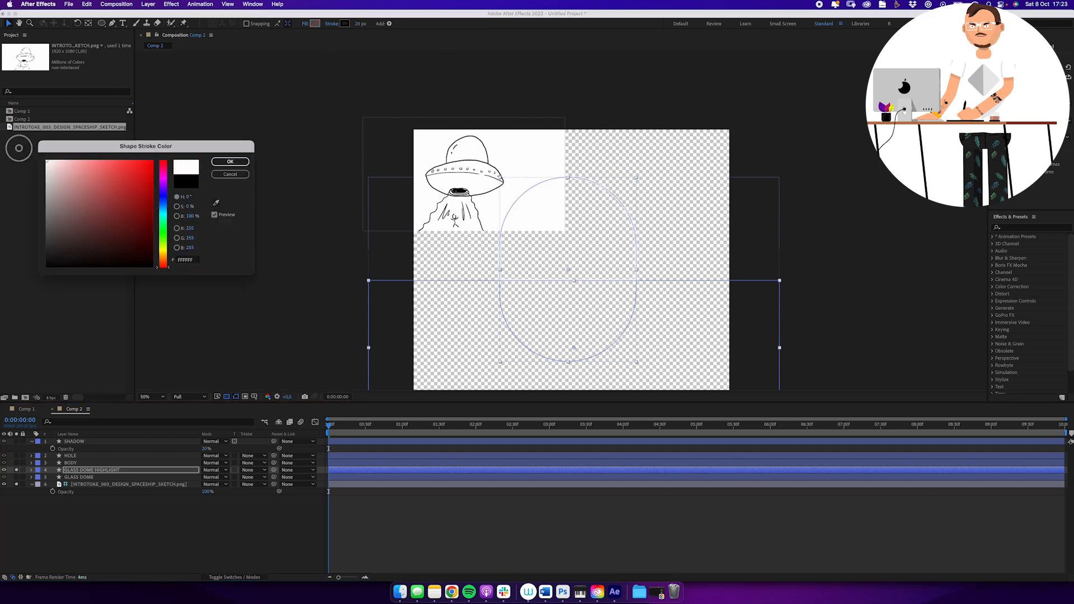
key(Return)
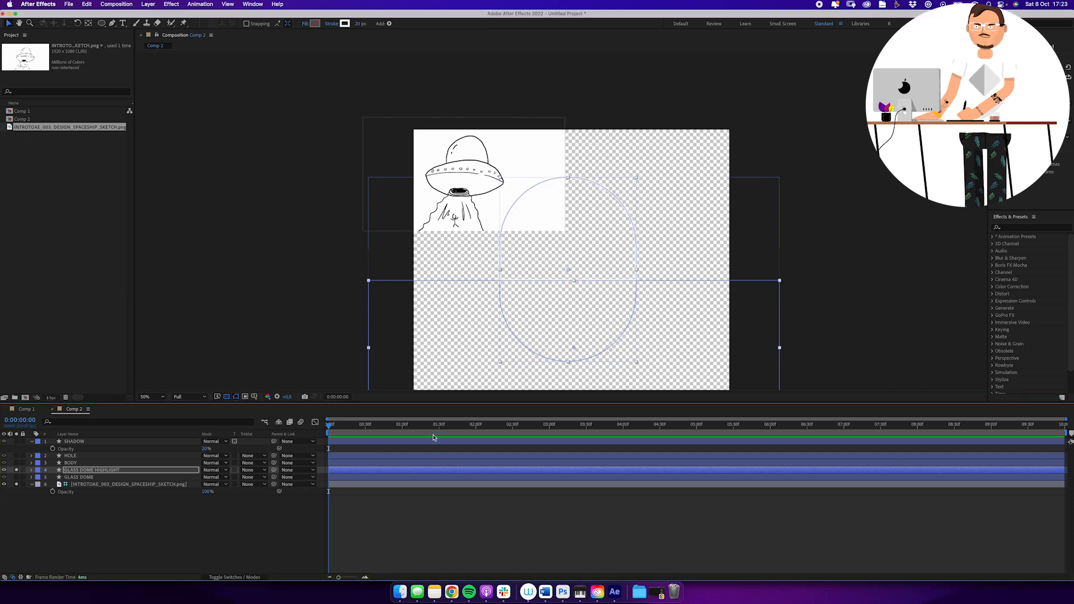
Step: Turn off the composition's transparency grid and set the sketch layer's opacity to 20%
click(226, 398)
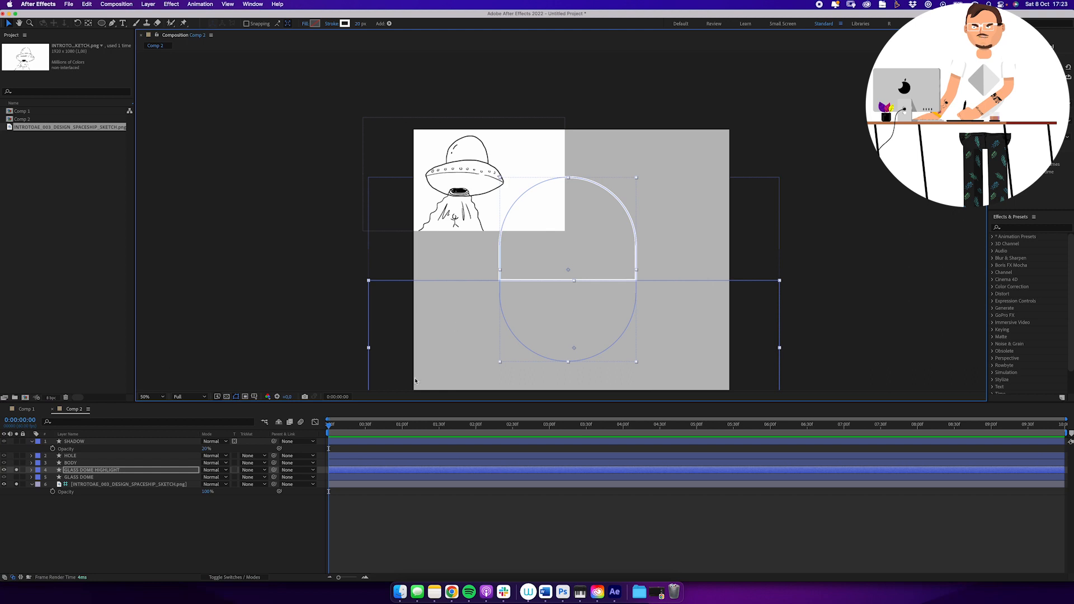
click(208, 492)
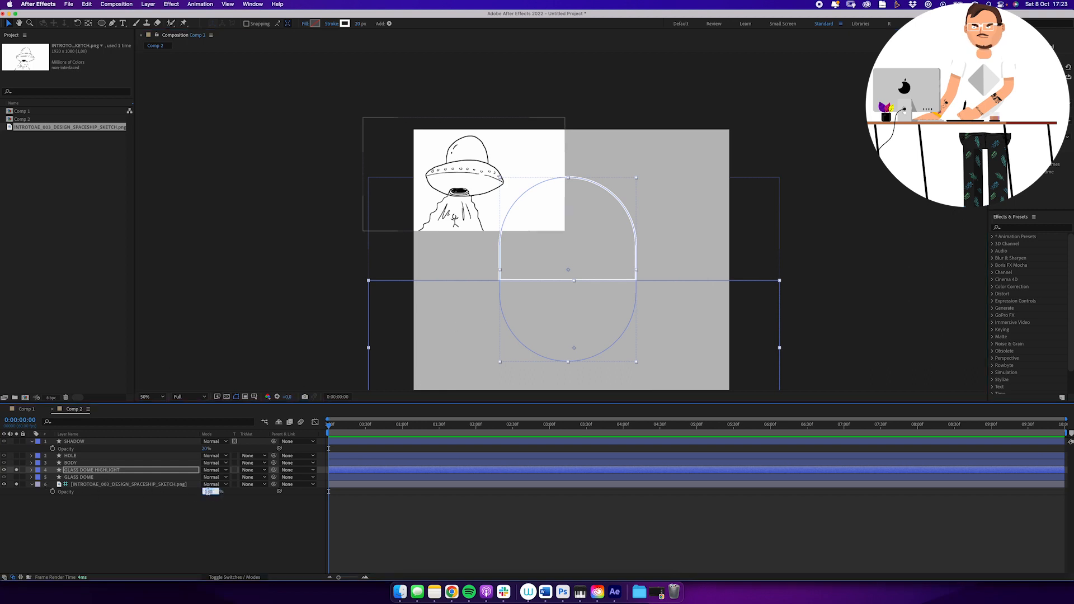
text(20)
key(Return)
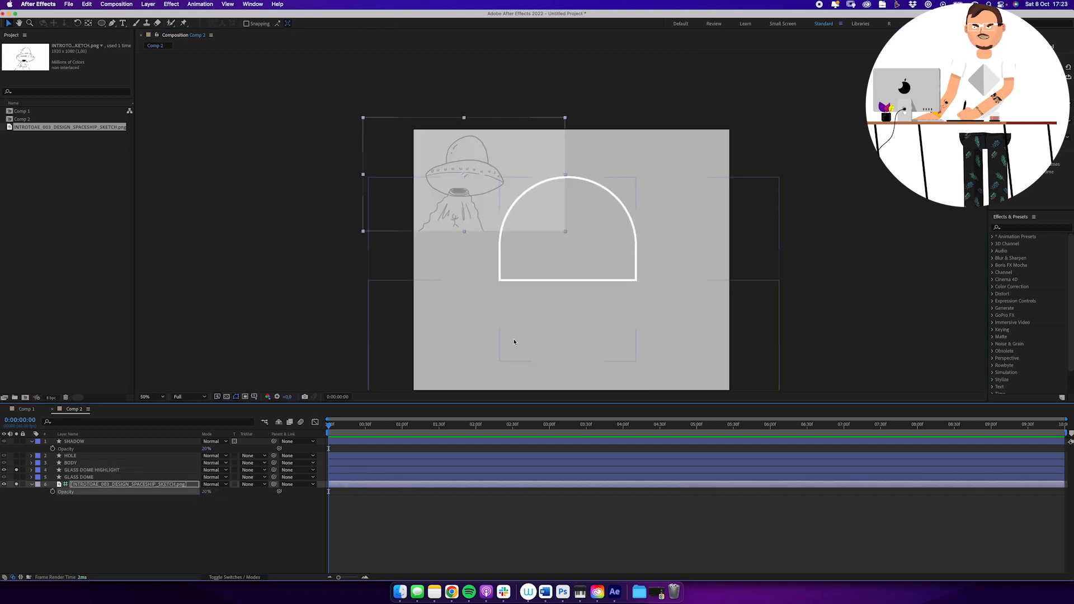
Step: Solo the original GLASS DOME layer together with the highlight and the sketch
click(80, 478)
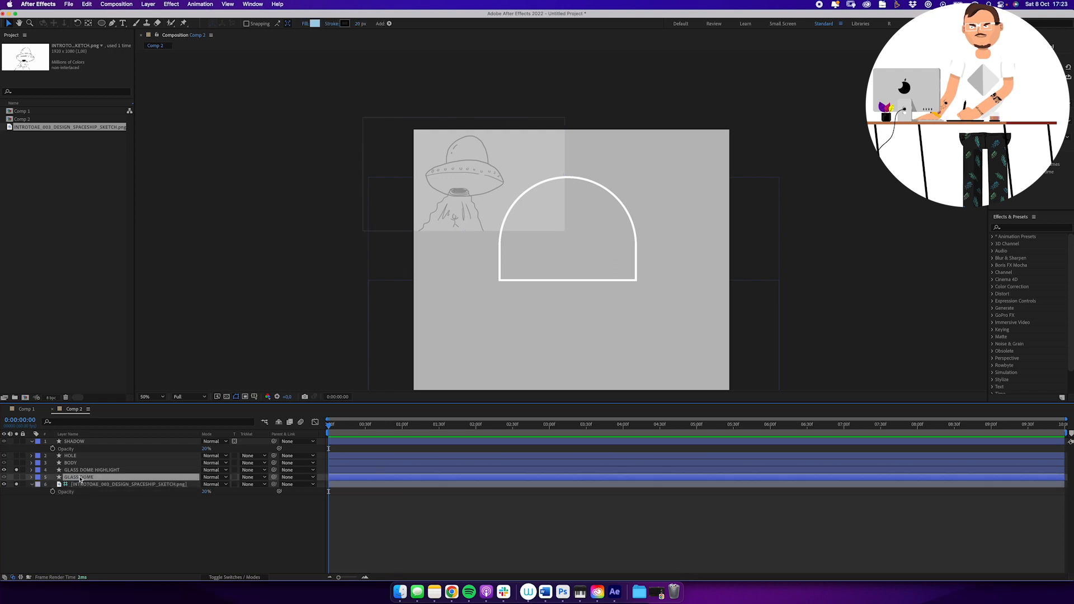
click(17, 478)
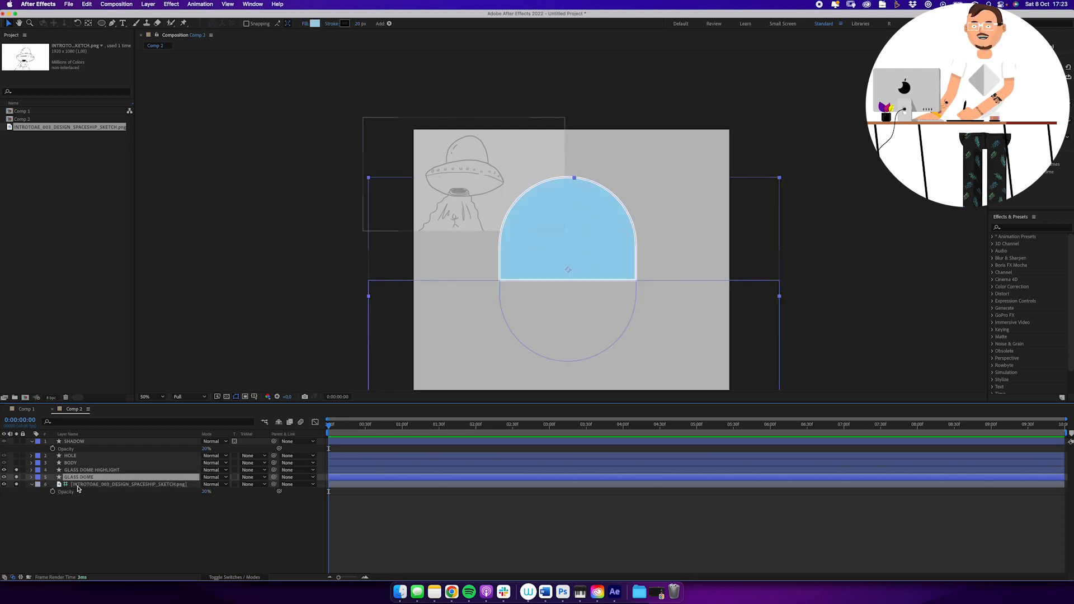
Step: Shrink the GLASS DOME rectangle path inside the GLASS DOME HIGHLIGHT layer to a size of about 1055 by 1478
click(113, 472)
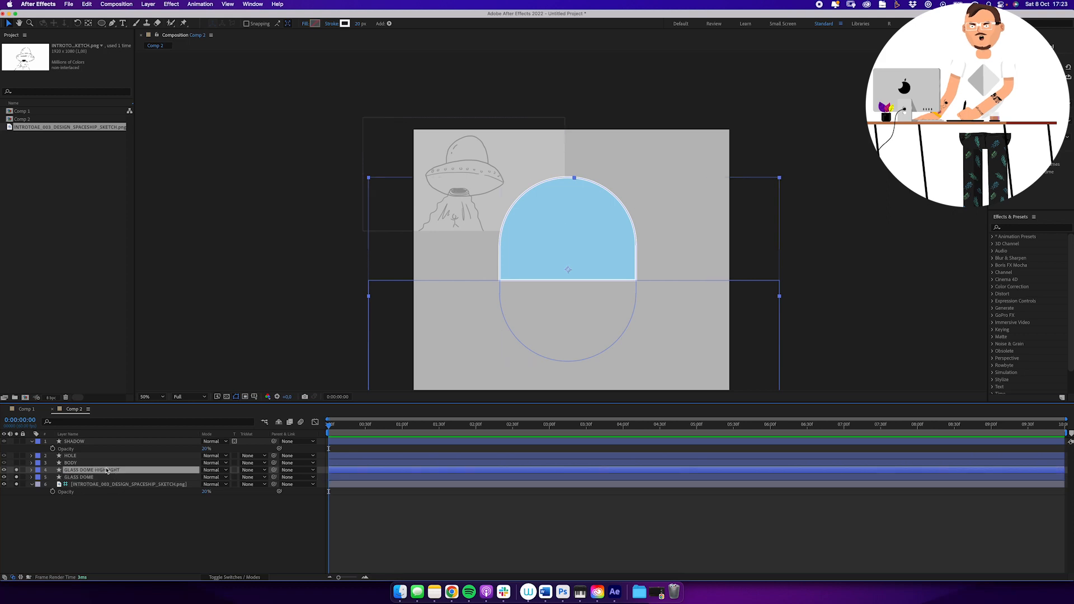
click(30, 471)
click(39, 478)
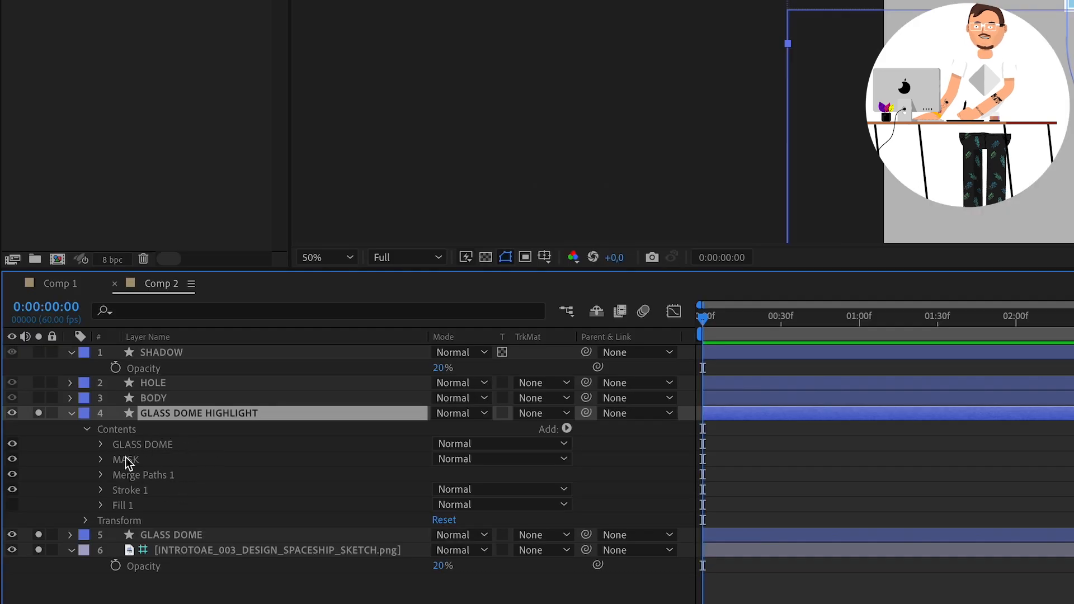
click(176, 446)
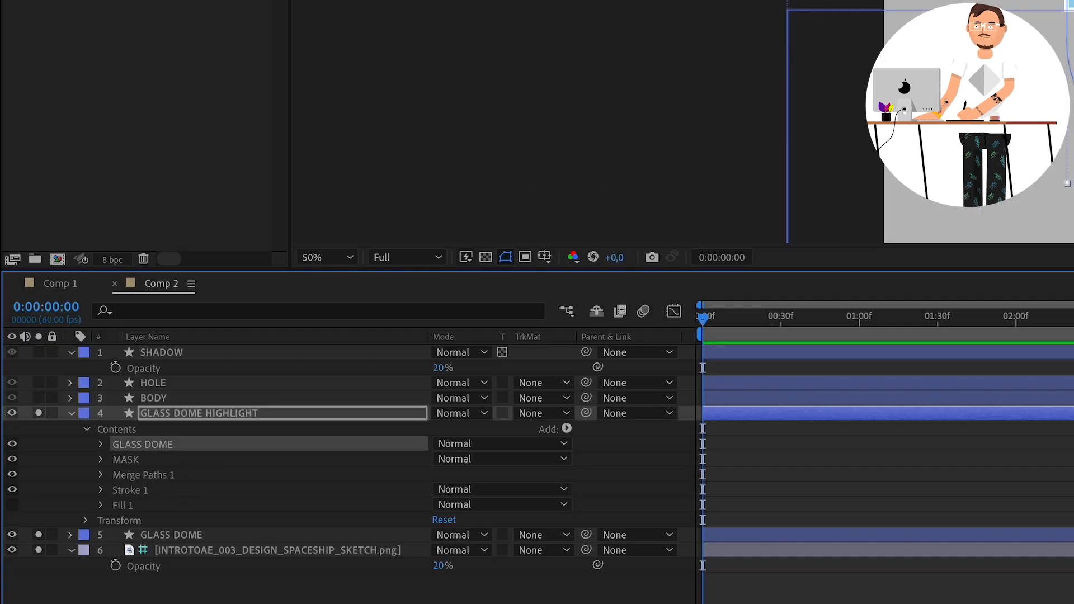
click(174, 463)
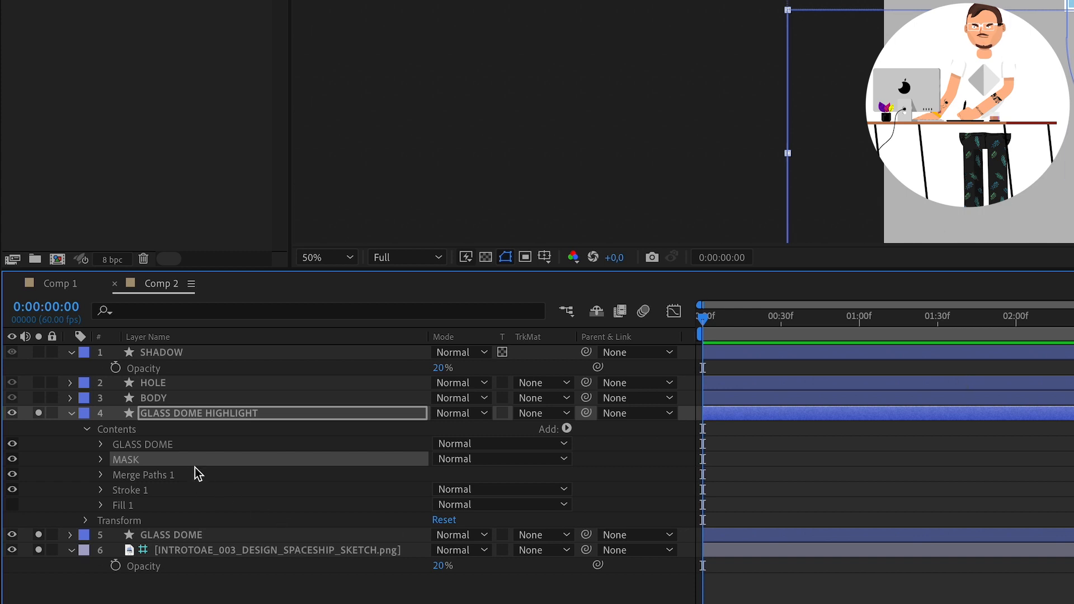
click(173, 445)
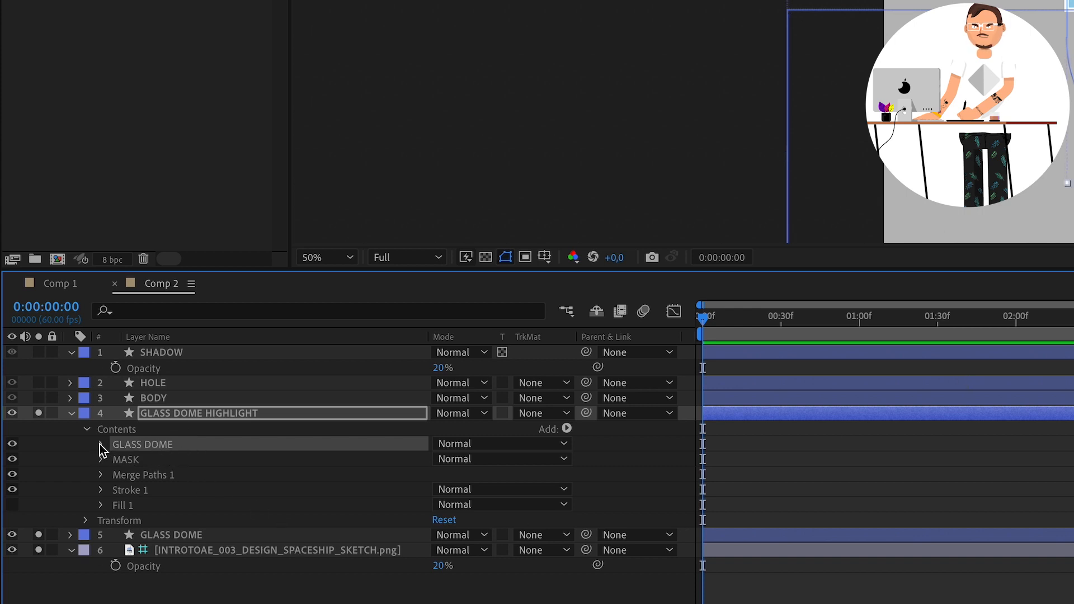
click(100, 445)
click(150, 462)
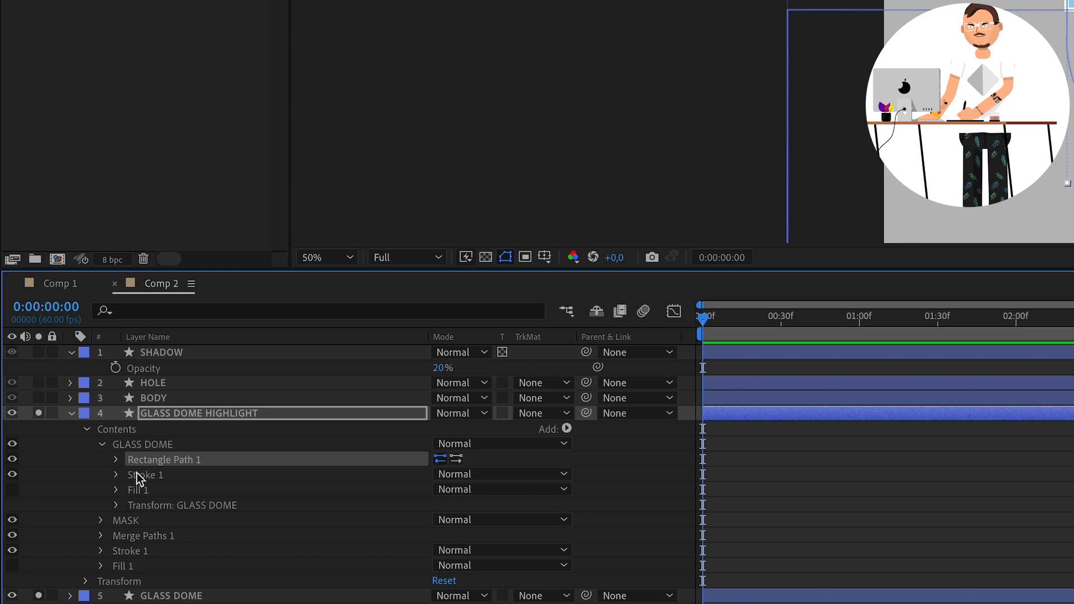
click(116, 460)
click(192, 476)
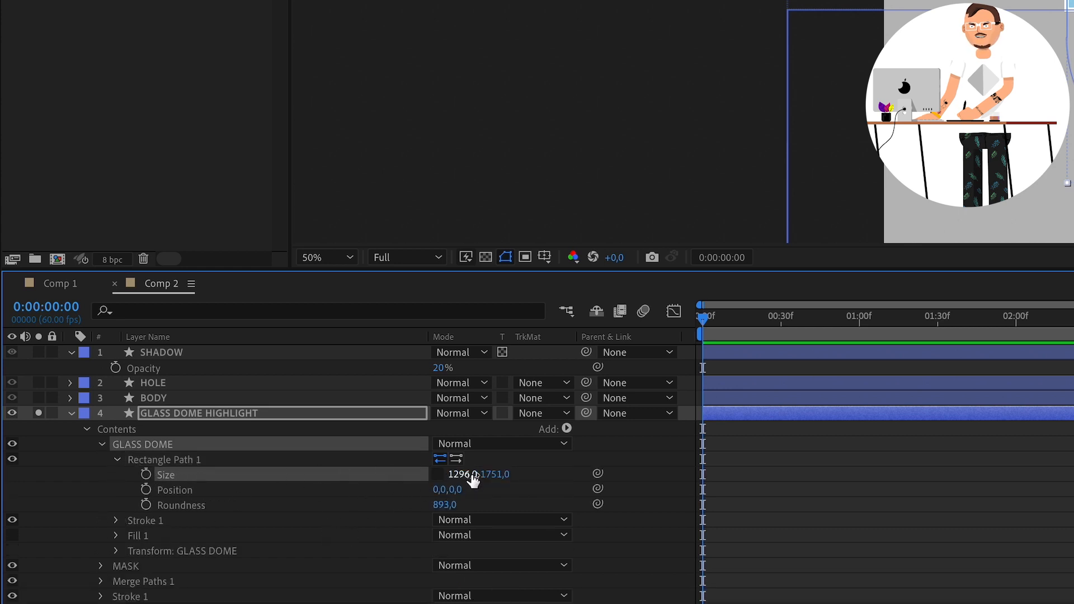
drag(473, 480, 142, 528)
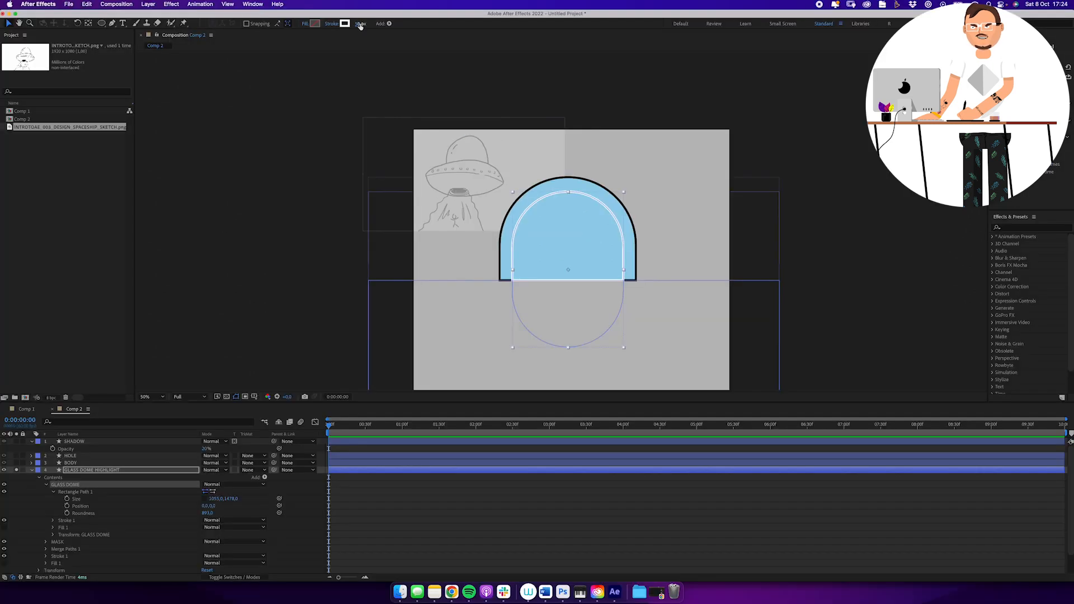
Step: Set the stroke width of the GLASS DOME and MASK shapes in the highlight layer to 75 px
mouse_move(362, 24)
mouse_down()
mouse_move(375, 24)
mouse_move(338, 32)
mouse_move(356, 32)
mouse_up()
click(347, 472)
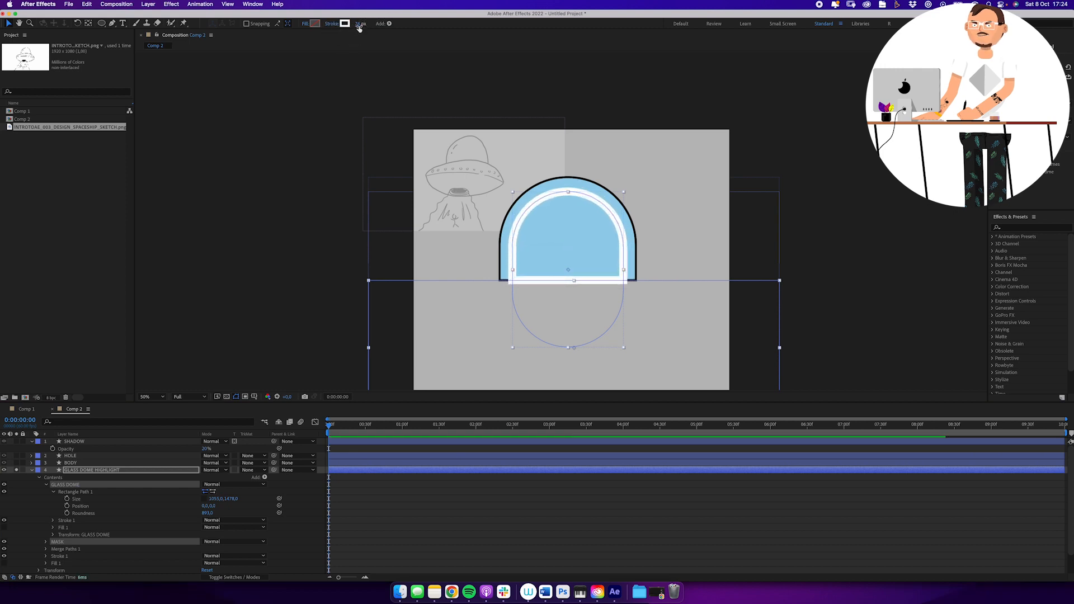
click(359, 25)
text(75)
key(Return)
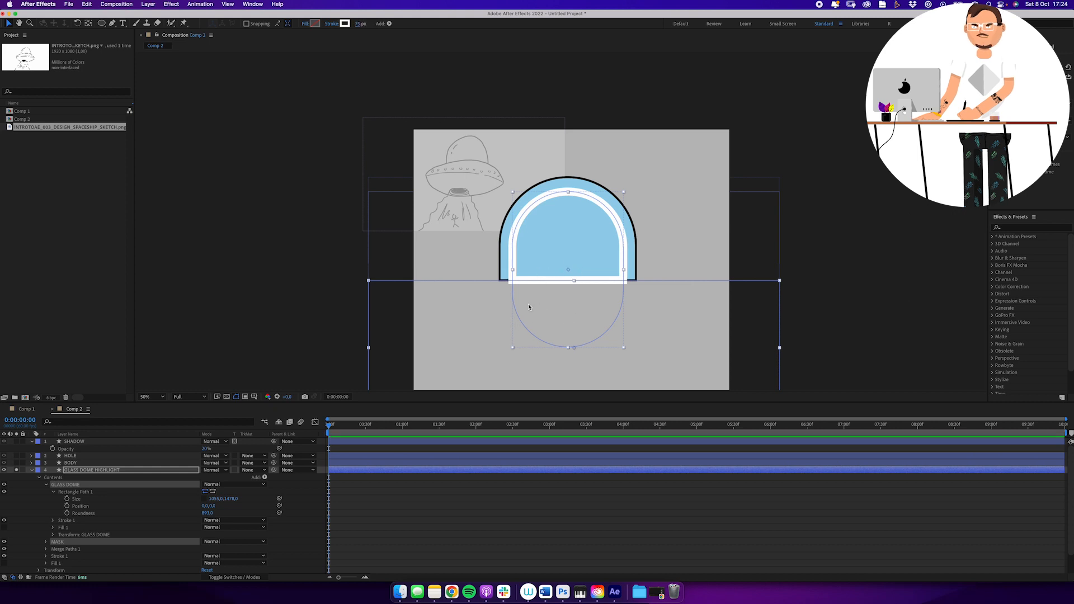
Step: Delete the MASK group, Merge Paths 1, Stroke 1 and Fill 1 from the GLASS DOME HIGHLIGHT layer, keeping its GLASS DOME group
scroll(531, 293, down, 2)
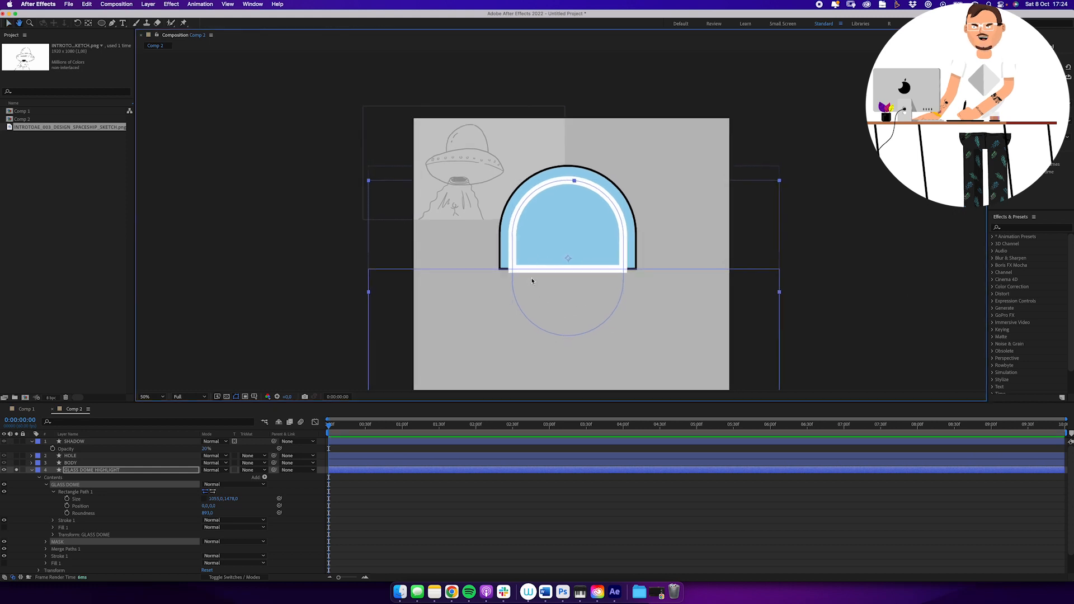
click(78, 493)
click(54, 493)
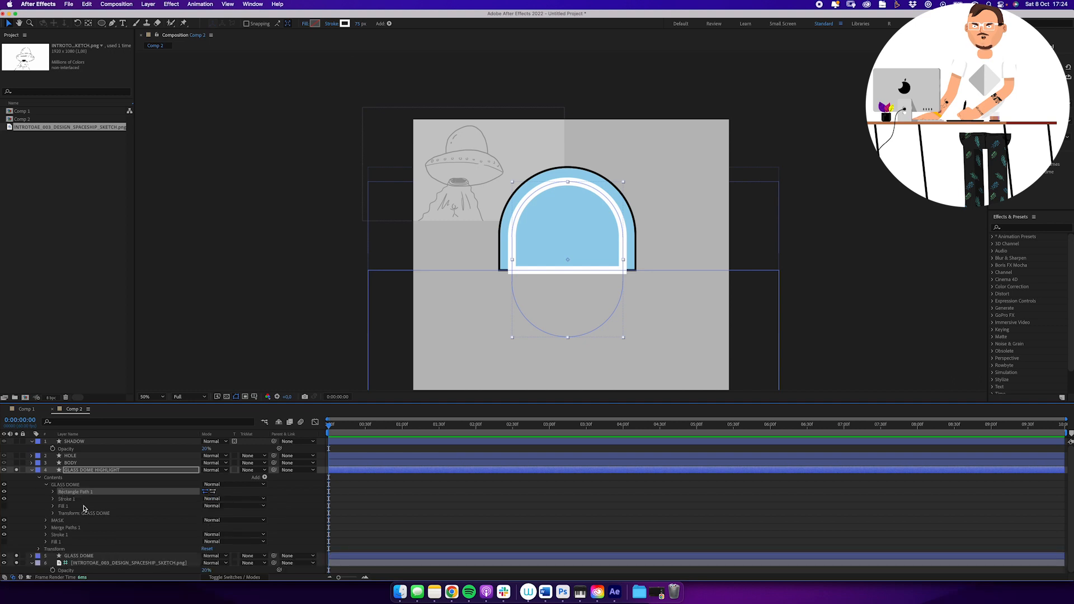
click(46, 485)
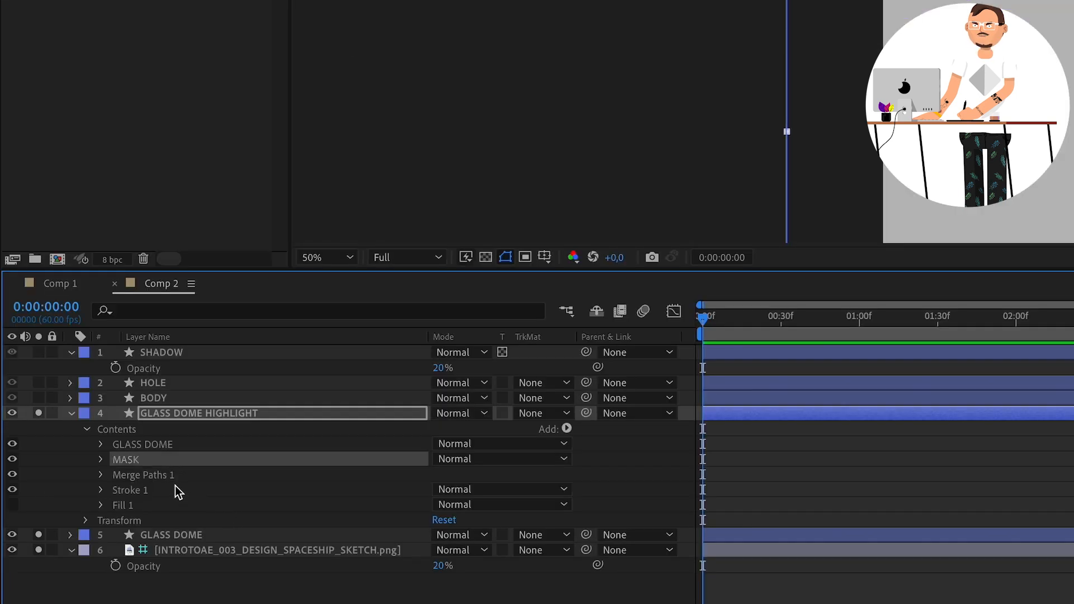
shift+click(173, 476)
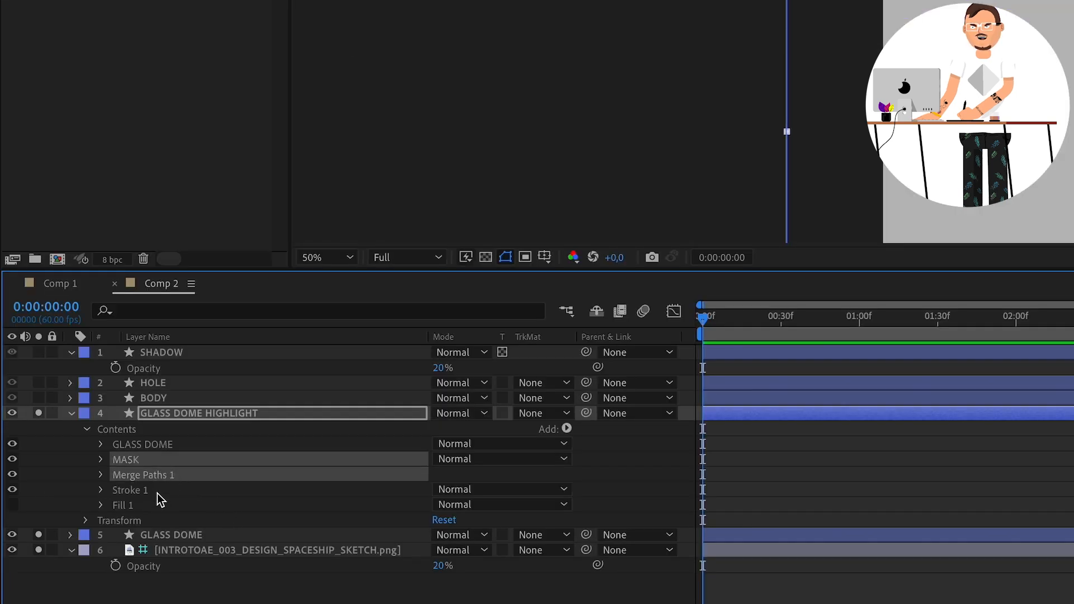
shift+click(190, 492)
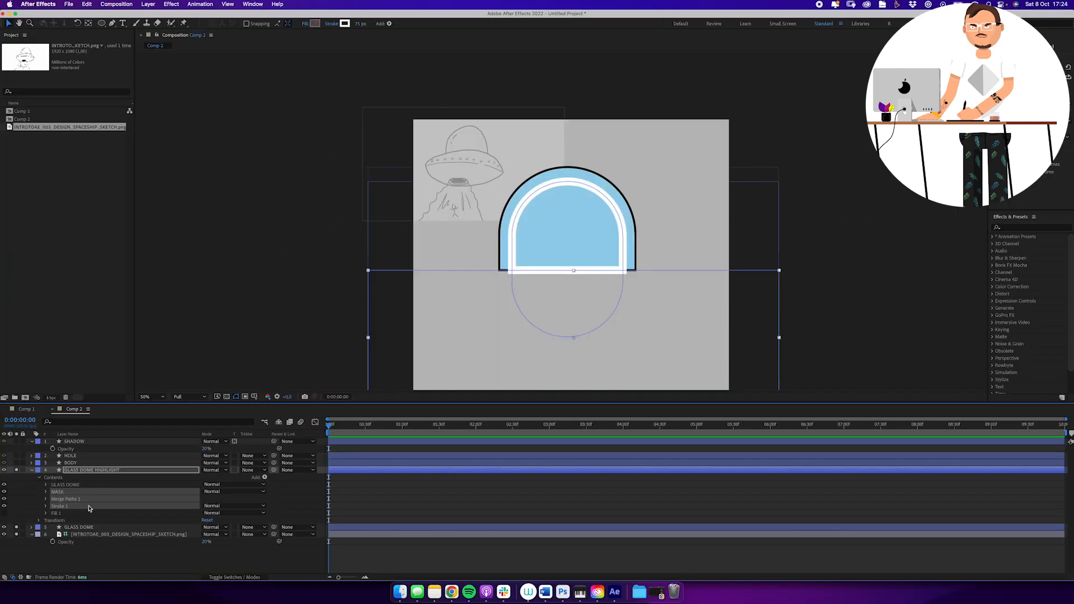
super+click(61, 519)
super+click(60, 519)
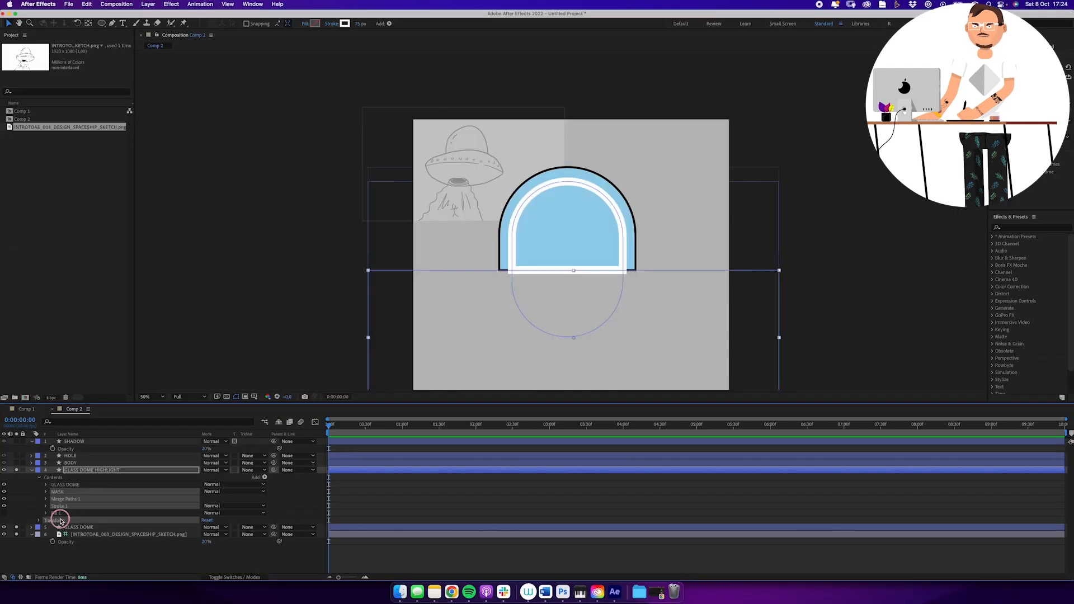
super+click(58, 514)
key(Delete)
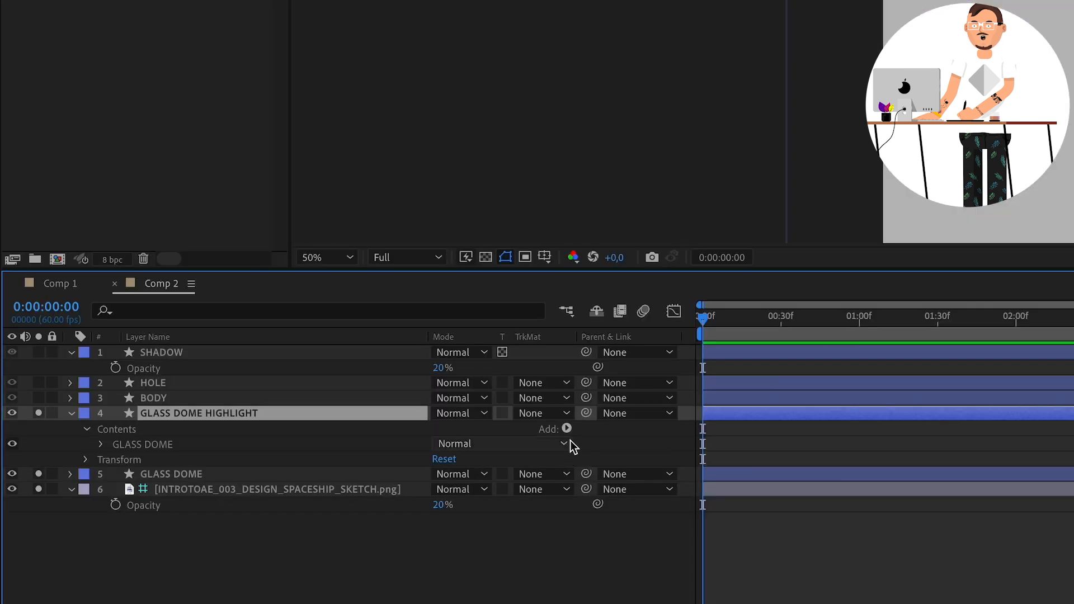
Step: Add Trim Paths to the GLASS DOME HIGHLIGHT layer and expand its properties
click(568, 429)
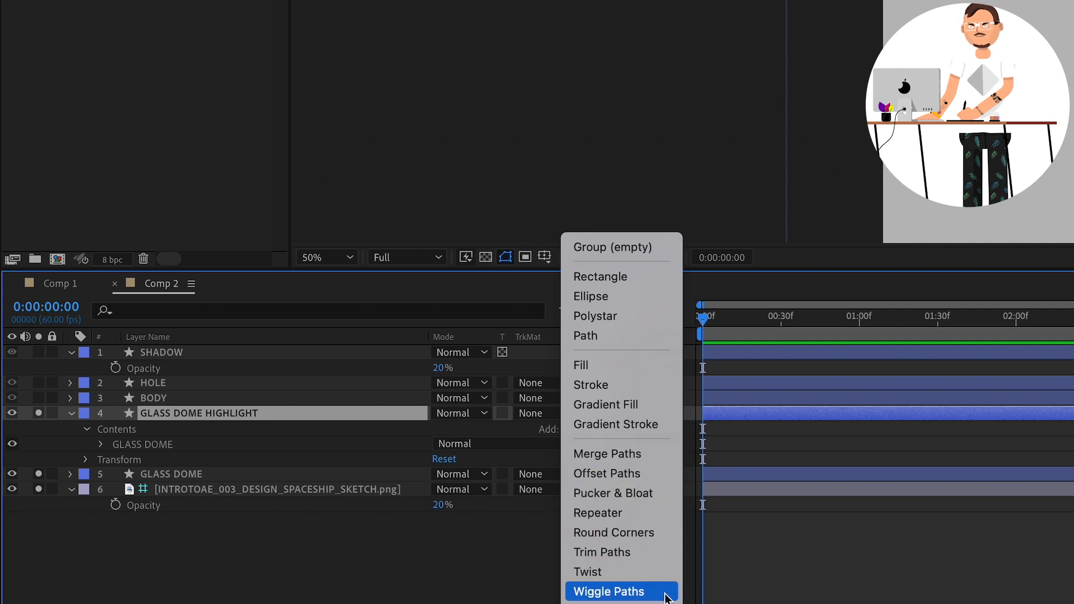
click(658, 556)
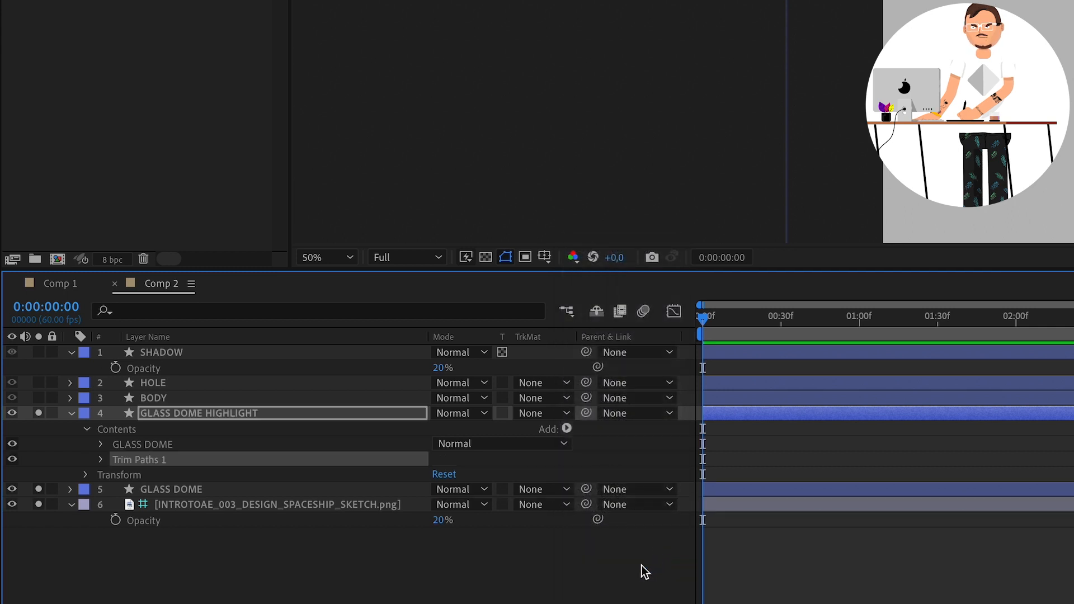
click(101, 459)
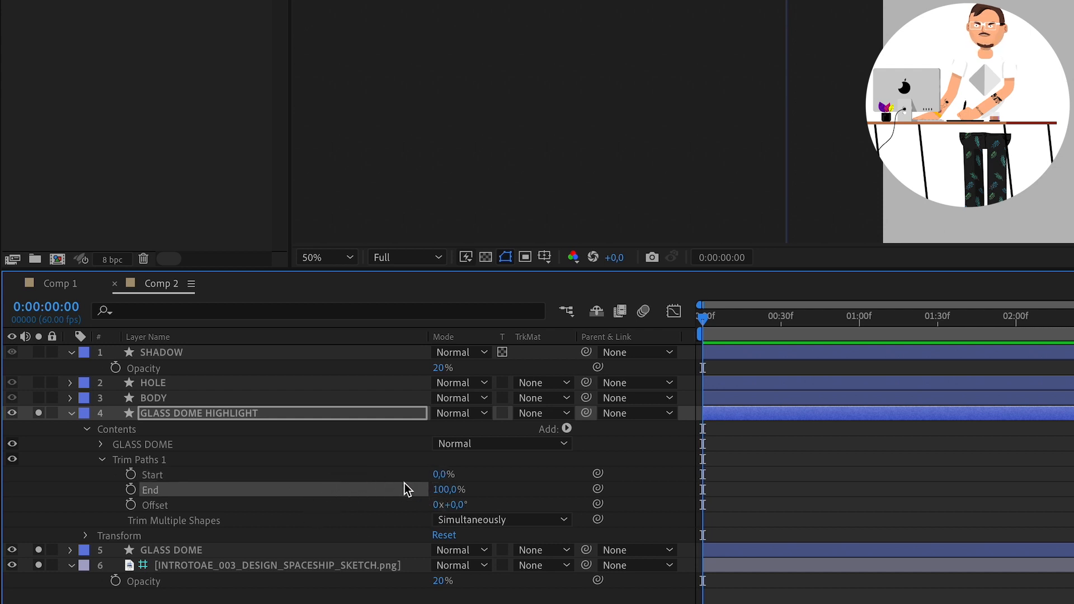
Step: Trim the highlight outline to a short arc near the dome's top with Start 66%, End 75% and Offset 1x+14°
drag(451, 496, 422, 500)
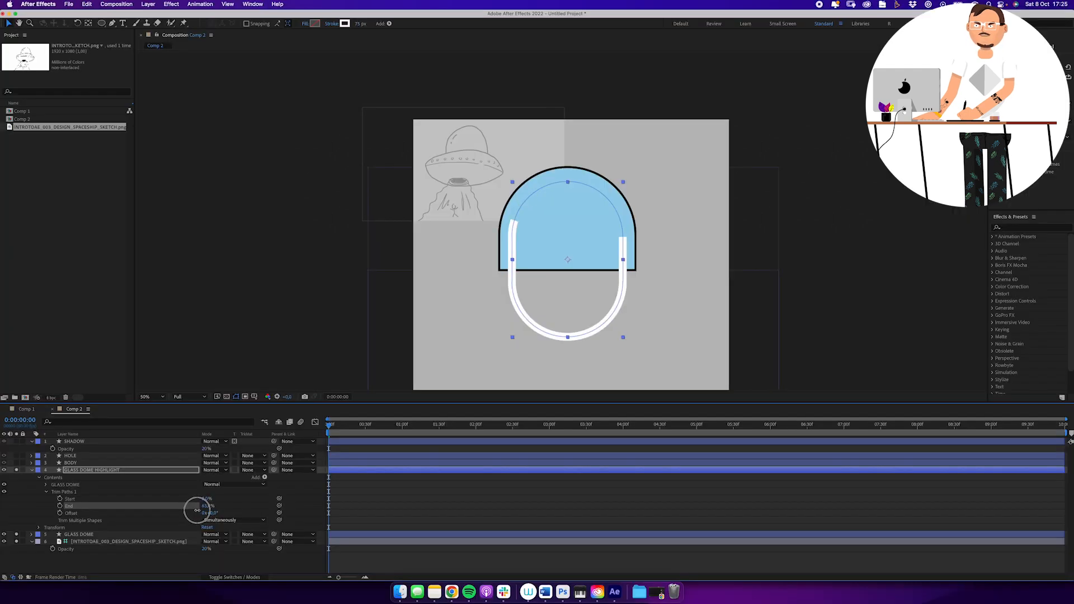
mouse_move(197, 510)
mouse_down()
mouse_move(184, 517)
mouse_move(222, 494)
mouse_up()
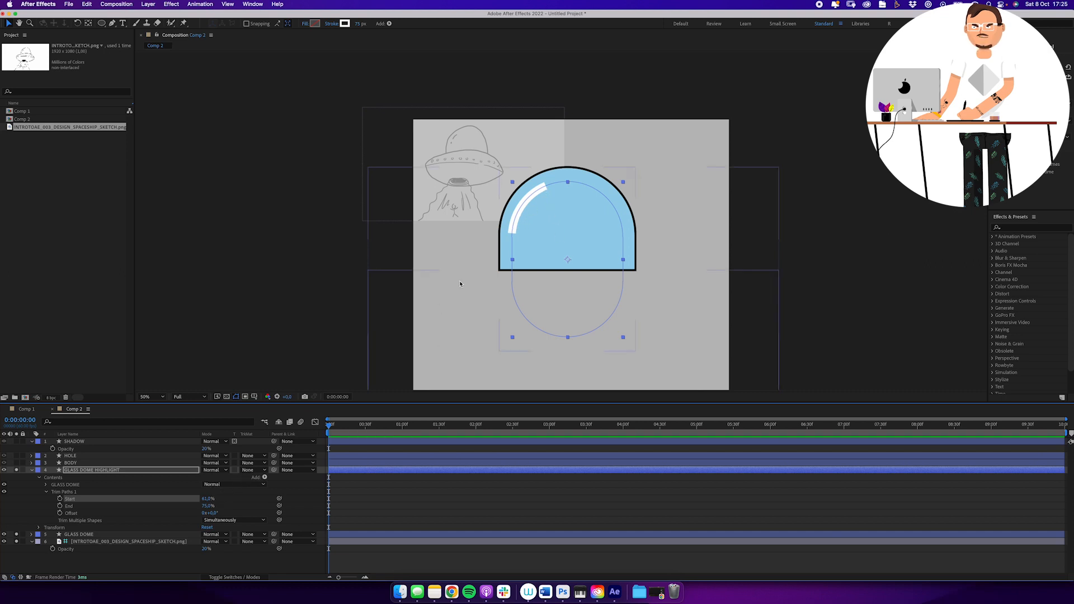
mouse_move(215, 513)
mouse_down()
mouse_move(357, 479)
mouse_move(342, 484)
mouse_up()
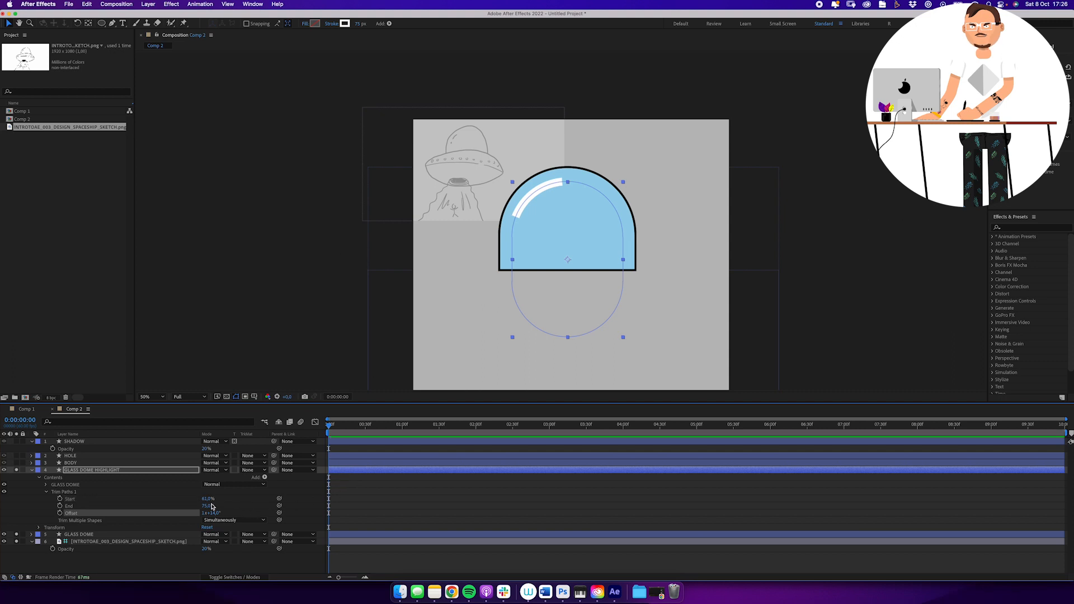
drag(208, 504, 212, 498)
click(187, 470)
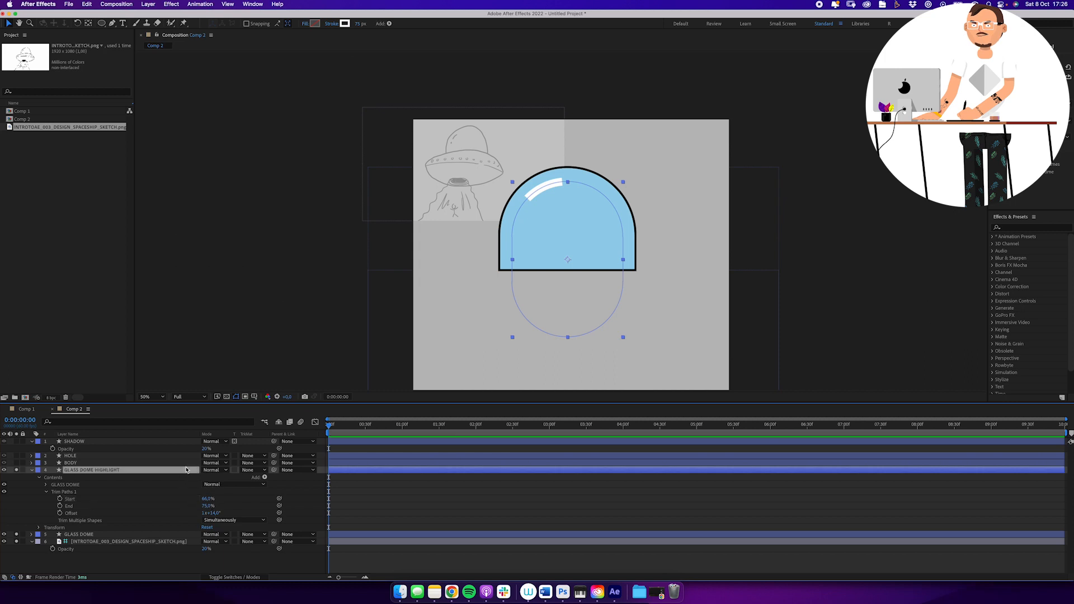
Step: Set the line cap of Stroke 1 in the highlight's GLASS DOME group to Round Cap
key(z)
click(535, 186)
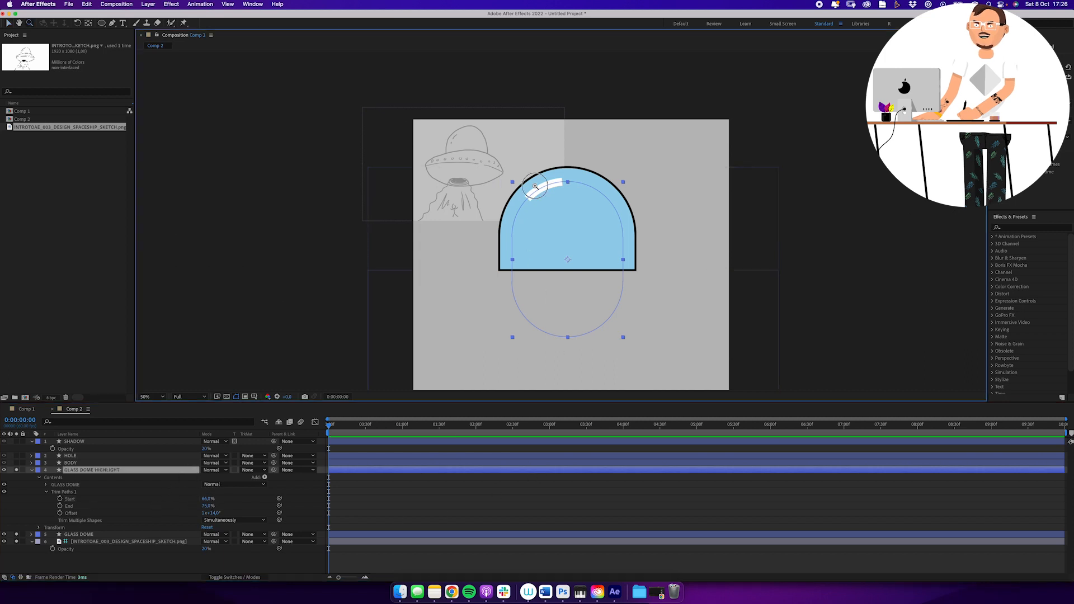
drag(462, 172, 479, 190)
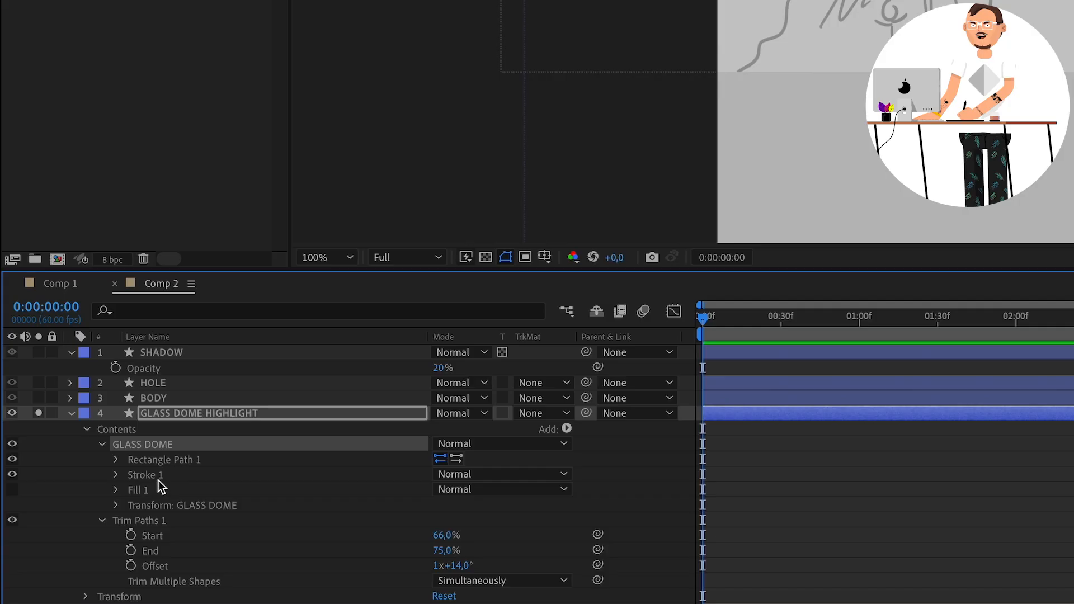
click(165, 480)
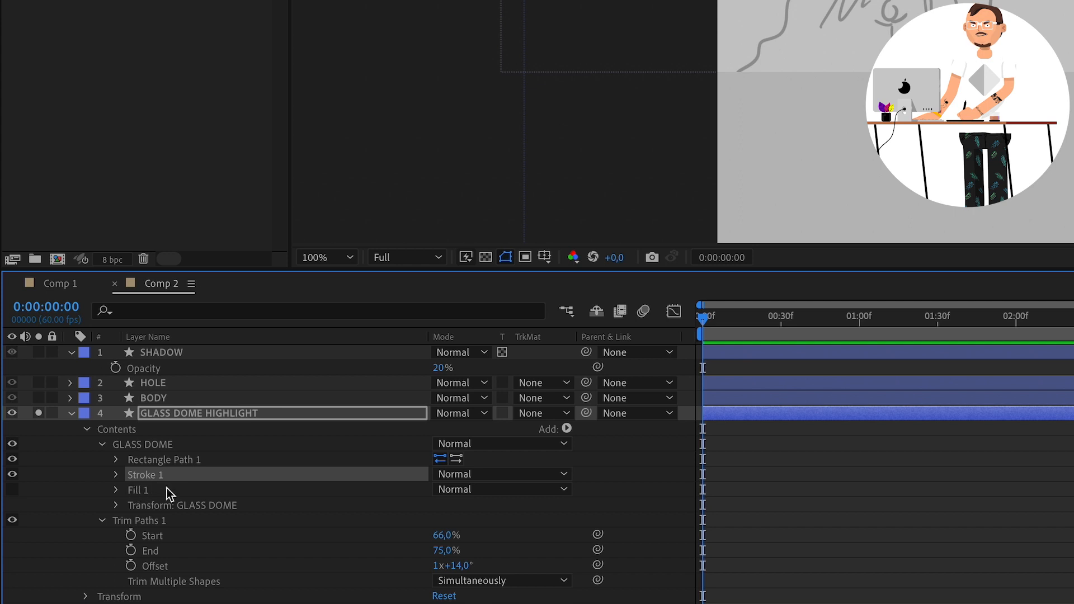
click(117, 475)
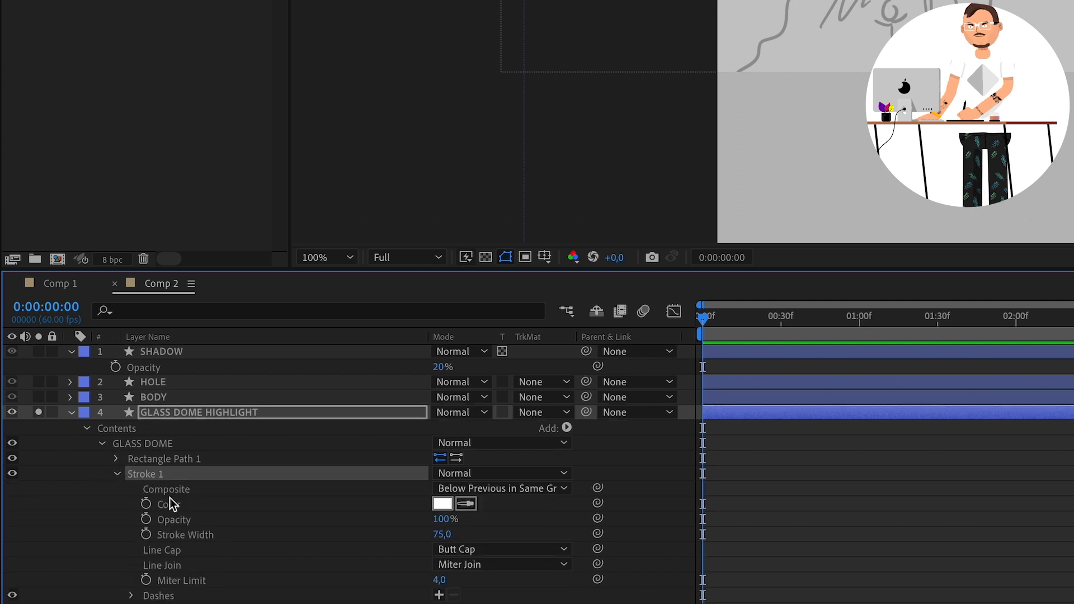
scroll(170, 498, down, 2)
click(205, 511)
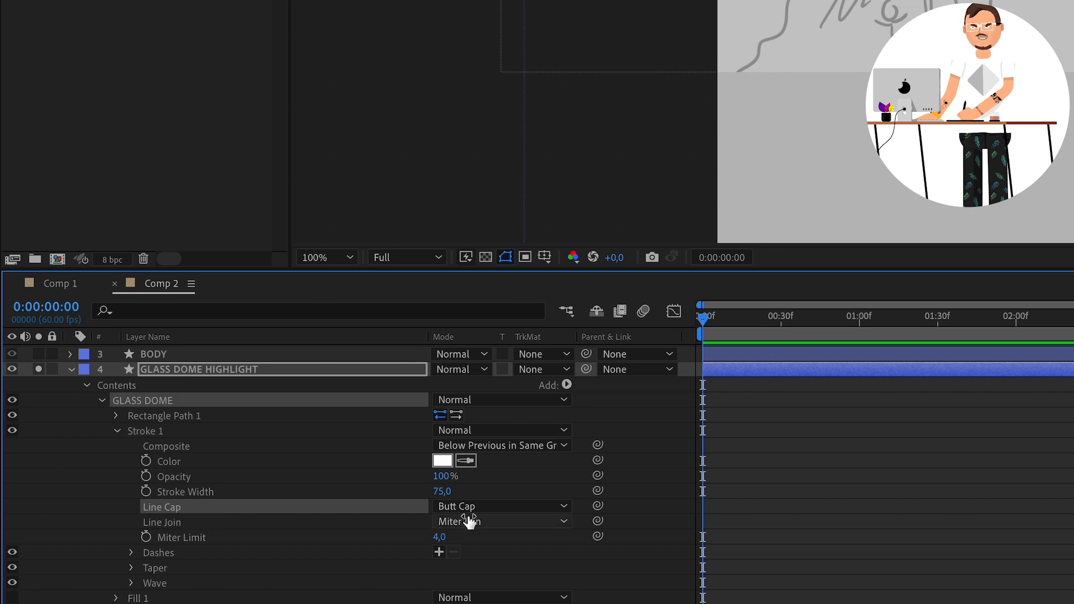
click(536, 510)
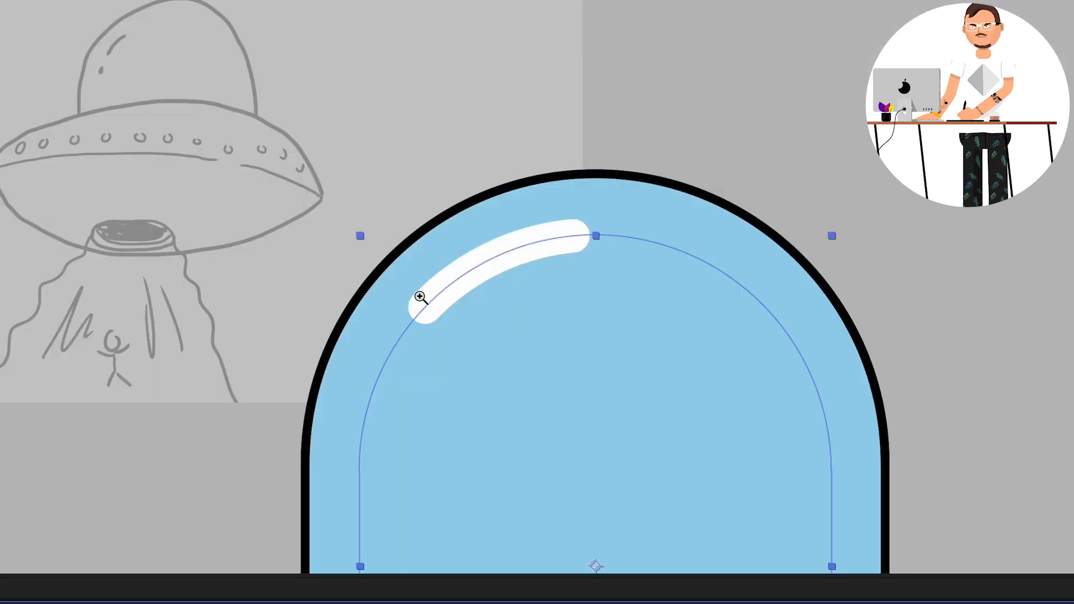
drag(550, 289, 580, 262)
alt+click(490, 237)
alt+click(490, 238)
alt+click(490, 237)
alt+click(490, 237)
click(581, 241)
key(h)
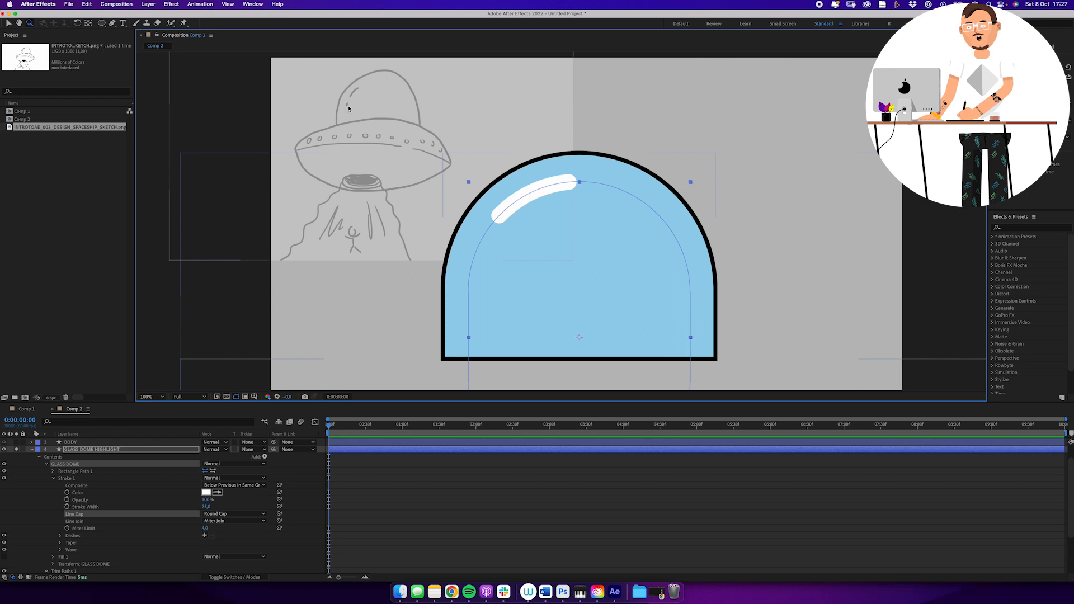
Step: Collapse the GLASS DOME HIGHLIGHT layer and duplicate it
click(88, 452)
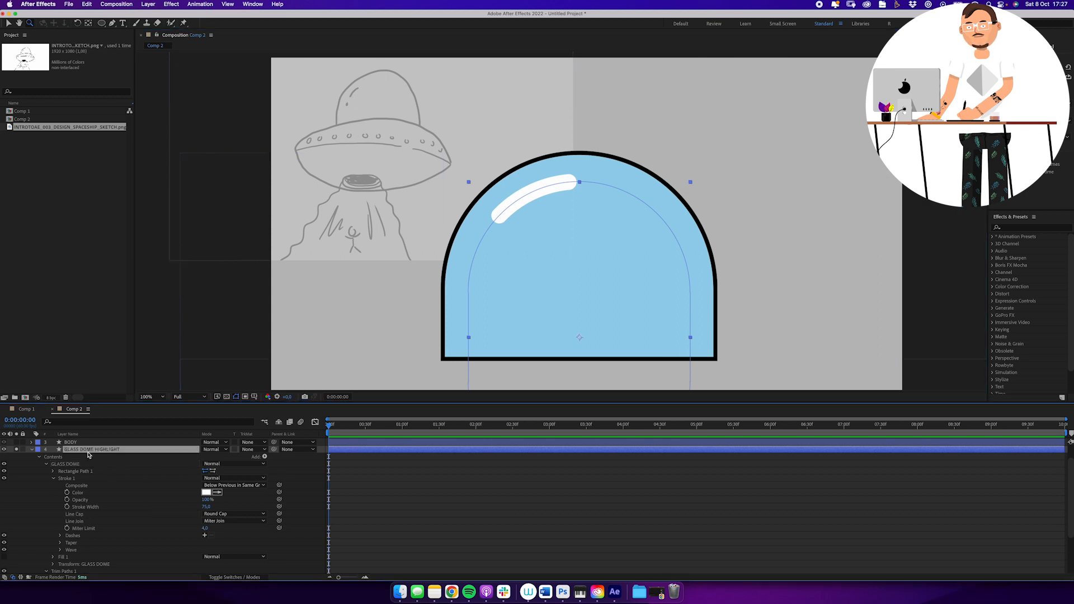
click(32, 451)
key(super+d)
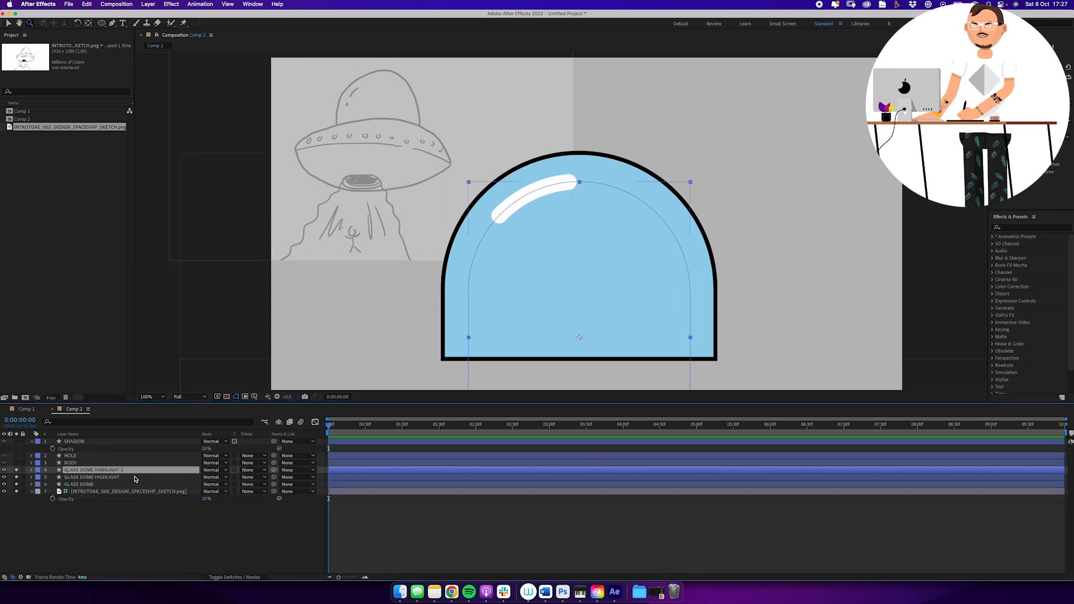
Step: Turn the duplicated highlight into a small dot below the arc with Trim Paths End 67% and Offset about 0x+357°
click(32, 470)
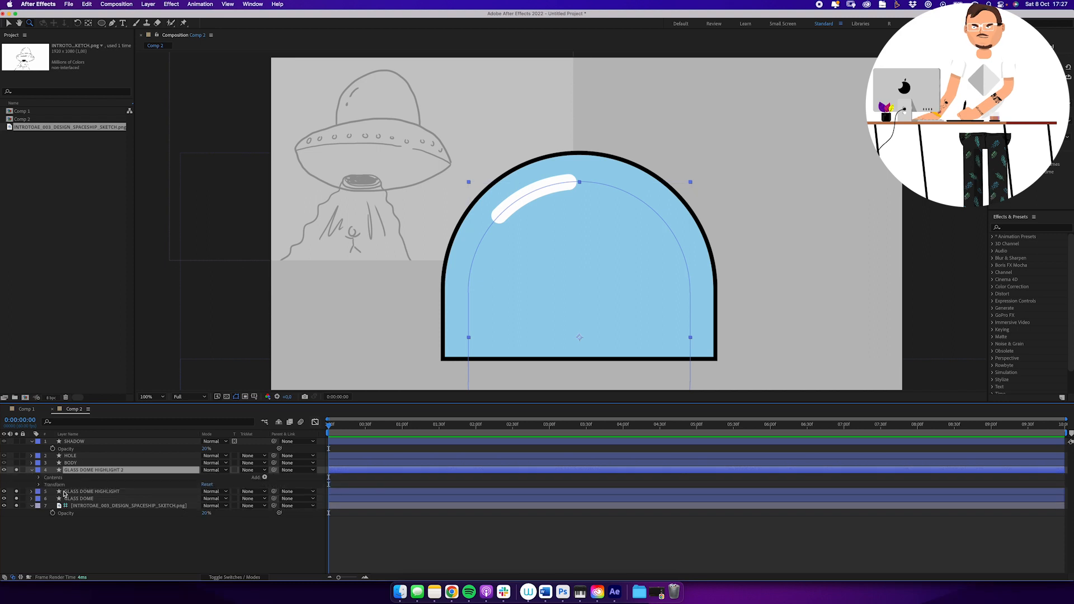
click(39, 477)
click(46, 492)
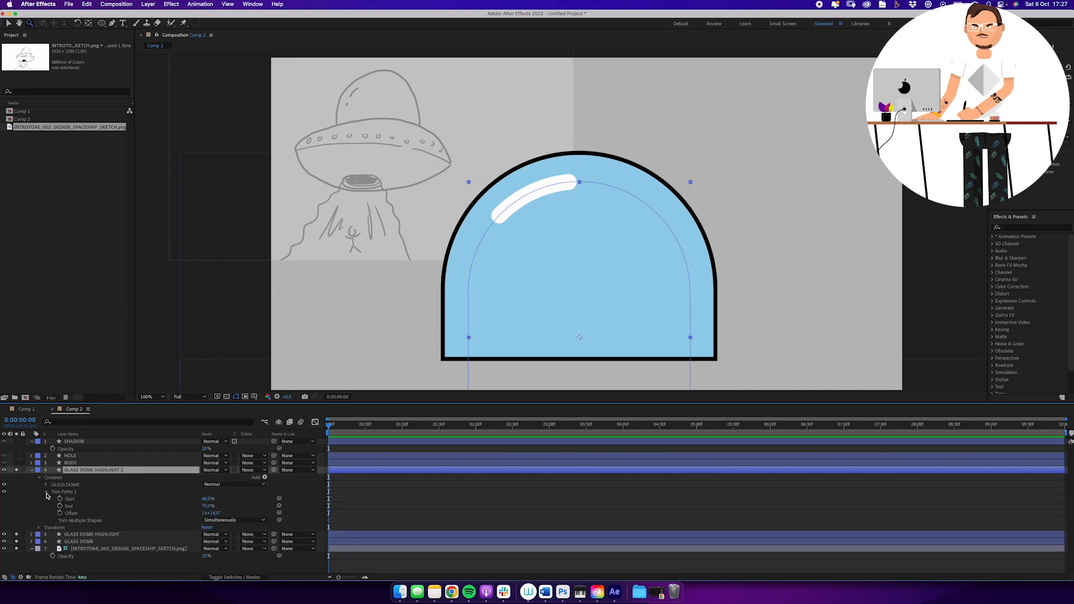
drag(464, 507, 439, 494)
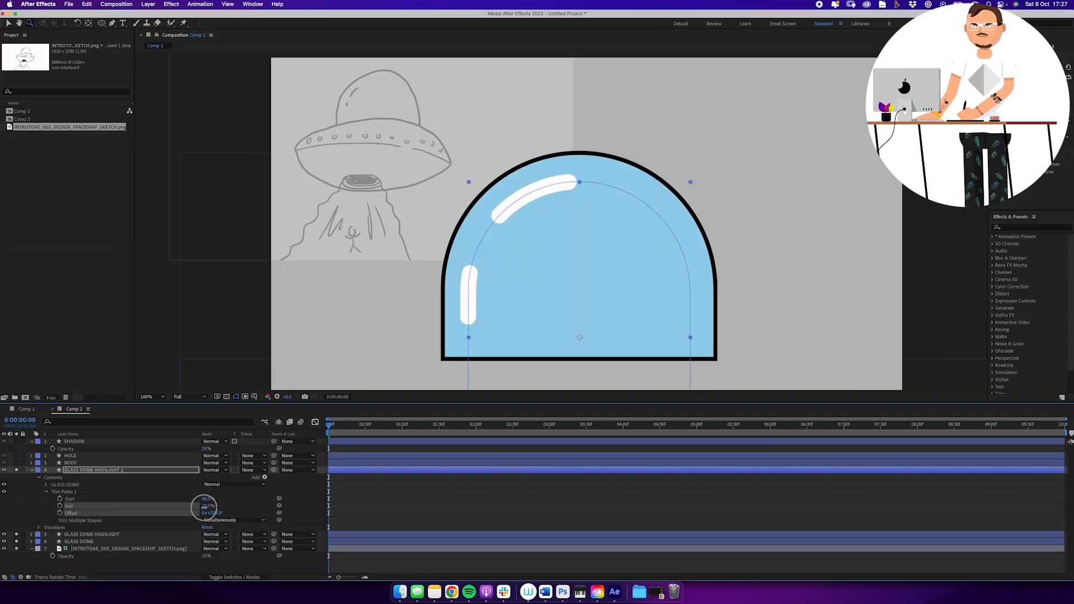
drag(205, 506, 228, 516)
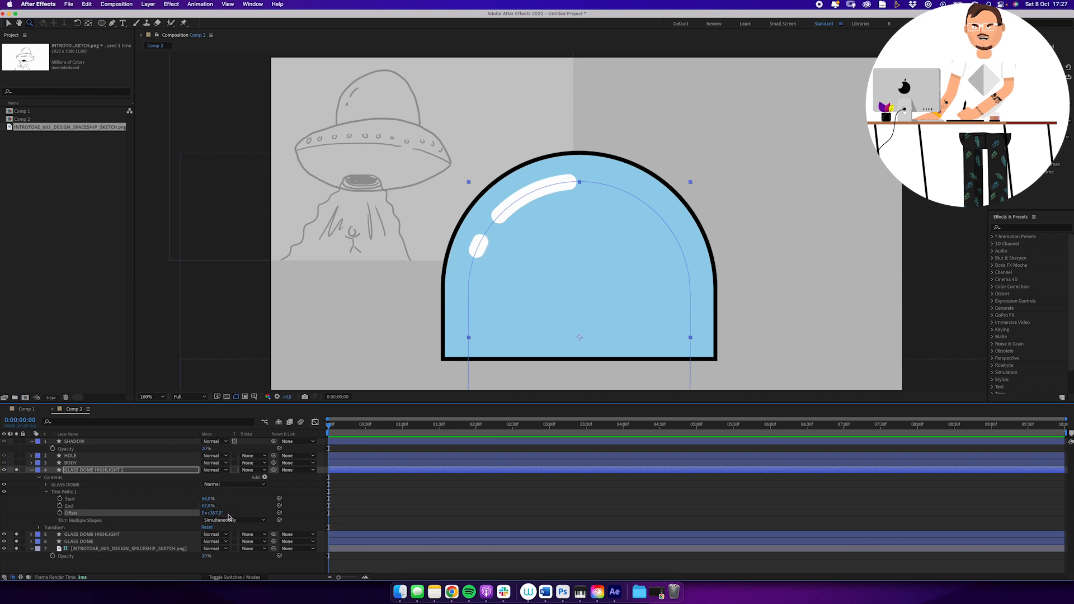
click(385, 507)
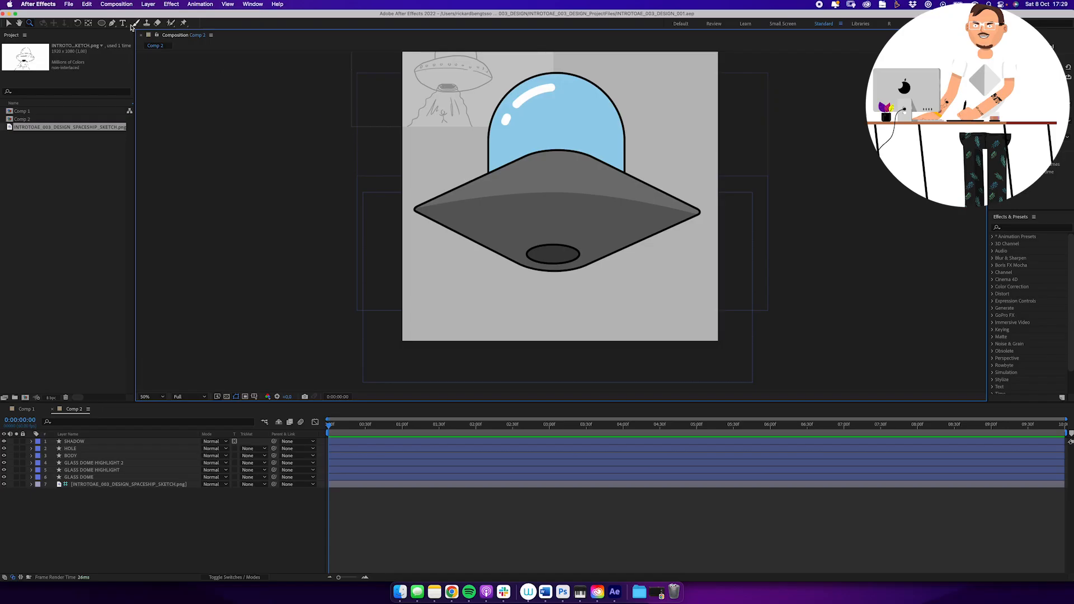
Step: Draw a closed light beam shape with the Pen tool, following the hole's upper edge and widening to below the composition
click(112, 24)
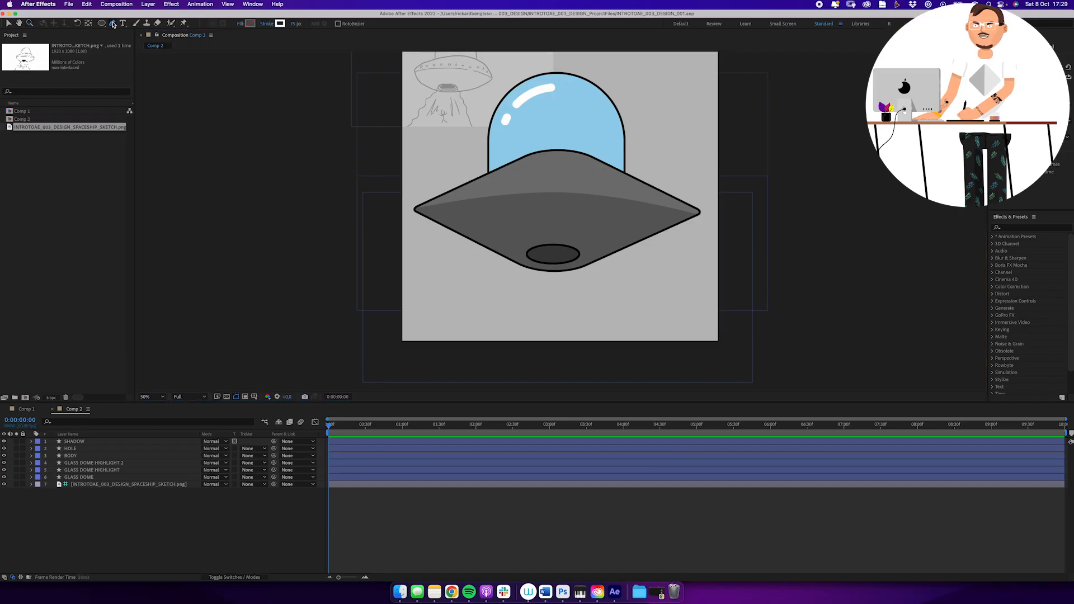
click(482, 367)
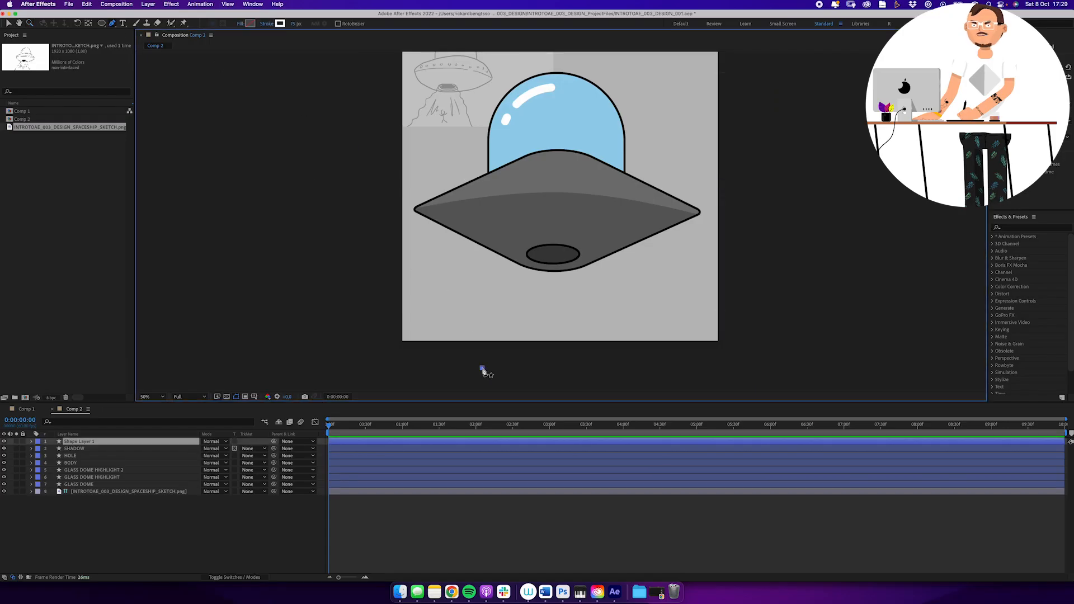
click(528, 256)
mouse_move(552, 244)
mouse_down()
mouse_move(571, 247)
mouse_move(642, 372)
mouse_up()
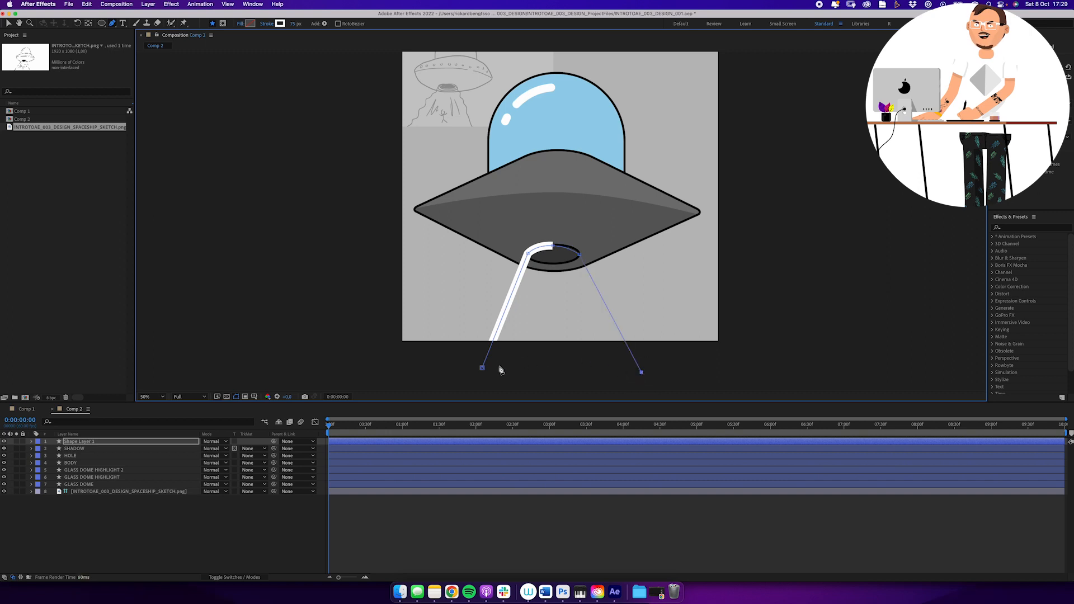
click(483, 369)
Step: Set the light beam's fill to a yellow-green, about #E6FD5F
click(250, 23)
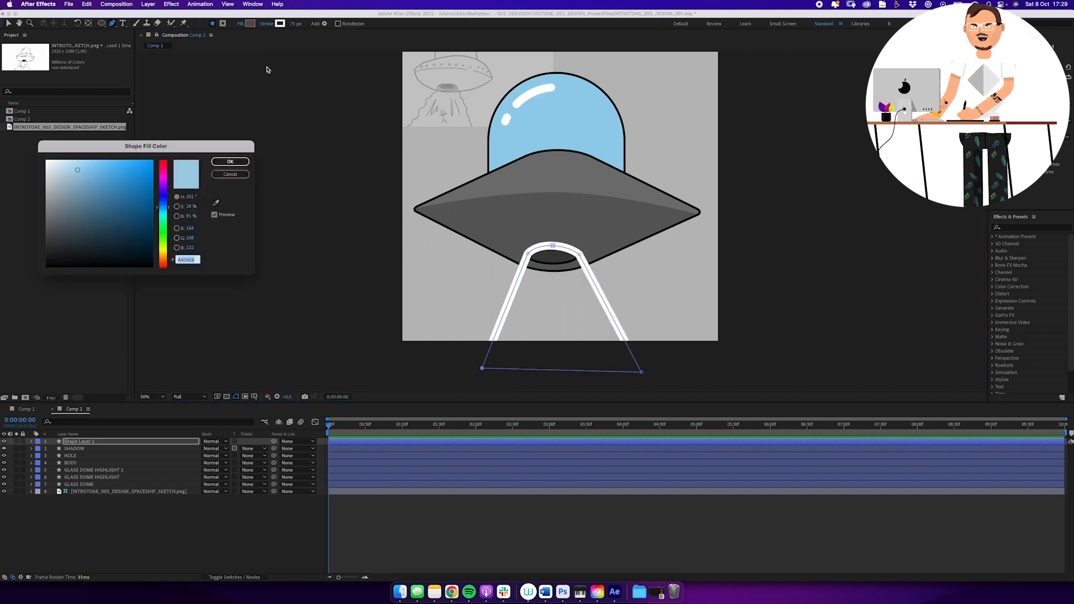
drag(164, 230, 163, 245)
drag(116, 167, 111, 161)
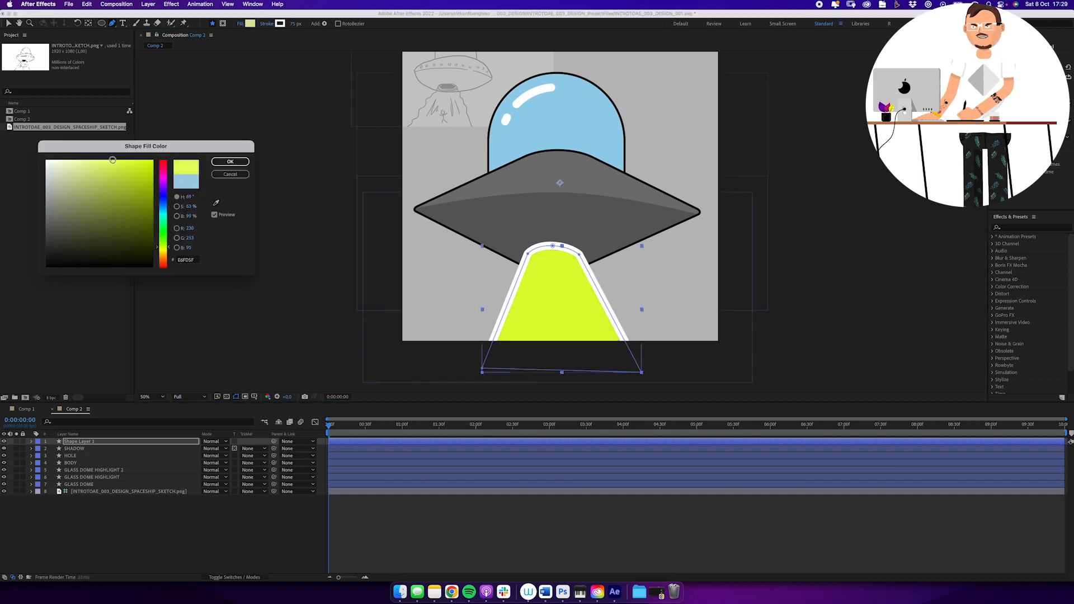
click(230, 162)
Step: Set the light beam's stroke to None and reveal its layer's Opacity property
click(268, 24)
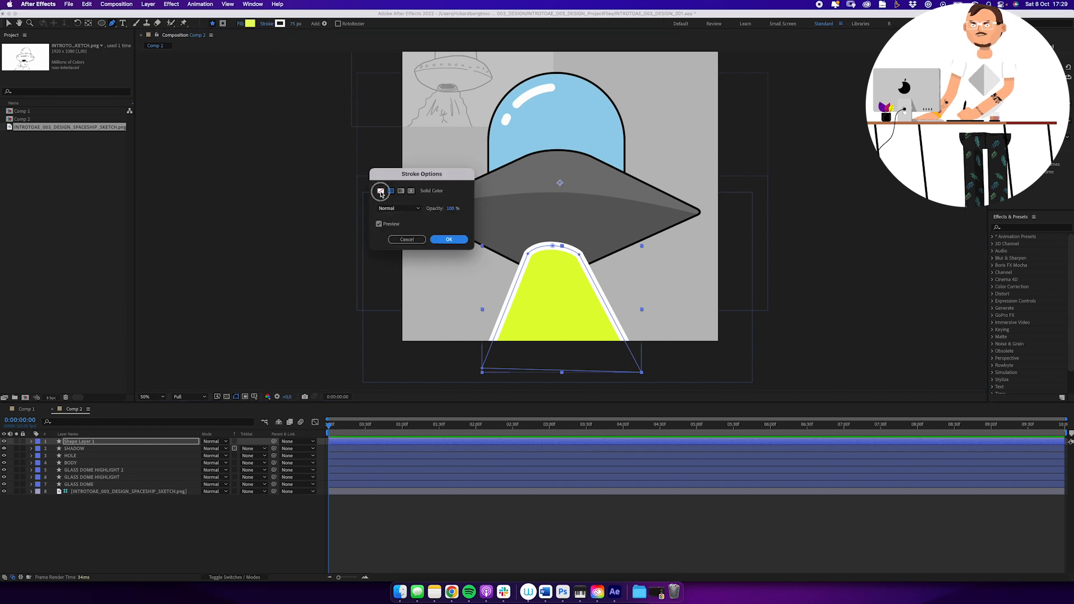
click(381, 192)
key(Return)
key(t)
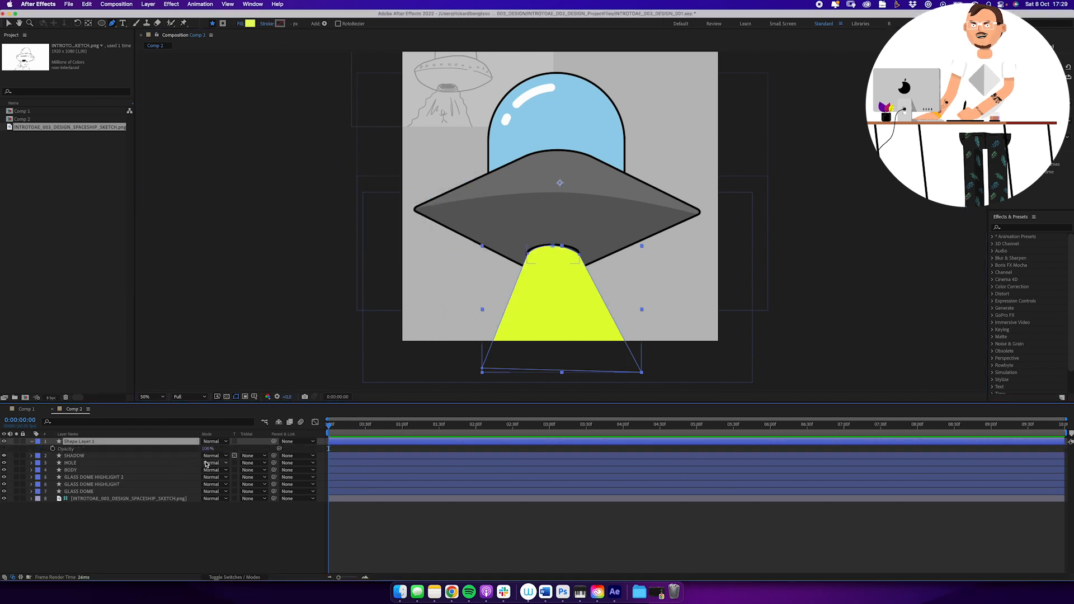
Step: Lower the light beam layer's opacity to 30% and rename the layer BEAM
drag(206, 449, 181, 455)
click(198, 531)
drag(564, 284, 574, 279)
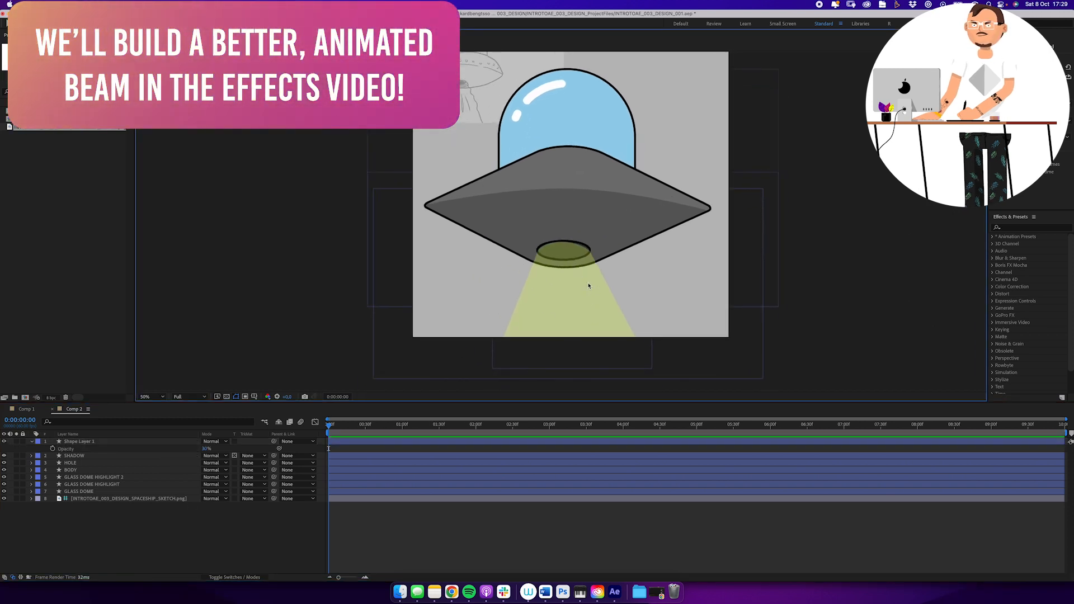
click(79, 442)
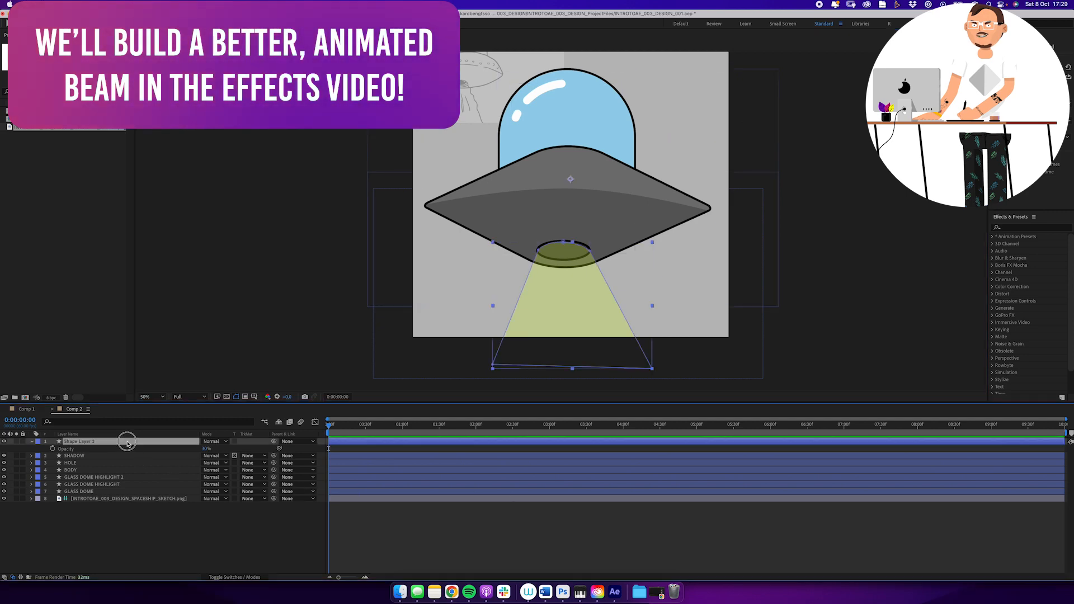
key(Return)
text(BEAM)
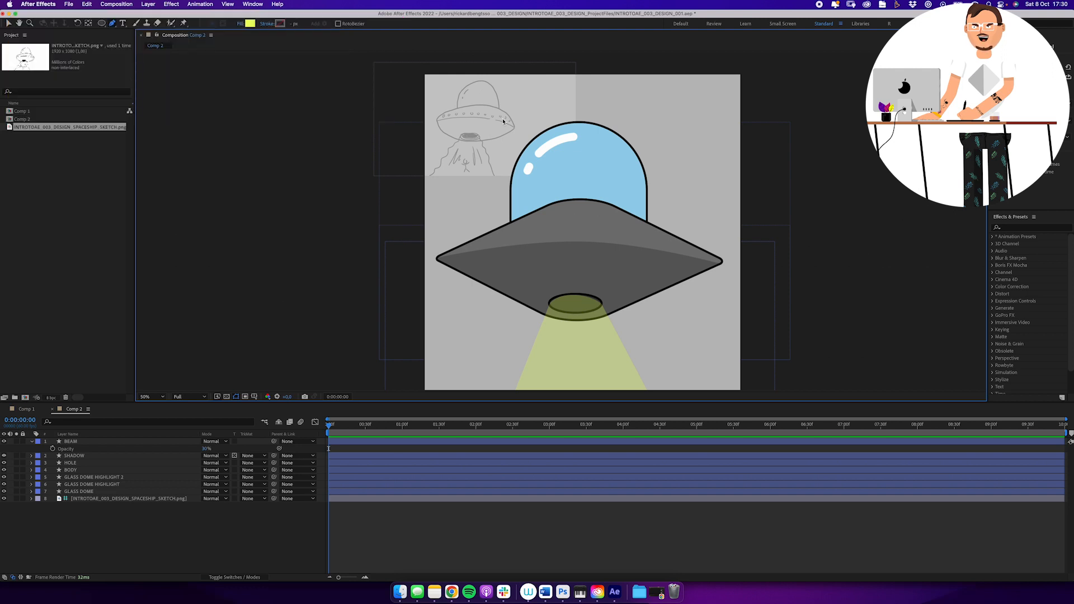
Step: Create a composition-sized rounded rectangle as a new shape layer and set its size to 100 x 100
drag(103, 26, 113, 34)
double_click(102, 24)
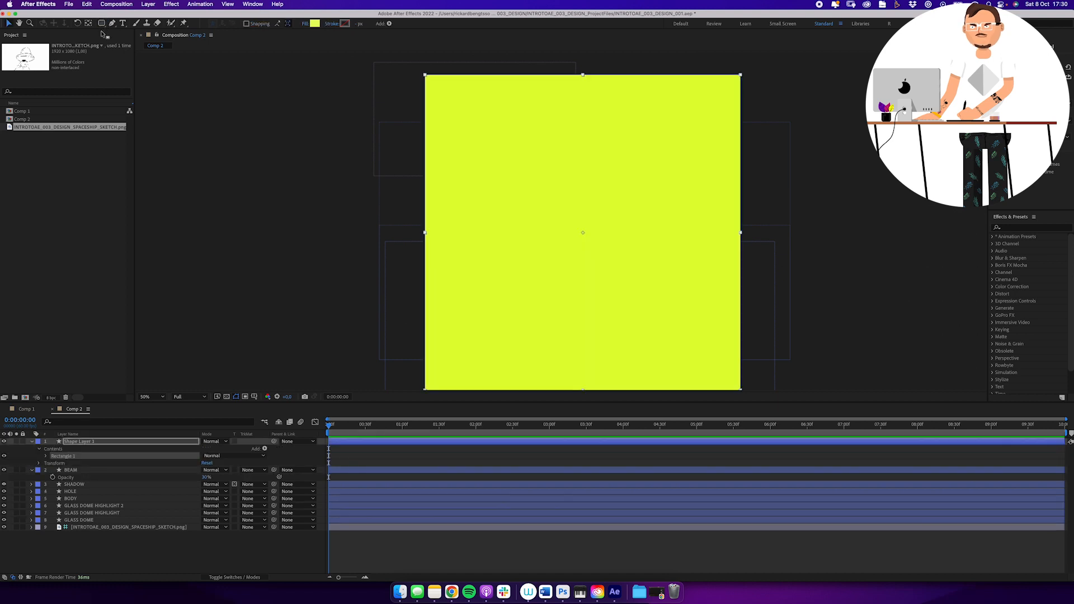
alt+click(46, 456)
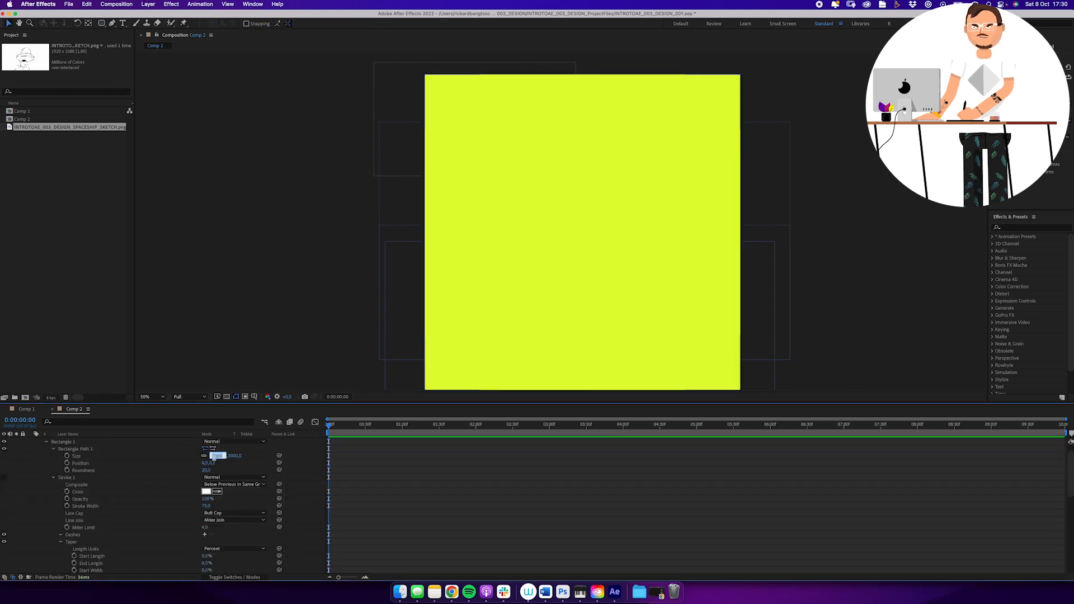
key(Return)
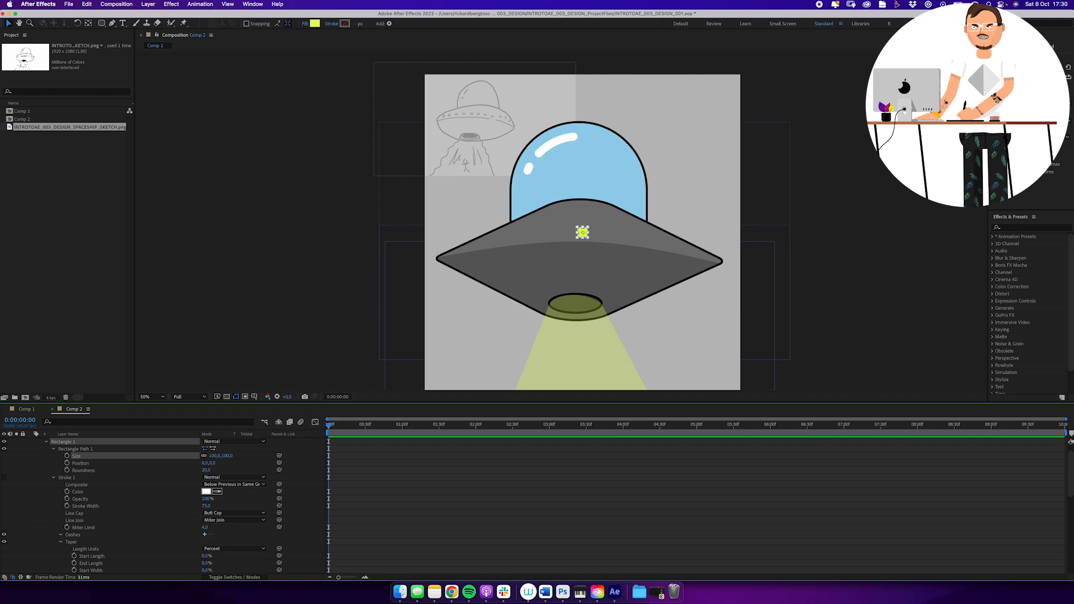
Step: Move the small yellow-green square onto the upper edge of the ship's body near its left tip
click(576, 240)
drag(576, 240, 626, 240)
scroll(90, 507, up, 1)
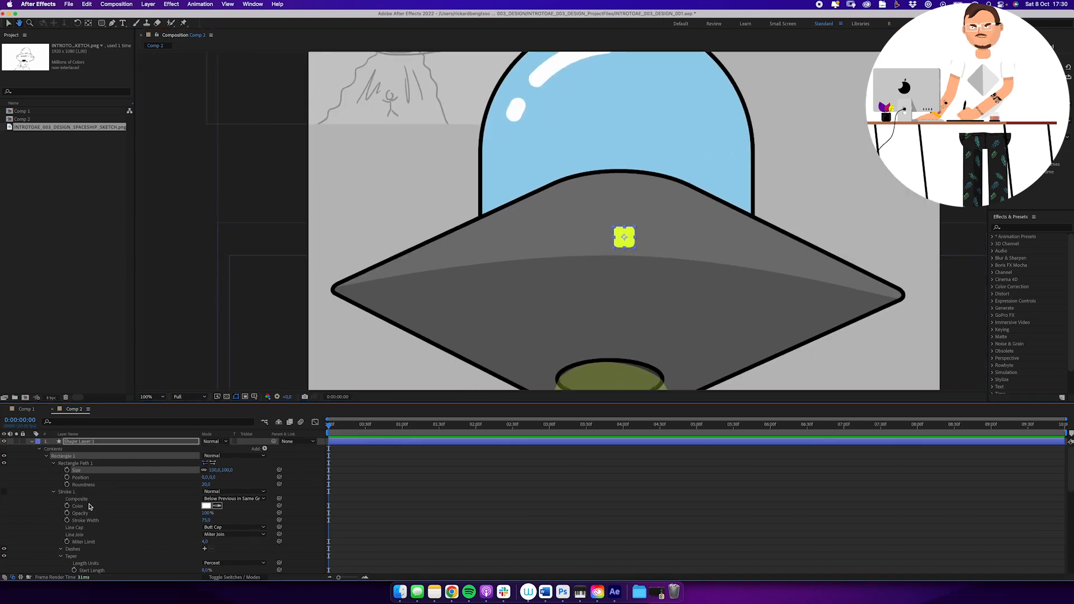
click(101, 449)
click(109, 441)
key(v)
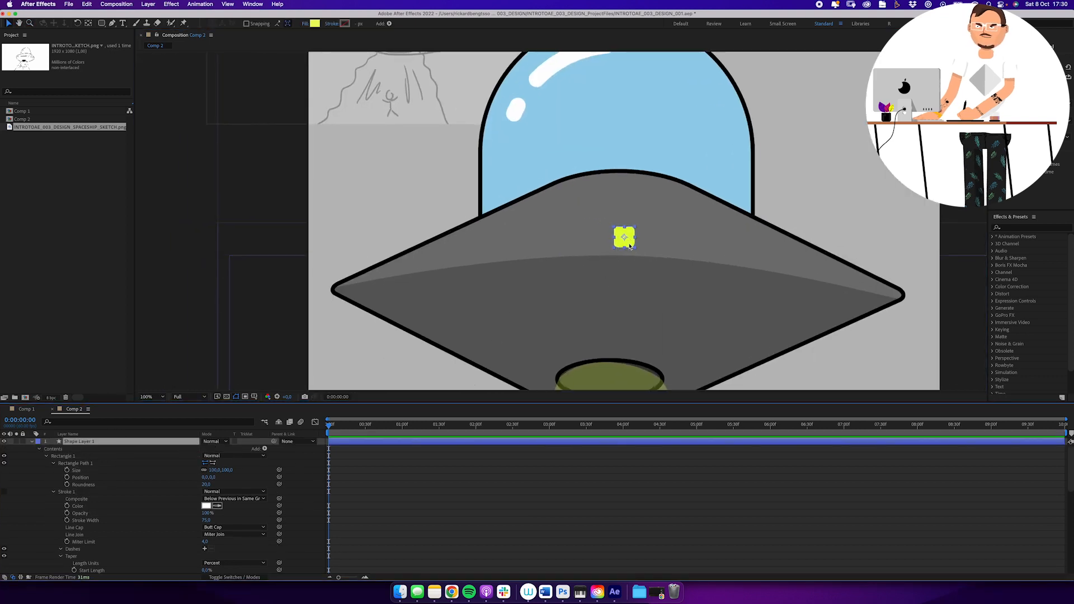
drag(624, 242, 381, 279)
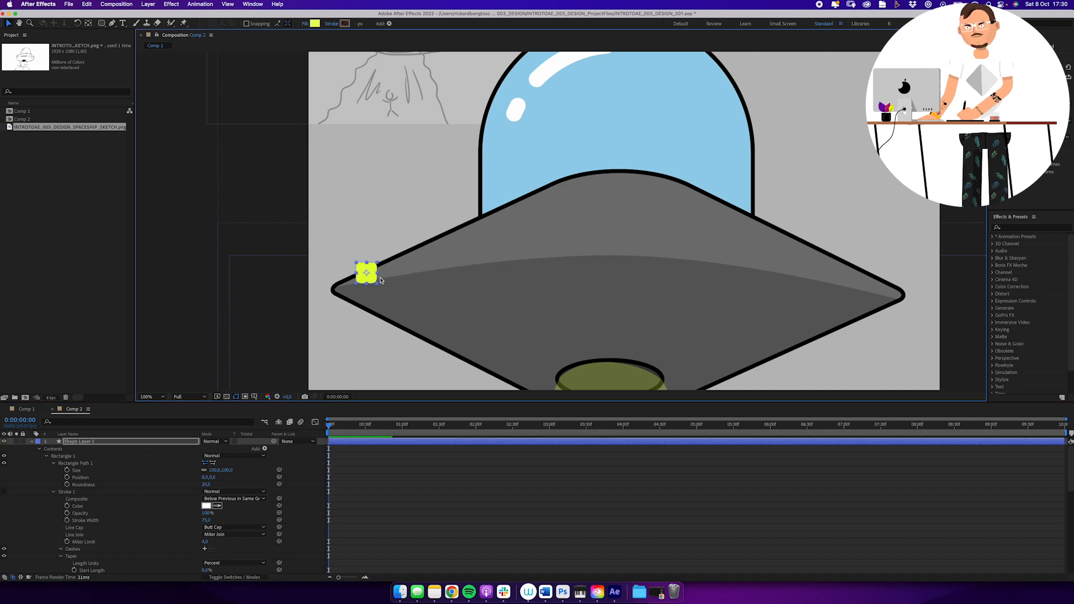
Step: Give the small square a black stroke 20 px wide
click(345, 23)
drag(146, 221, 167, 269)
key(Return)
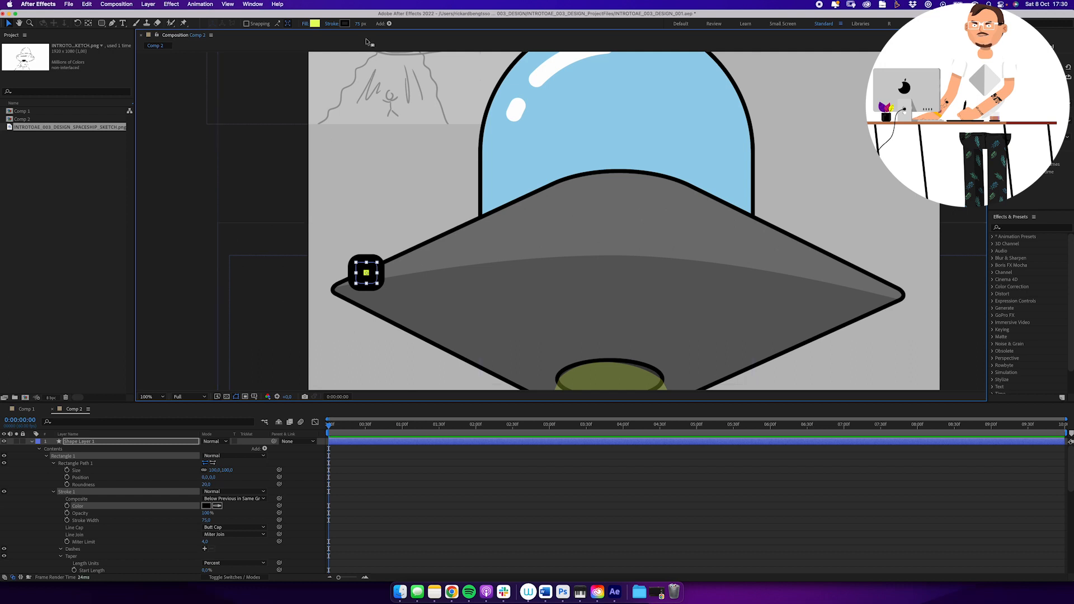
text(20)
key(Return)
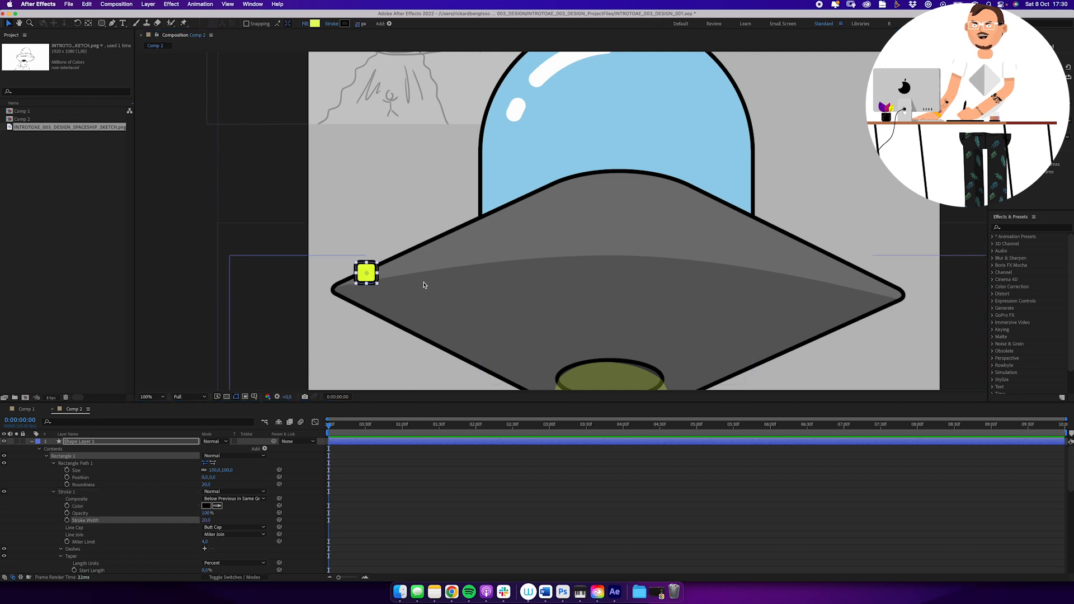
Step: Turn the square into a small circle with Roundness 122 and Size 50 x 50
click(208, 484)
text(122)
key(Return)
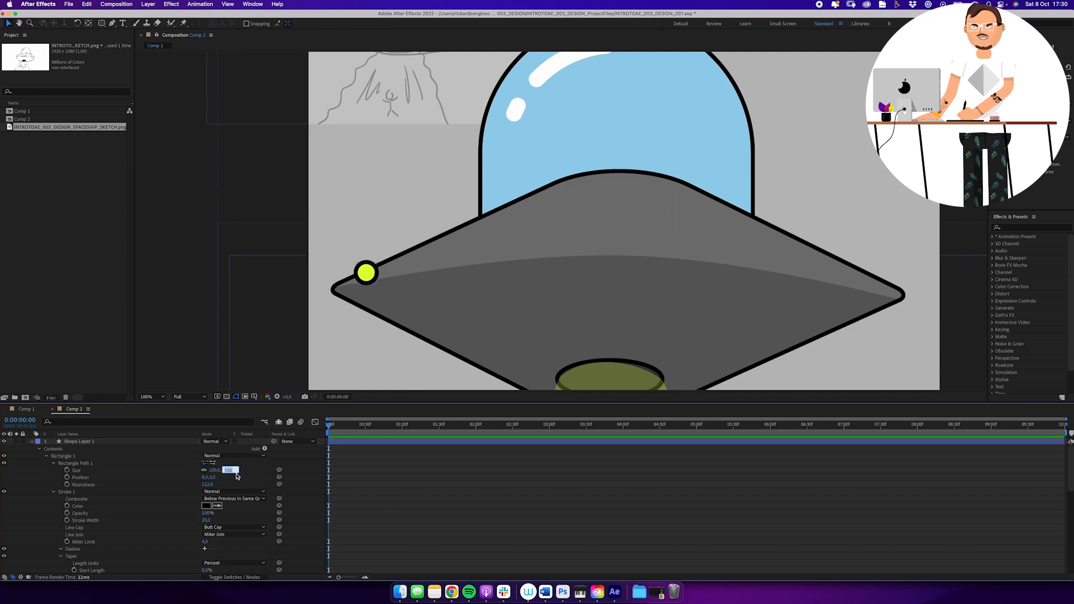
text(50,)
key(Return)
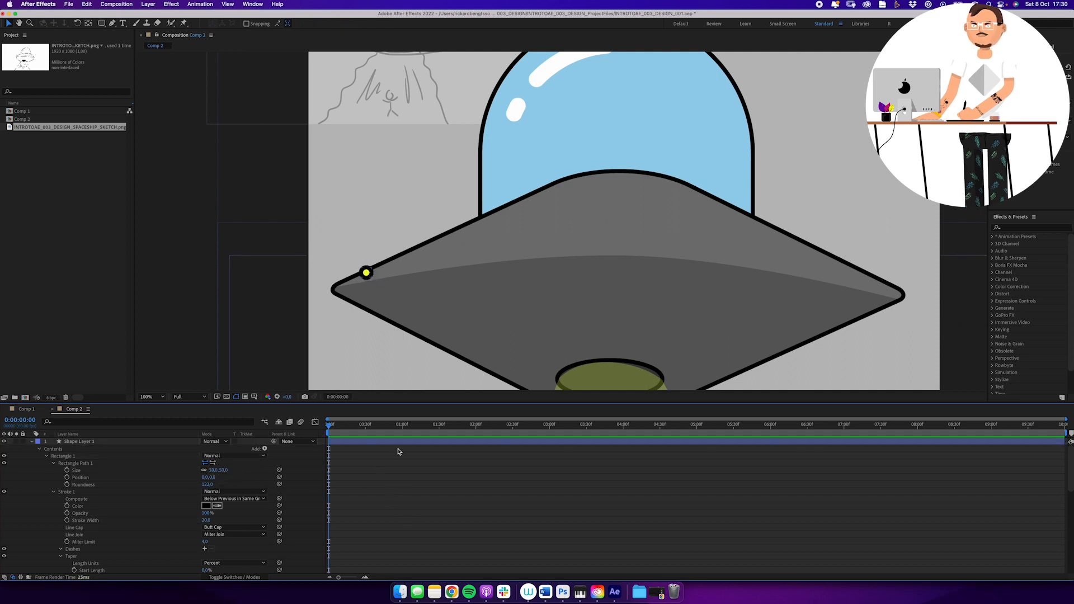
Step: Set the small circle's stroke width to 10 px and nudge the circle slightly right and down inside the body
click(98, 437)
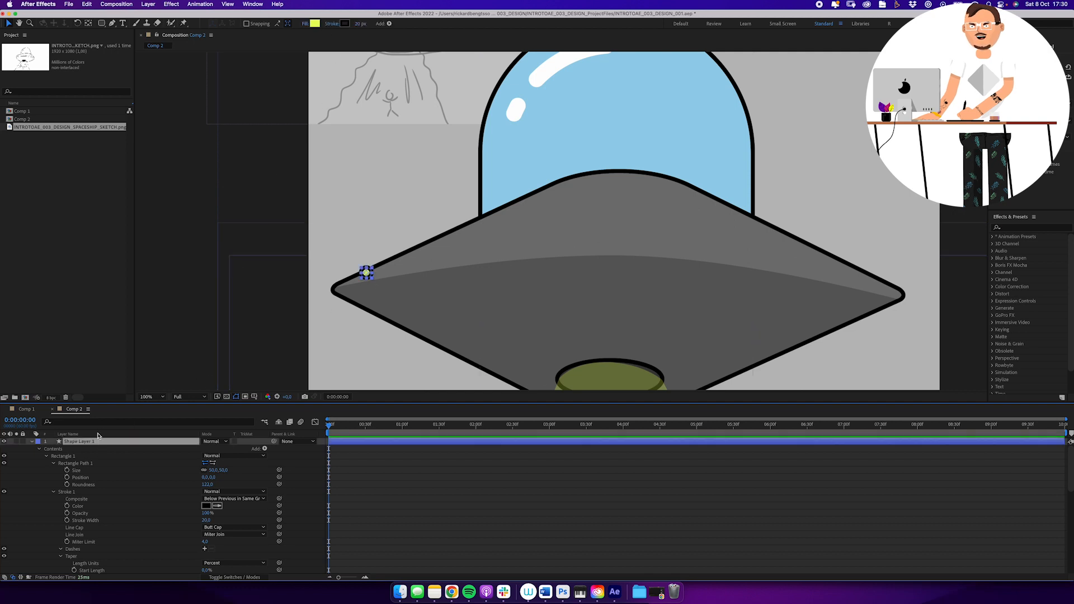
click(358, 24)
text(10)
key(Return)
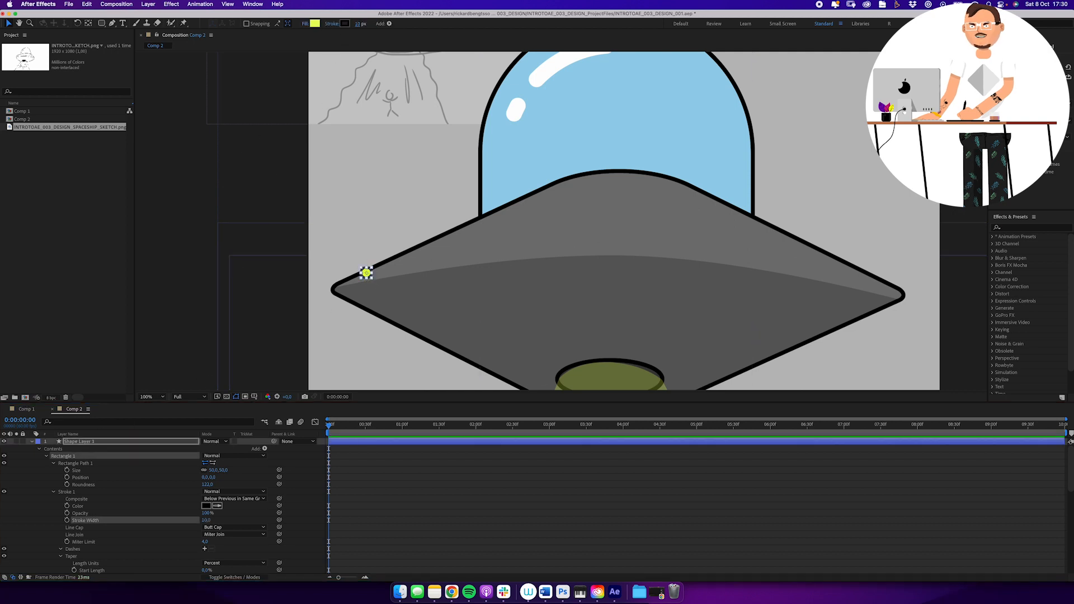
click(378, 510)
click(366, 272)
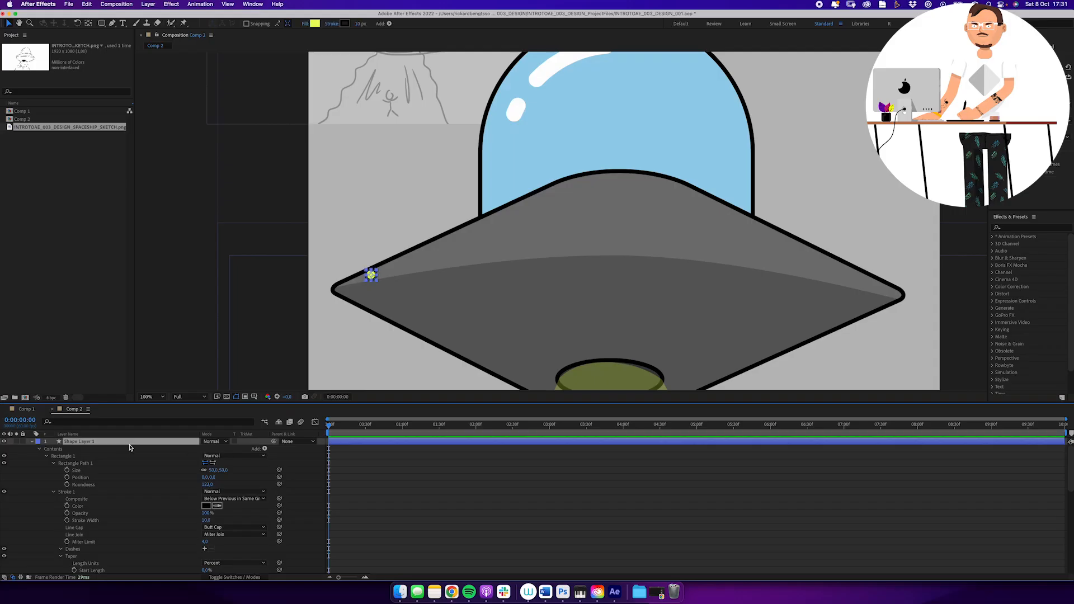
Step: Rename the small circle's shape layer LIGHTS
key(Return)
text(LiGHT)
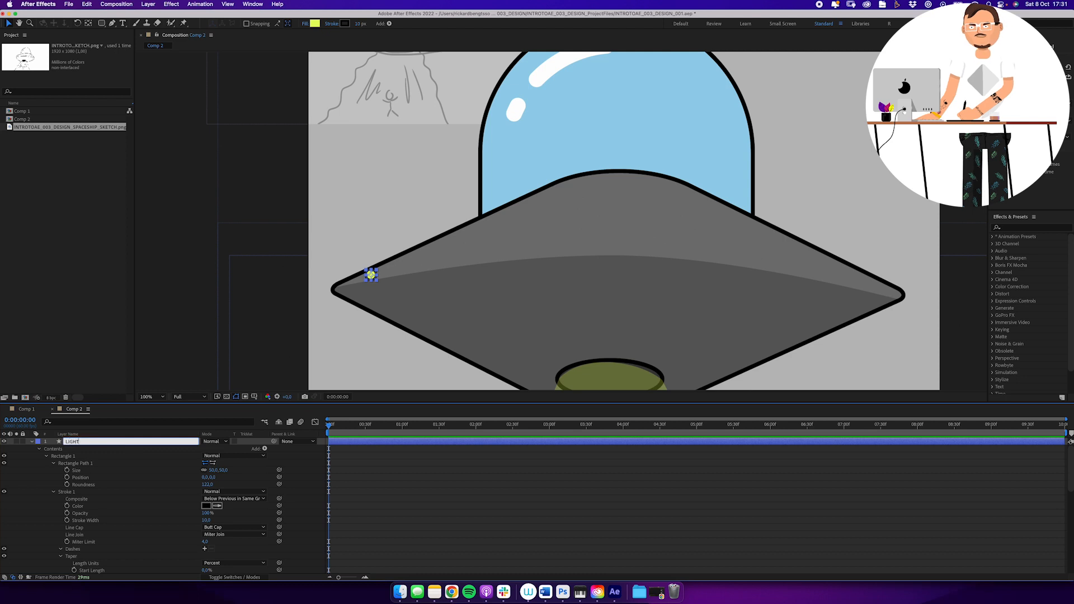
text(S)
key(Return)
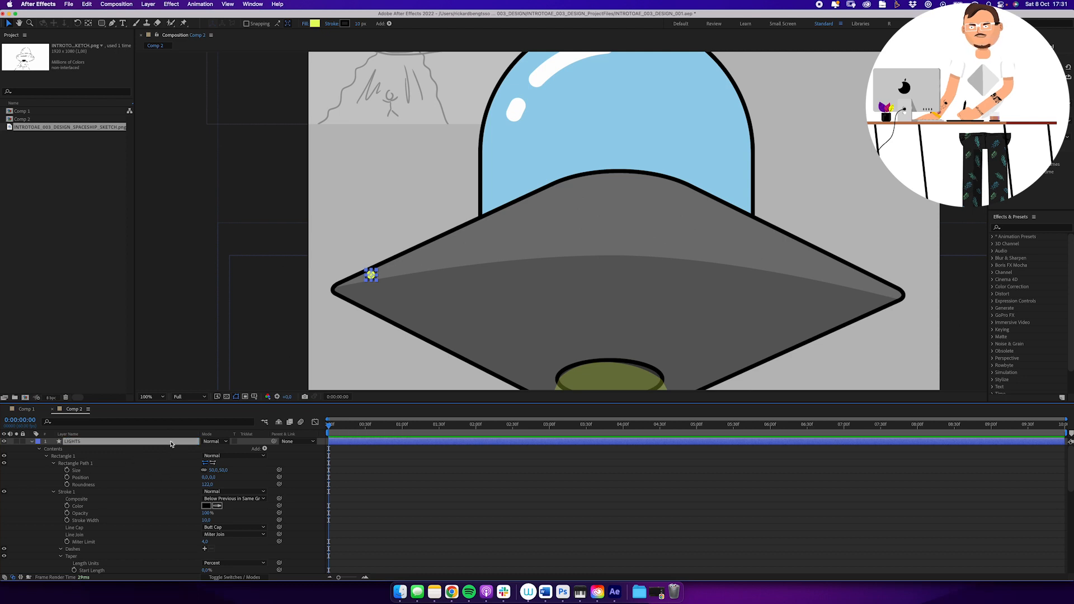
Step: Add a Repeater to the LIGHTS layer and reveal the Repeater's settings
click(265, 449)
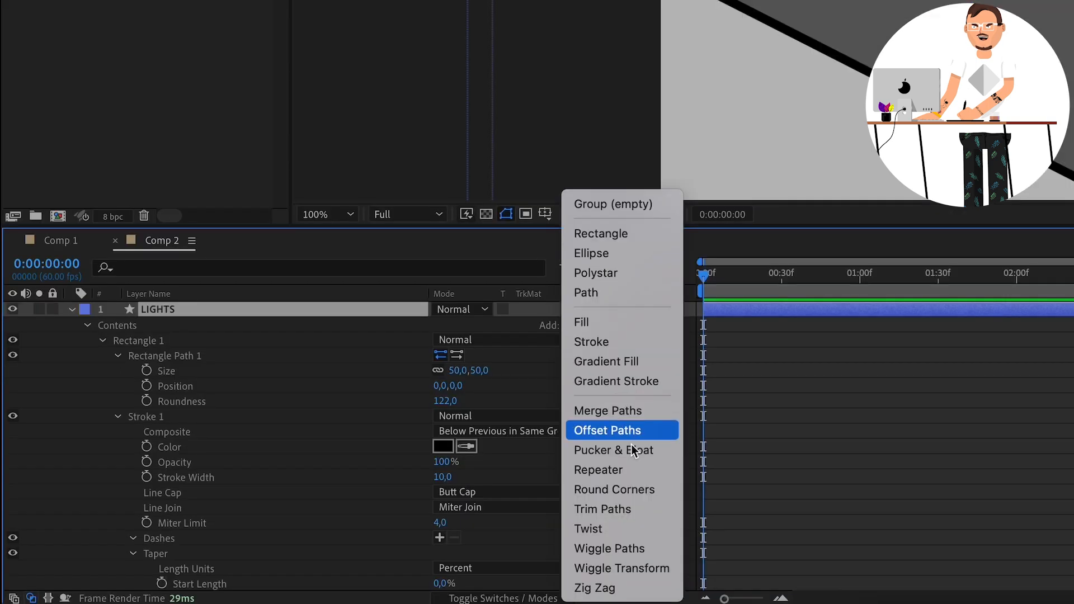
click(658, 473)
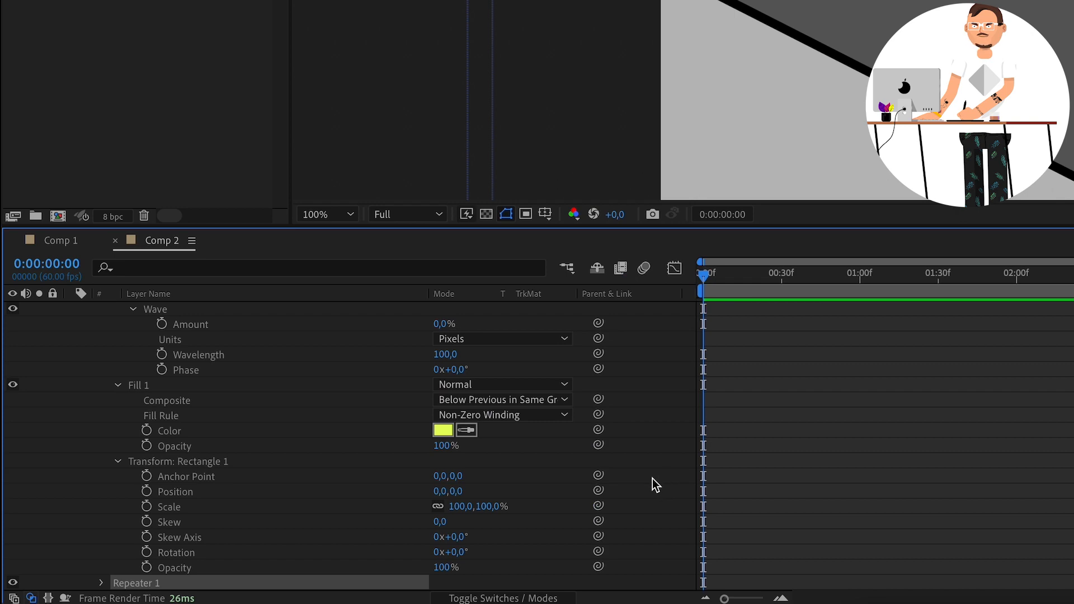
scroll(617, 519, down, 5)
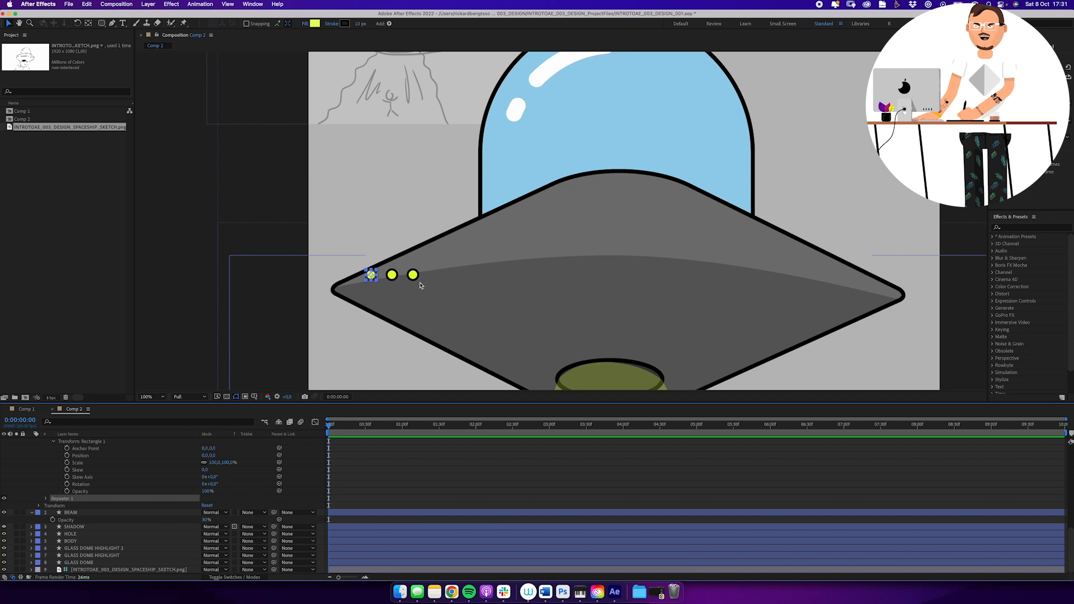
click(46, 499)
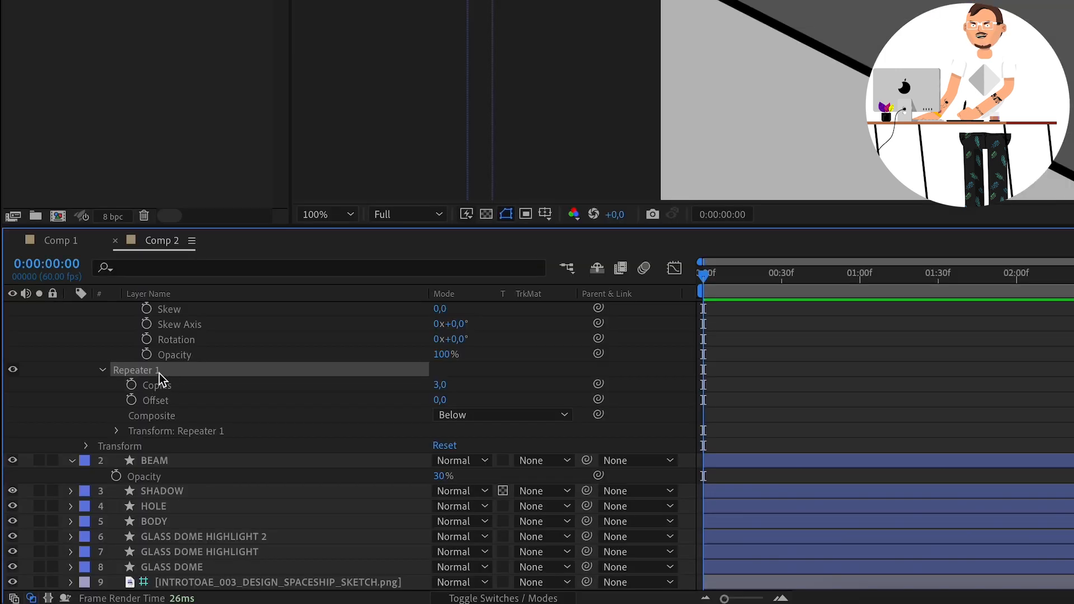
Step: Increase the Repeater's Copies to 15, 20 and finally 30 to form a row of lights
click(165, 386)
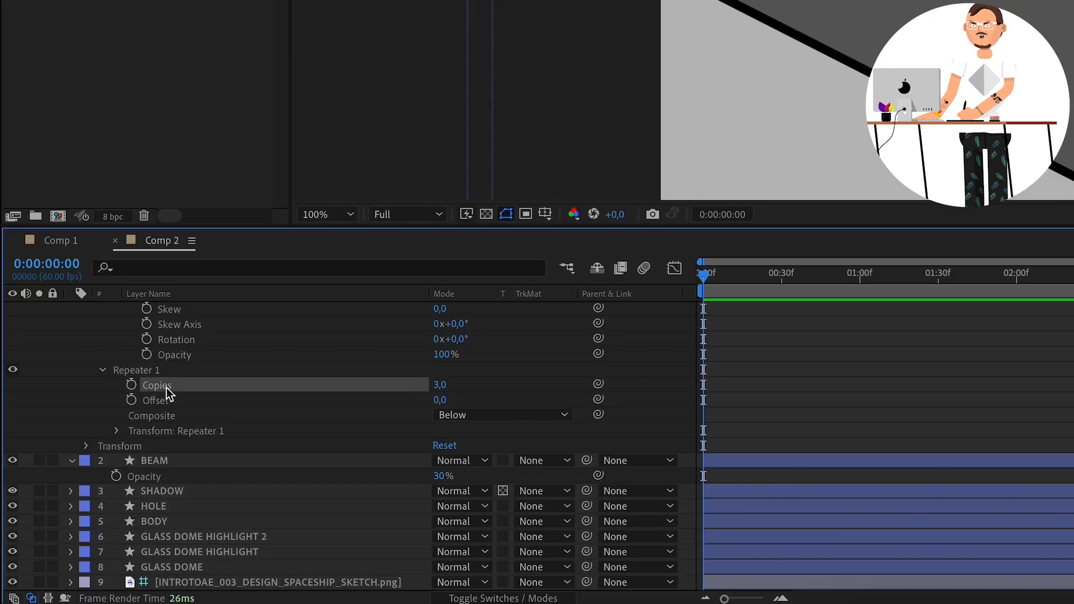
click(441, 385)
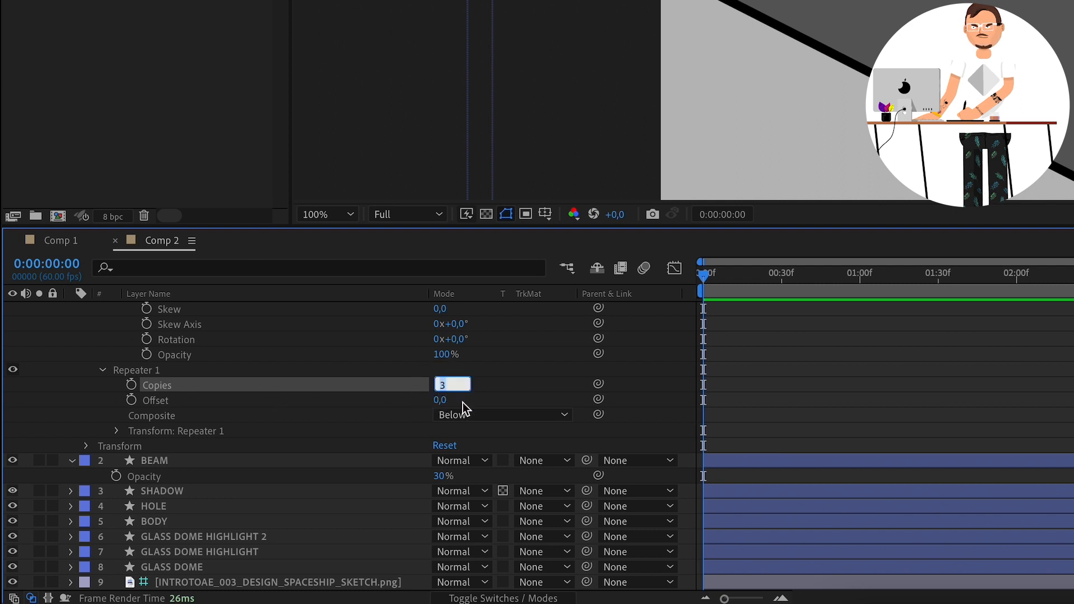
text(15)
key(Return)
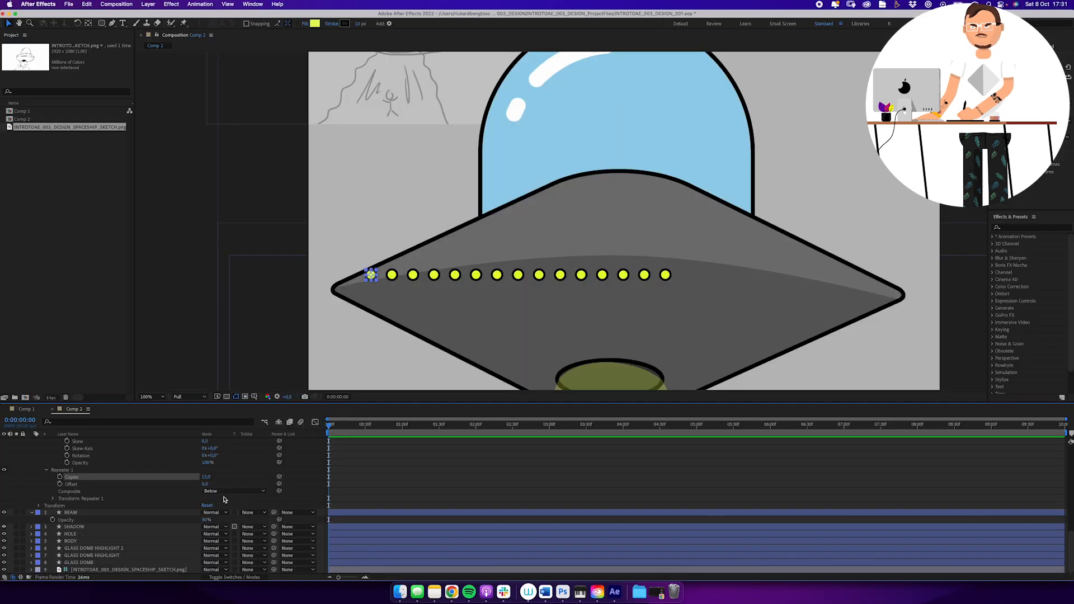
click(455, 385)
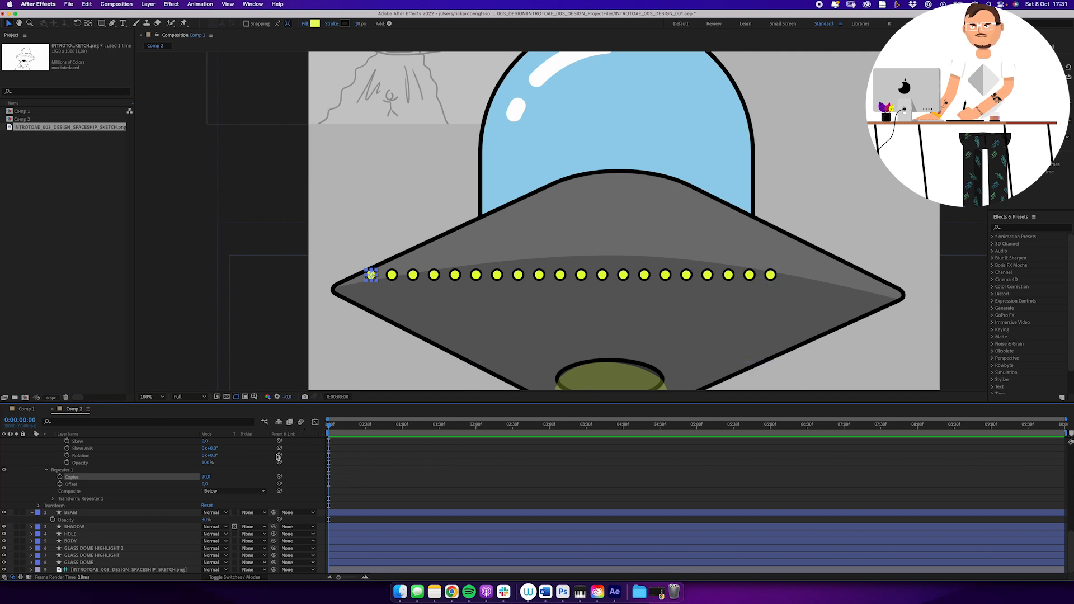
text(30)
key(Return)
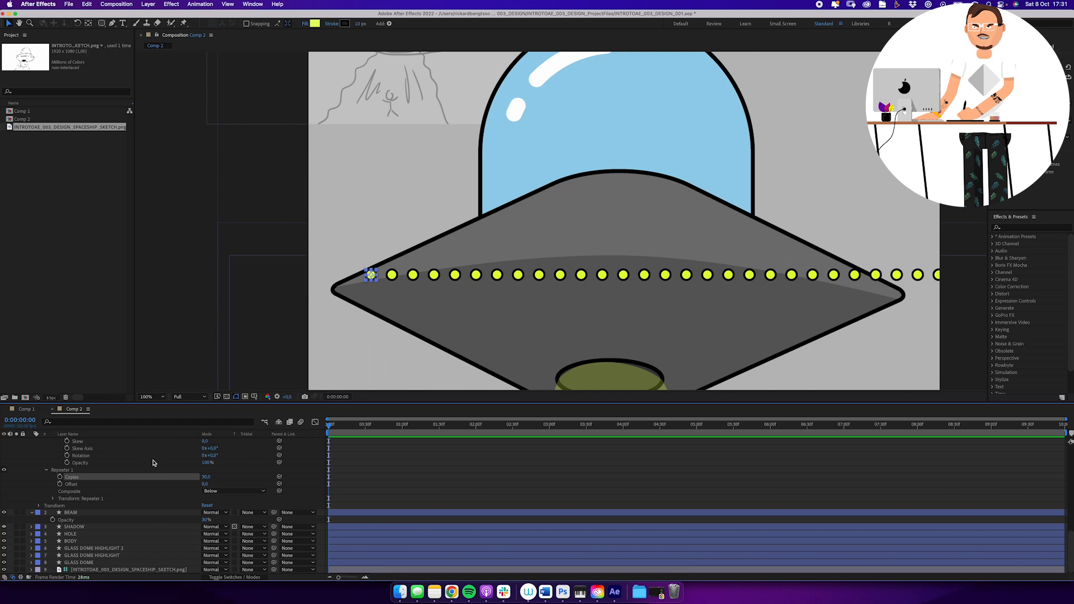
Step: Shift the row of lights slightly toward the body's left tip and reveal the Repeater's own transform properties
scroll(129, 464, up, 10)
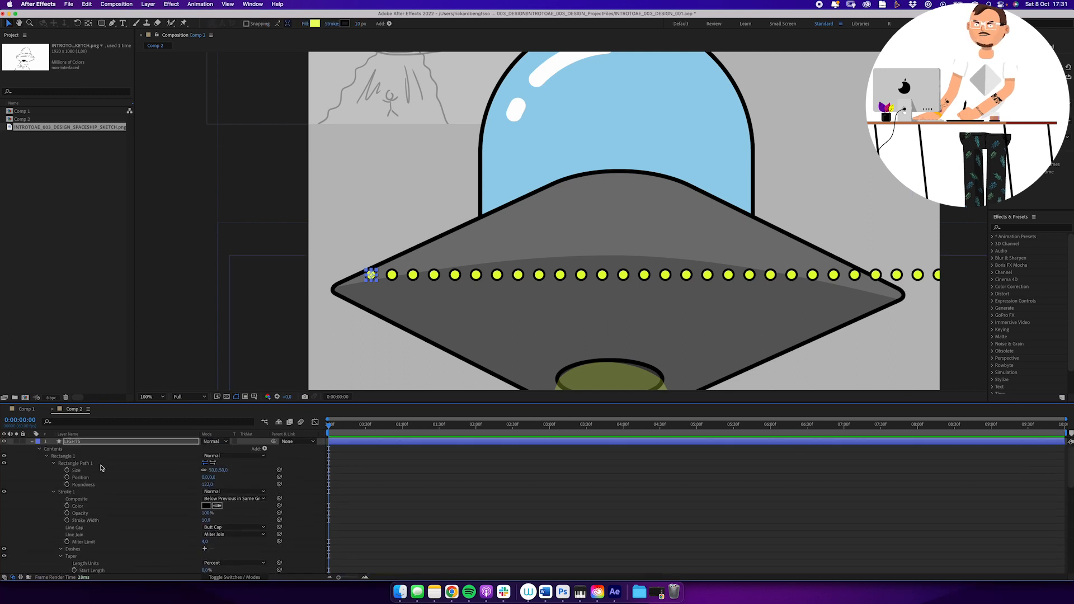
mouse_move(371, 274)
mouse_down()
mouse_move(321, 281)
mouse_move(362, 286)
mouse_up()
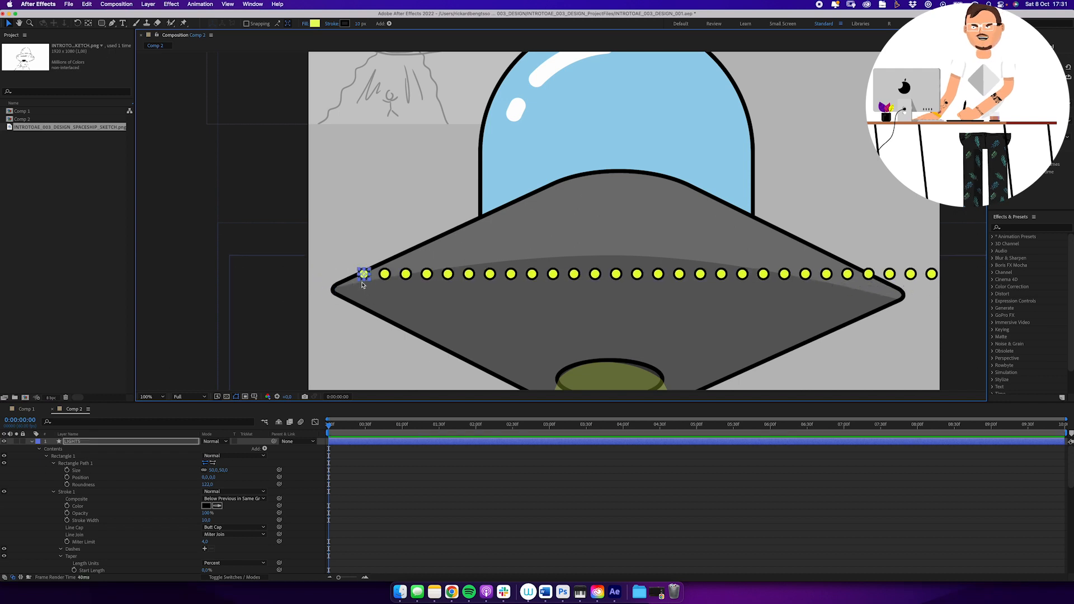
scroll(129, 482, down, 12)
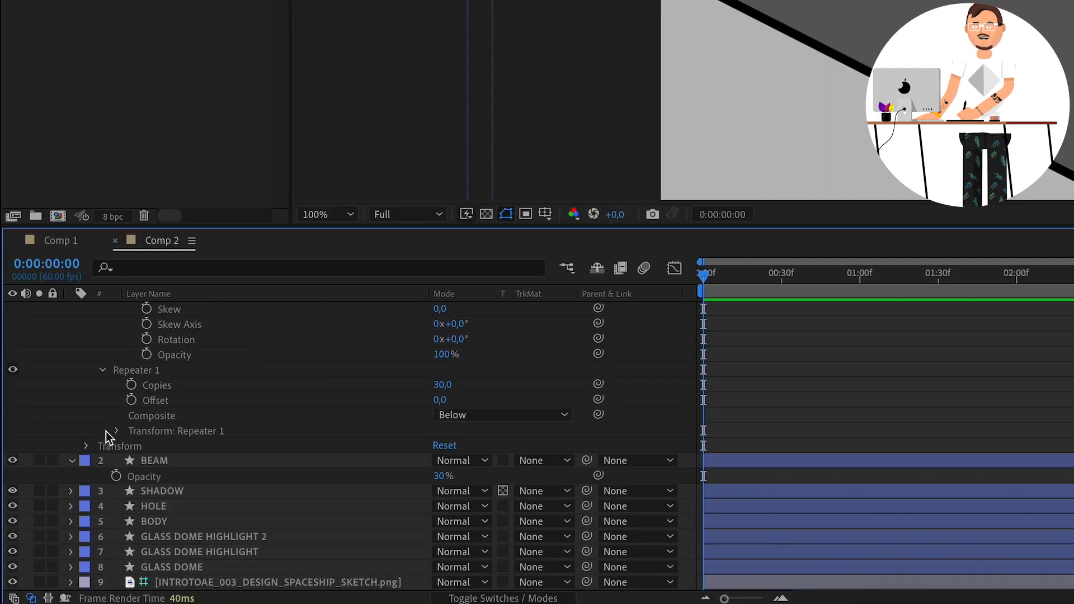
click(87, 446)
click(117, 431)
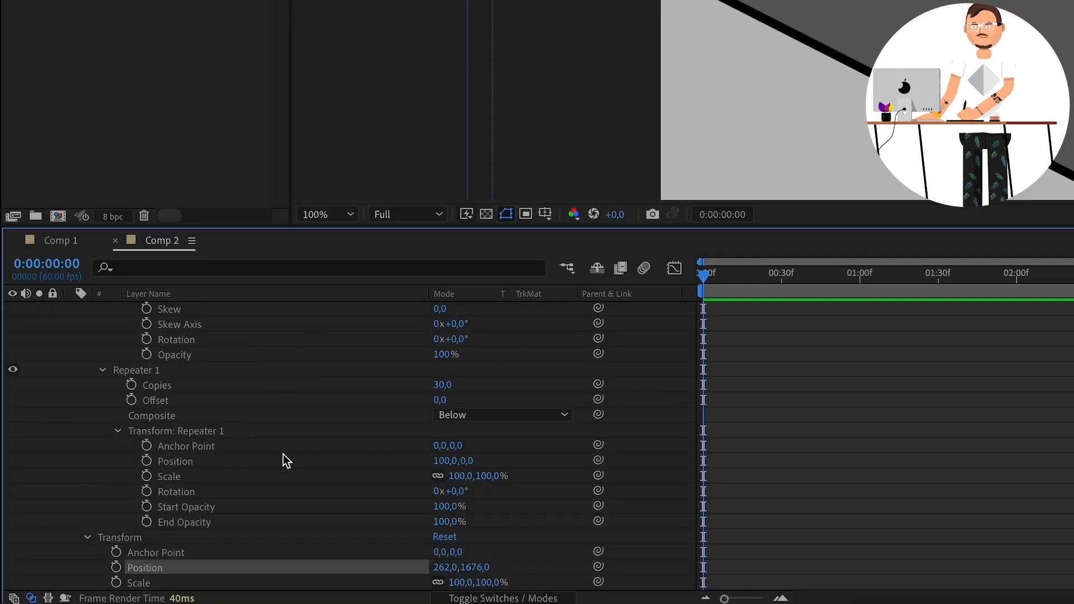
click(155, 432)
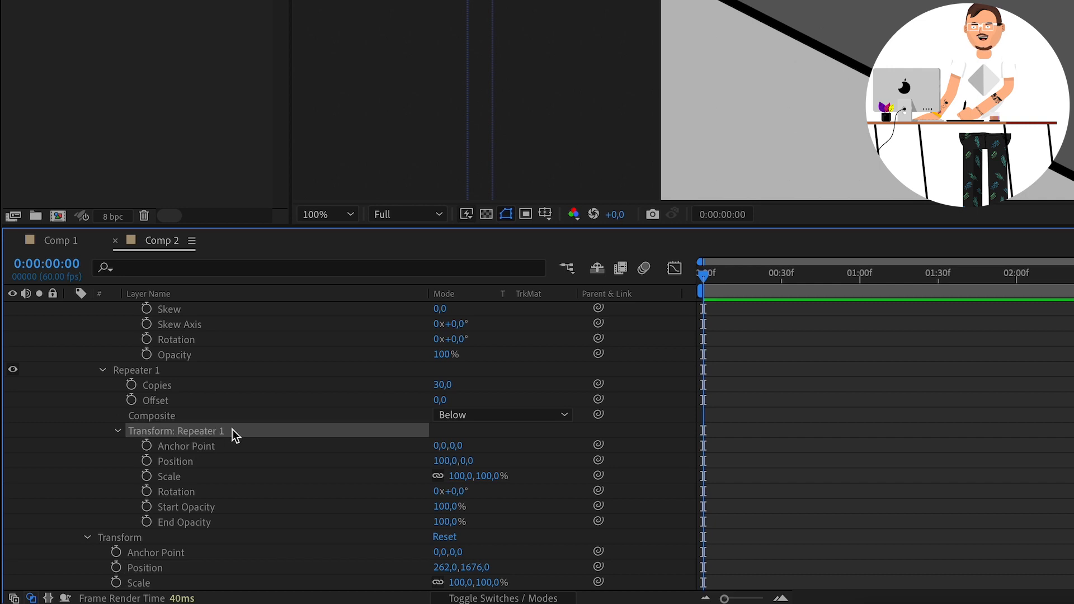
Step: Try tighter spacing and a vertical offset with the Repeater's Position, undo changes, and reset the vertical value to 0
click(448, 461)
mouse_move(448, 461)
mouse_down()
mouse_move(516, 453)
mouse_move(438, 469)
mouse_up()
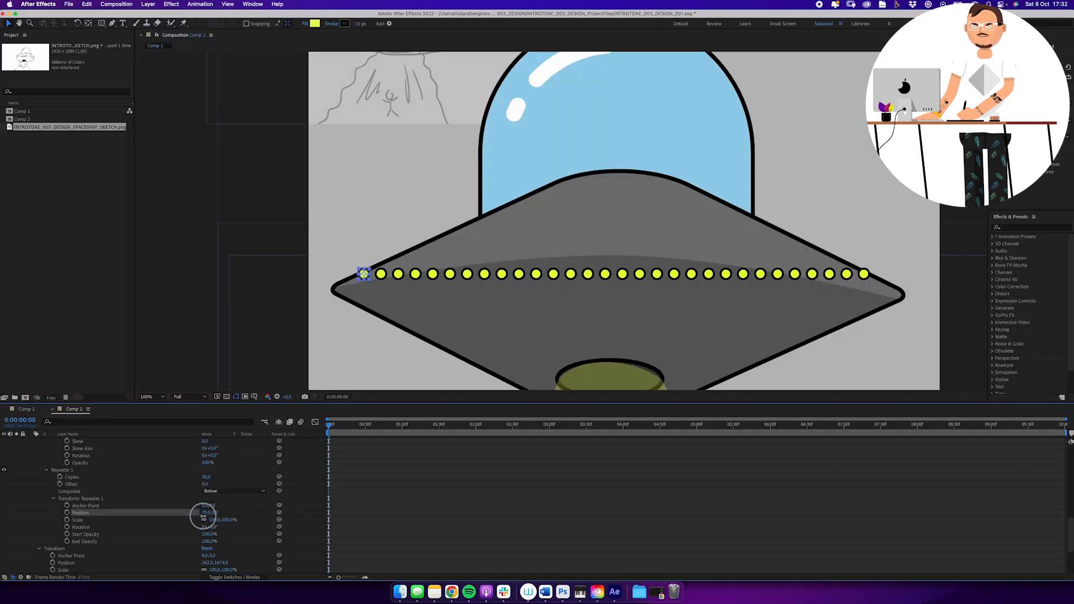
drag(203, 516, 205, 538)
key(super+z)
key(super+z)
key(ctrl+z)
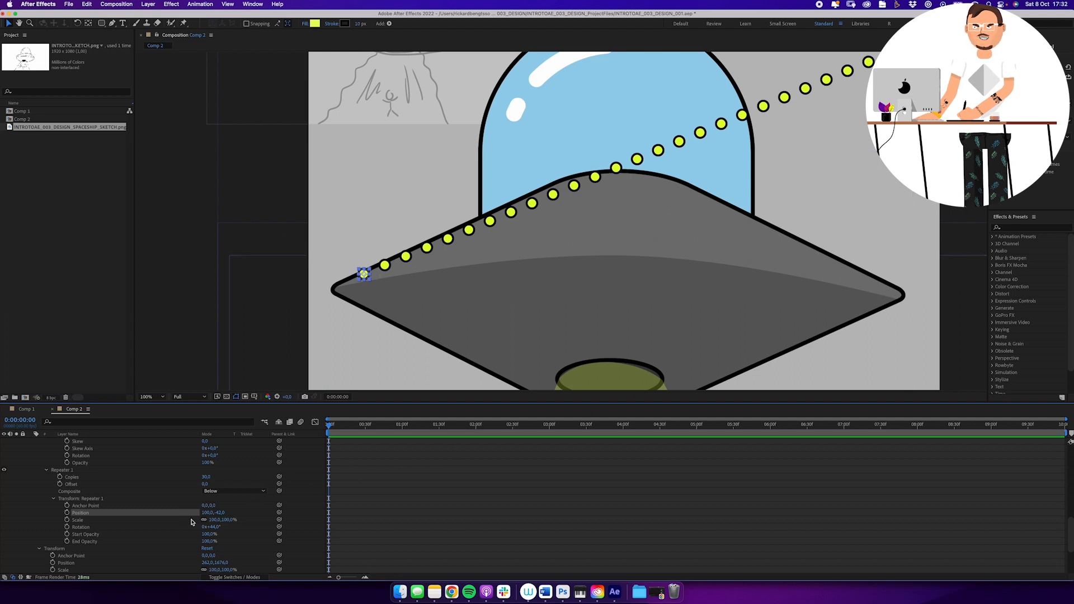
click(223, 512)
text(0)
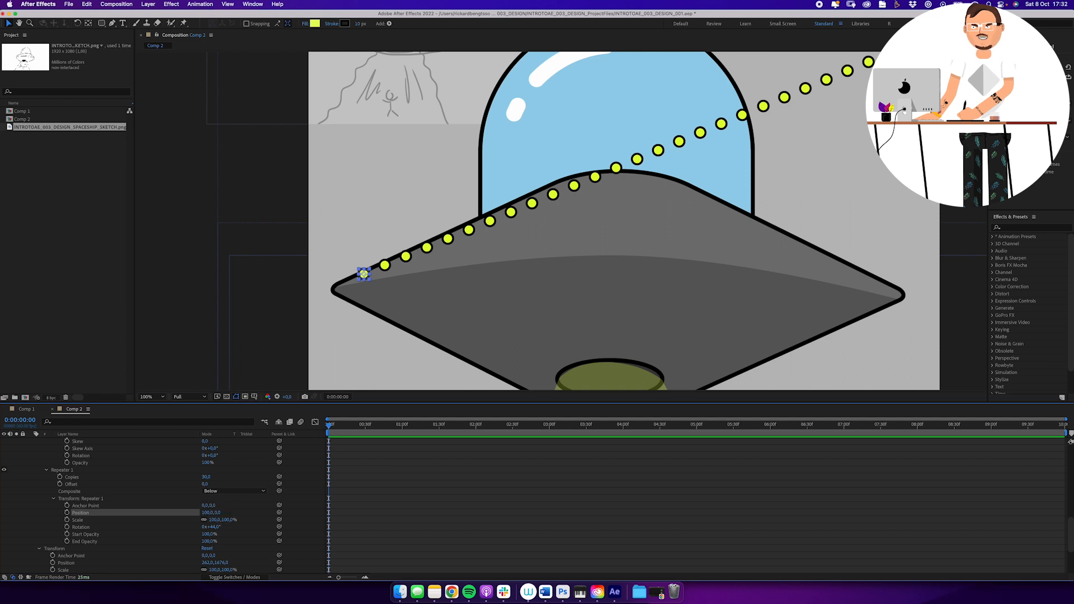
Step: Confirm the Repeater's vertical offset of 0 and collapse the LIGHTS layer's properties
key(Return)
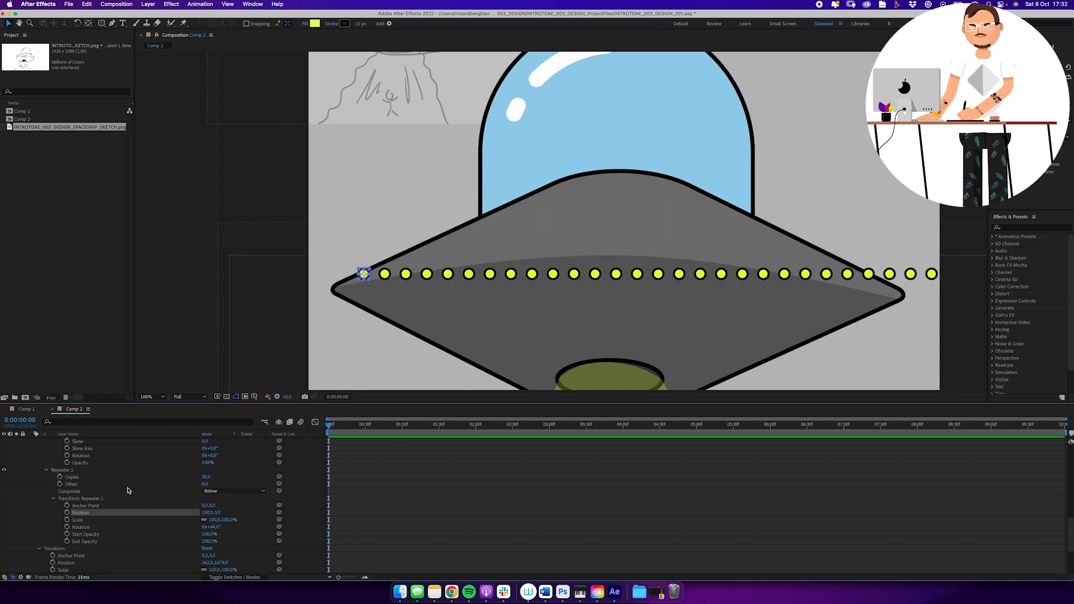
scroll(47, 478, up, 10)
scroll(47, 479, up, 4)
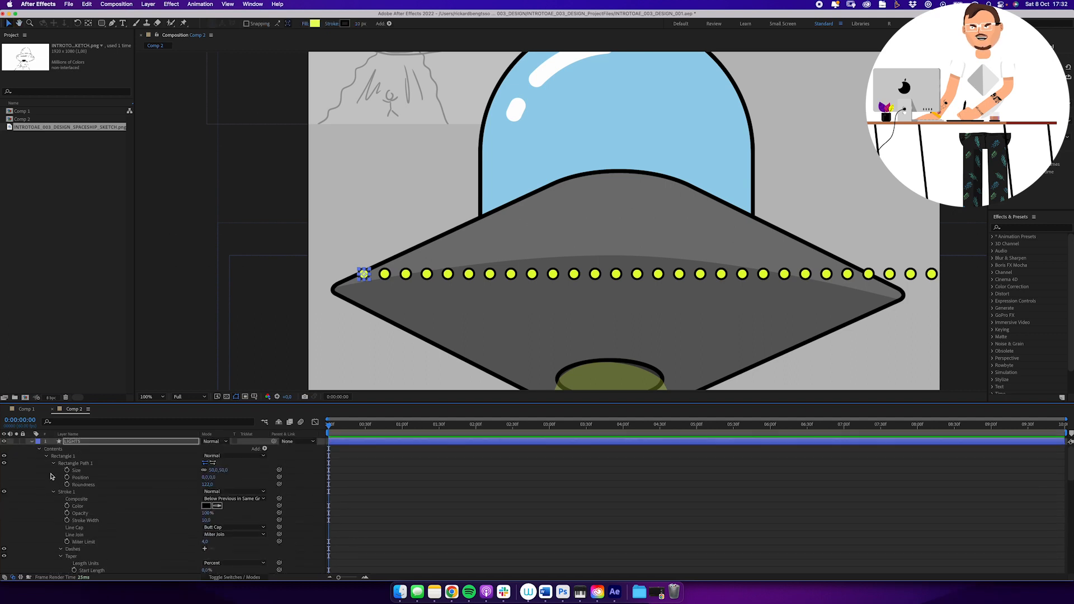
click(31, 441)
click(69, 528)
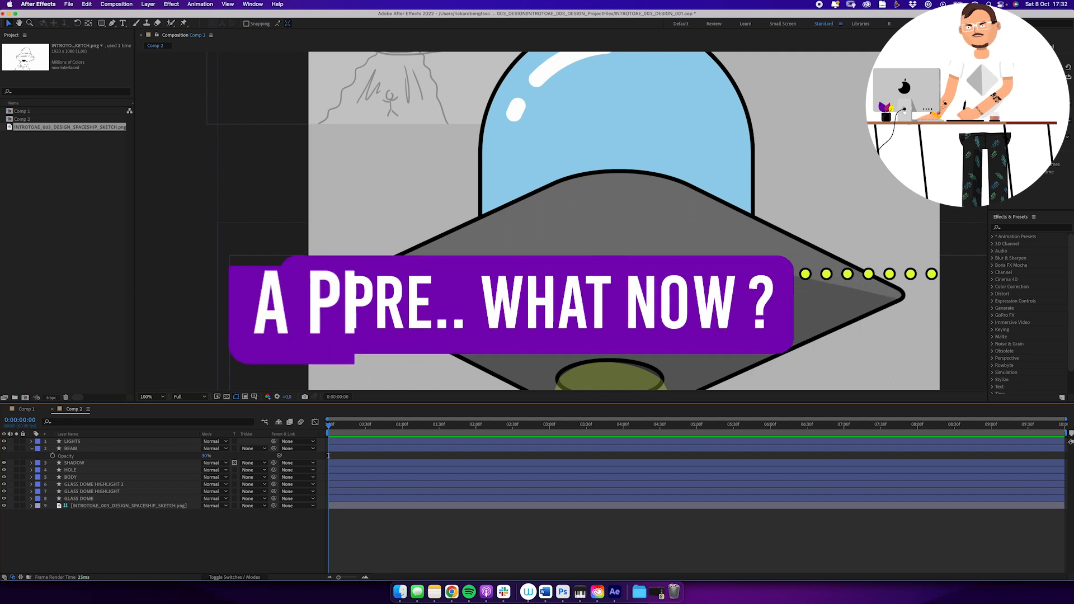
Step: Pre-compose the LIGHTS layer into a new composition named LIGHTS, moving all attributes into it
click(99, 443)
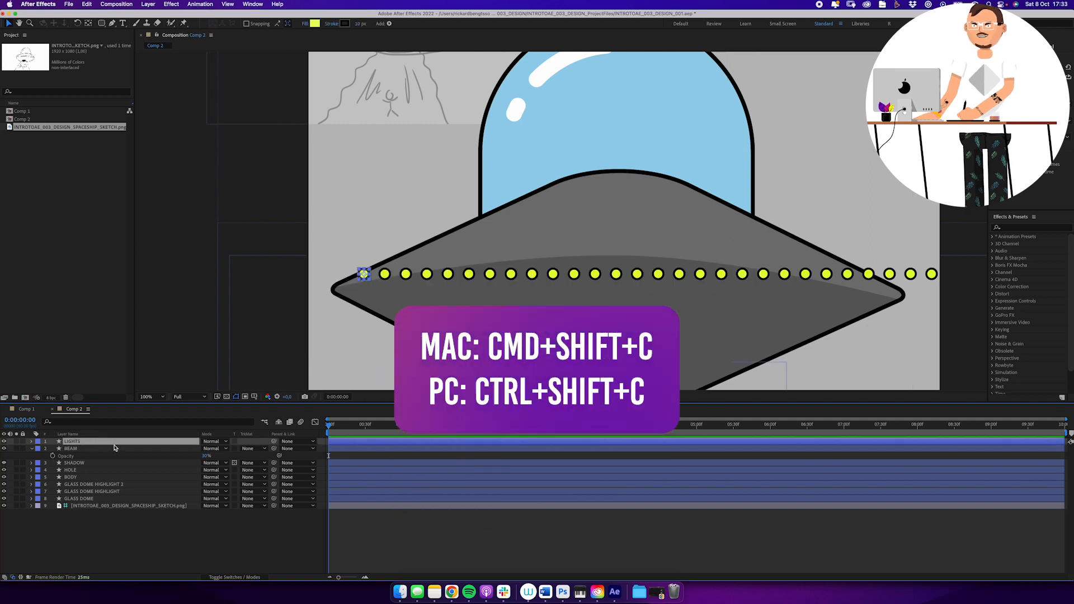
key(super+shift+c)
drag(387, 62, 533, 105)
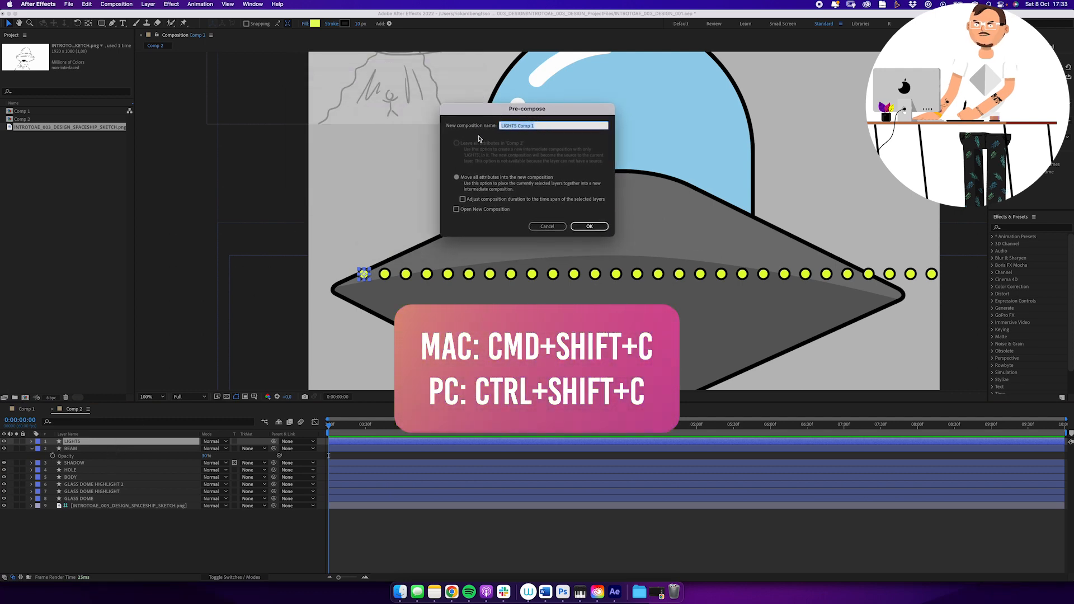
click(517, 127)
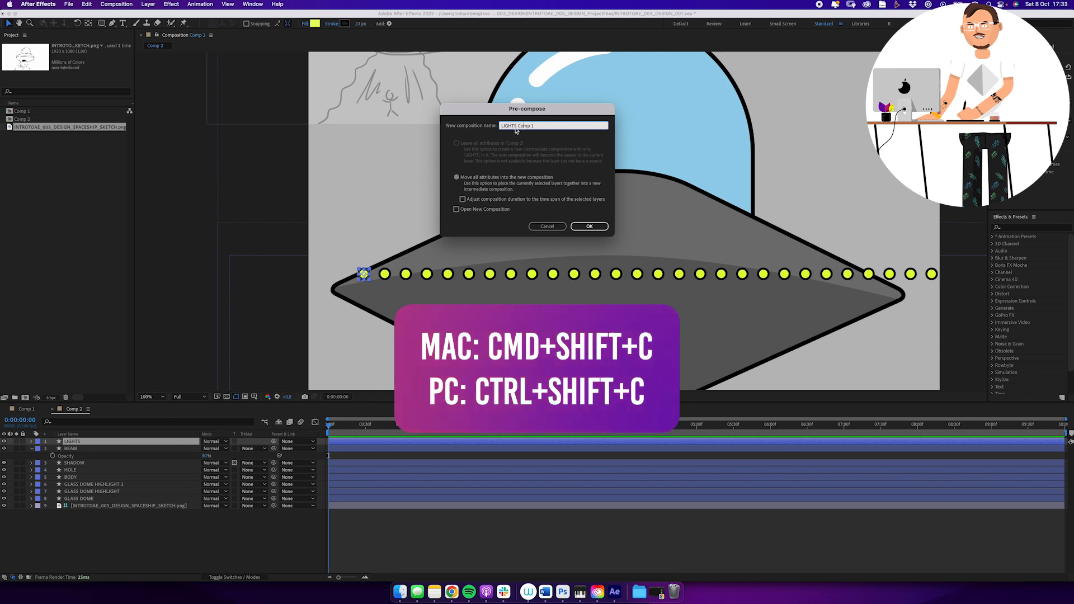
drag(515, 128, 564, 126)
text(S)
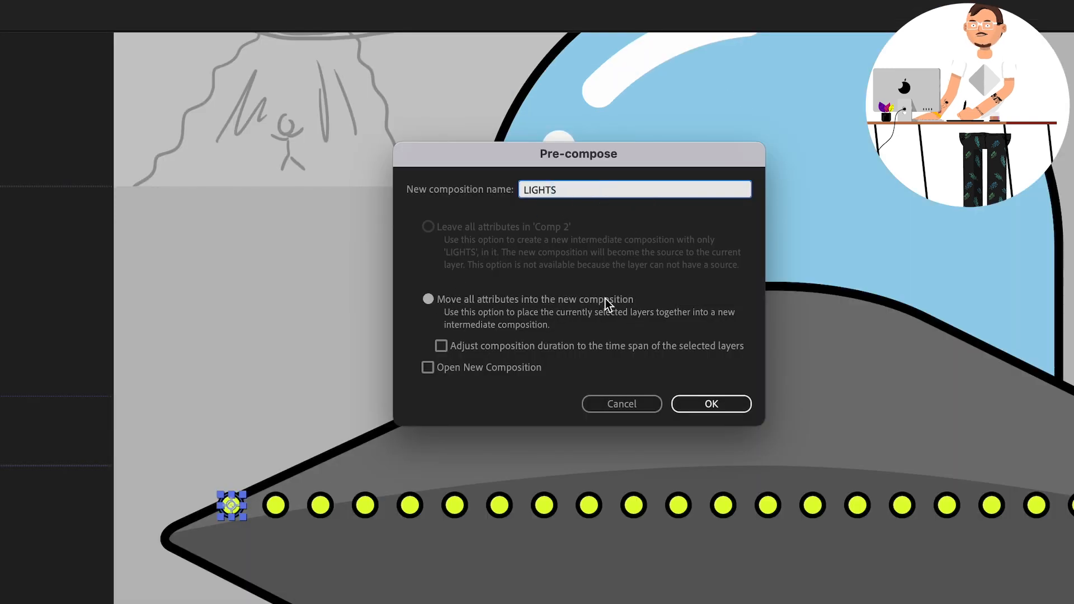
click(731, 402)
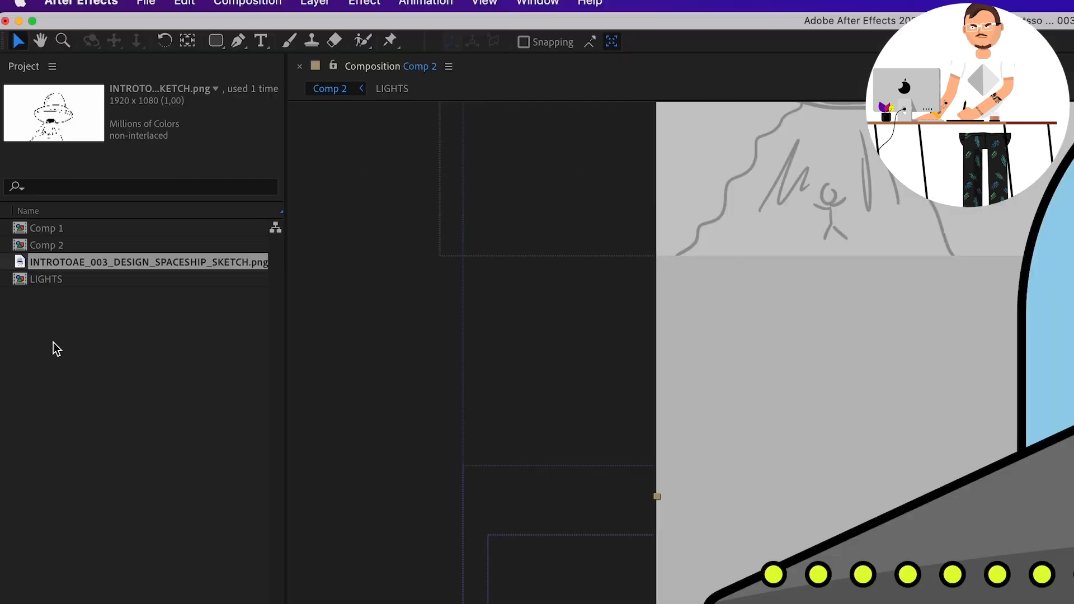
Step: Open the LIGHTS precomposition to examine the shape layer and Repeater inside it, and return to Comp 2
click(58, 286)
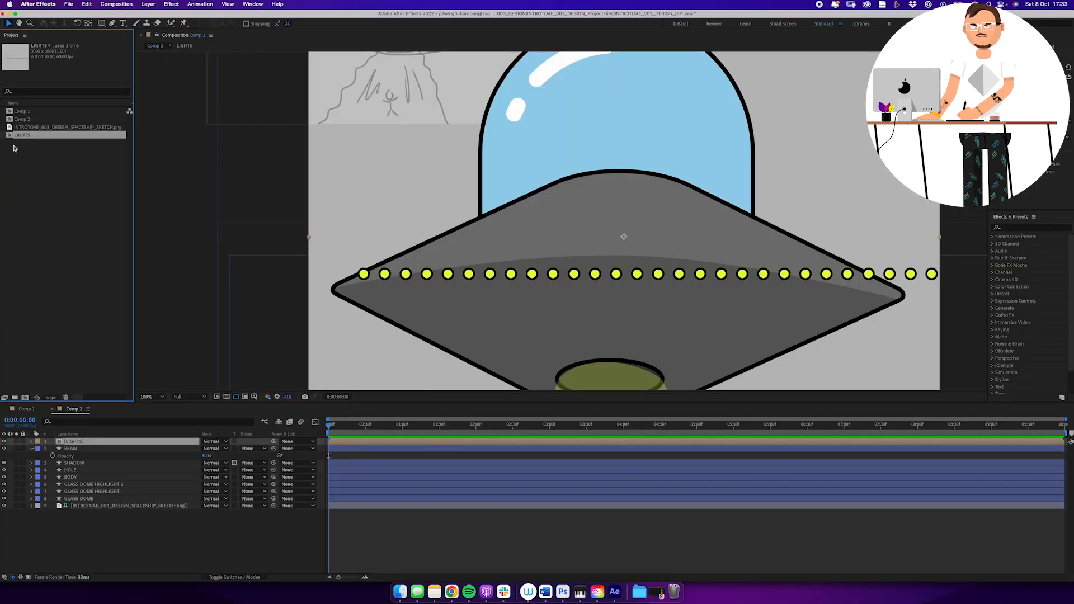
click(93, 442)
double_click(93, 442)
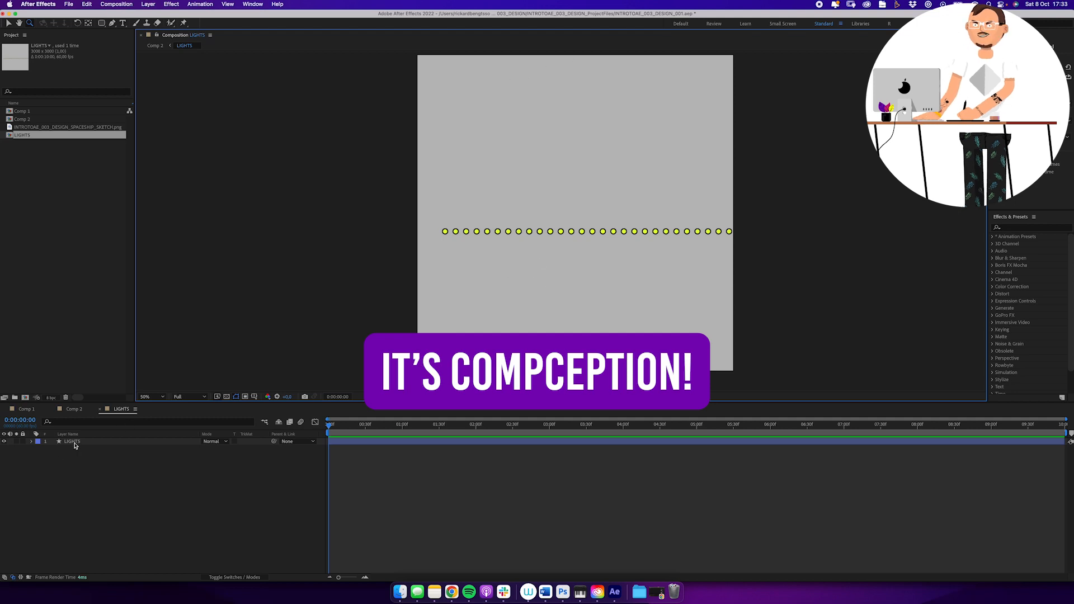
click(67, 443)
click(32, 442)
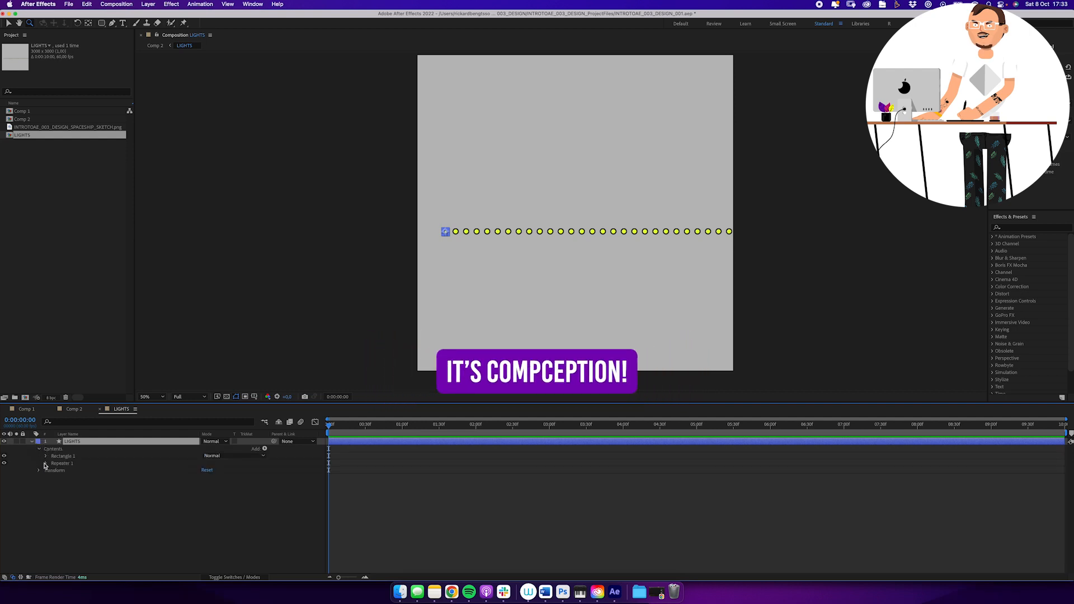
click(39, 449)
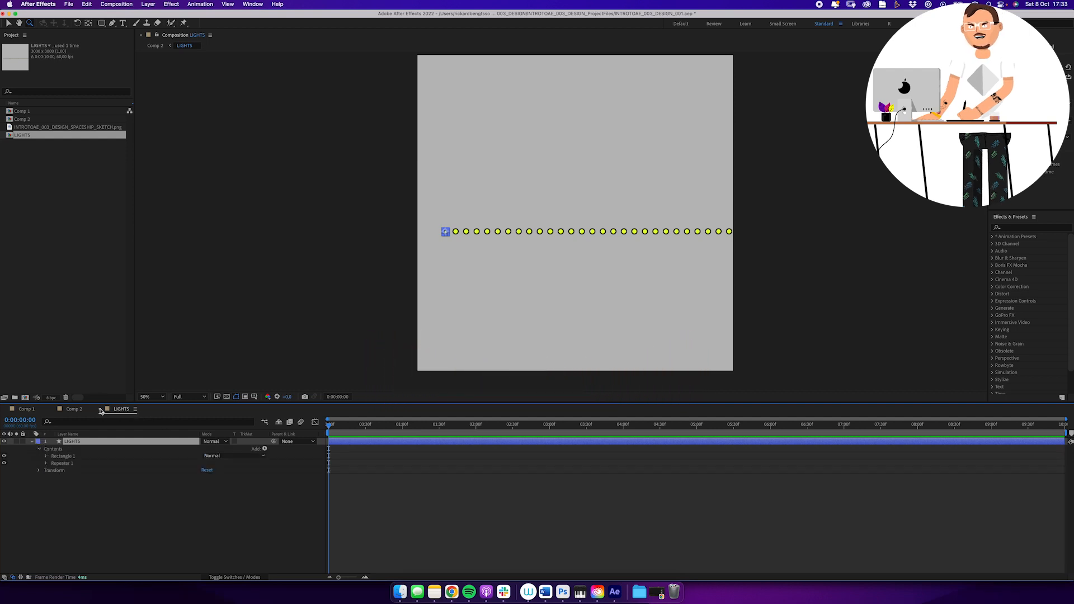
click(101, 409)
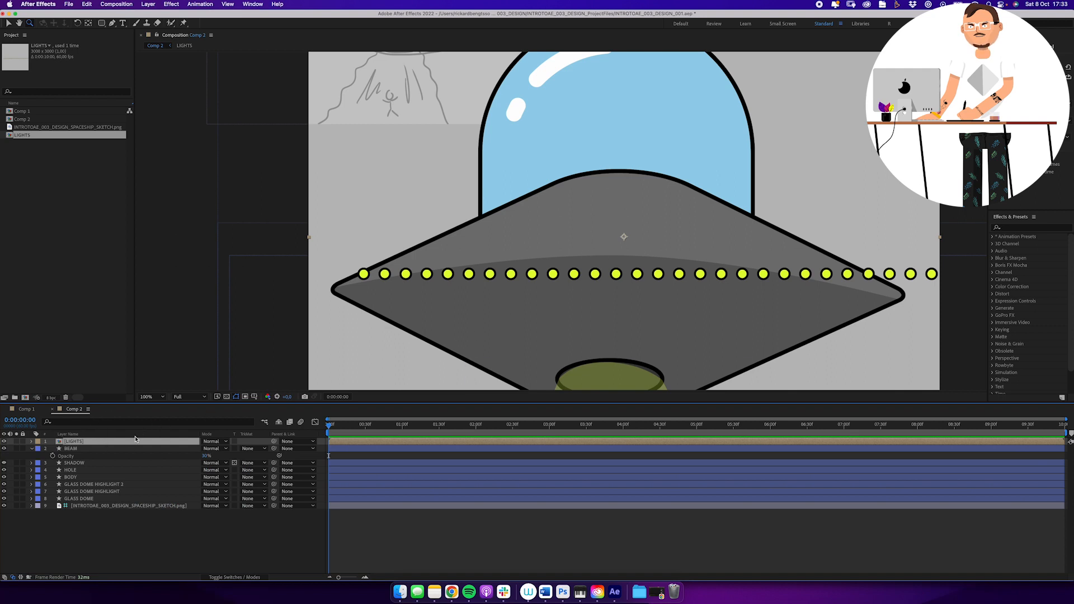
Step: Place Puppet pins on the first, a middle and the last light, and pull the middle pin above the row
key(v)
mouse_move(554, 287)
mouse_down()
mouse_move(545, 227)
mouse_move(514, 303)
mouse_move(564, 220)
mouse_move(492, 212)
mouse_move(547, 291)
mouse_move(523, 211)
mouse_move(523, 280)
mouse_move(531, 221)
mouse_move(504, 280)
mouse_move(540, 296)
mouse_up()
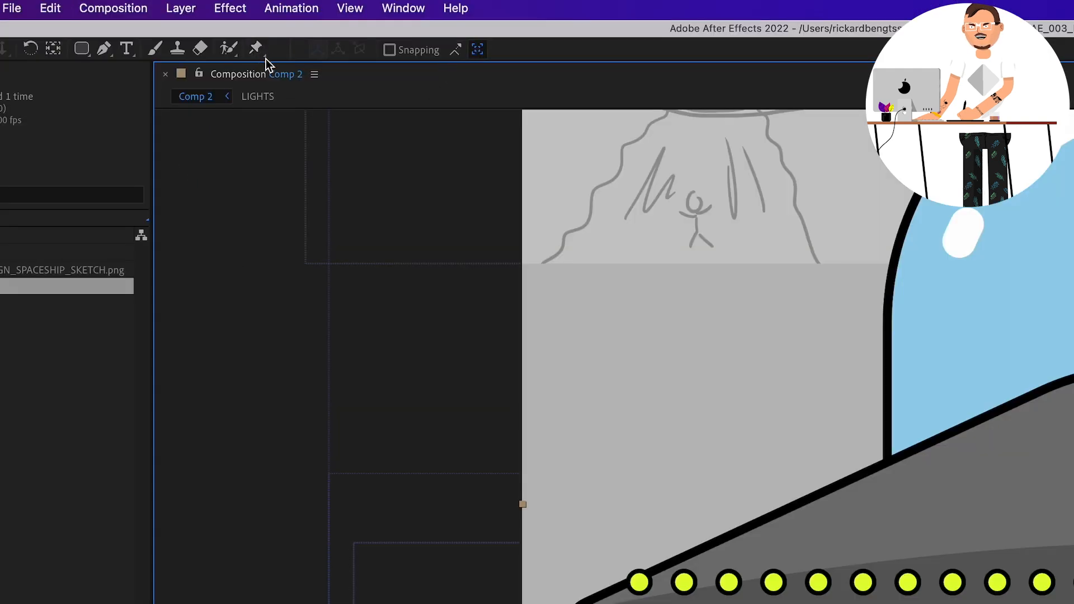
click(255, 49)
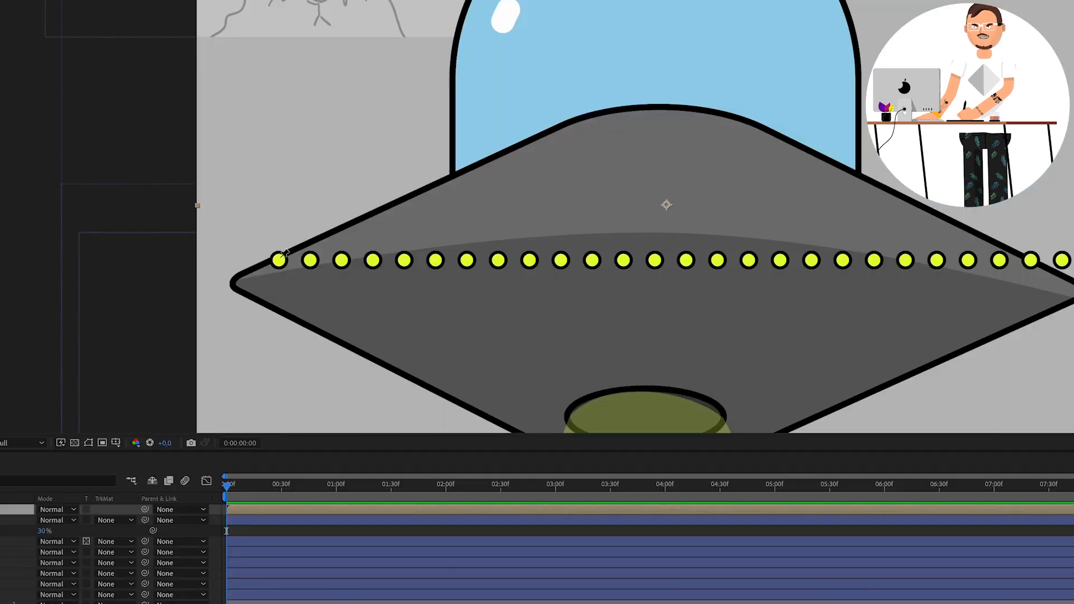
click(280, 262)
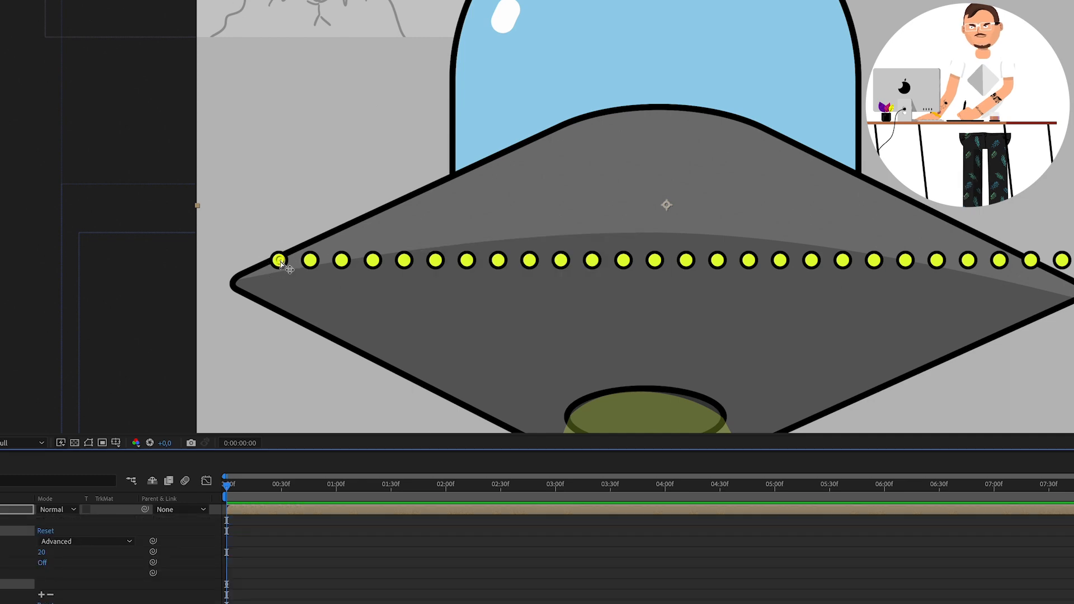
click(687, 262)
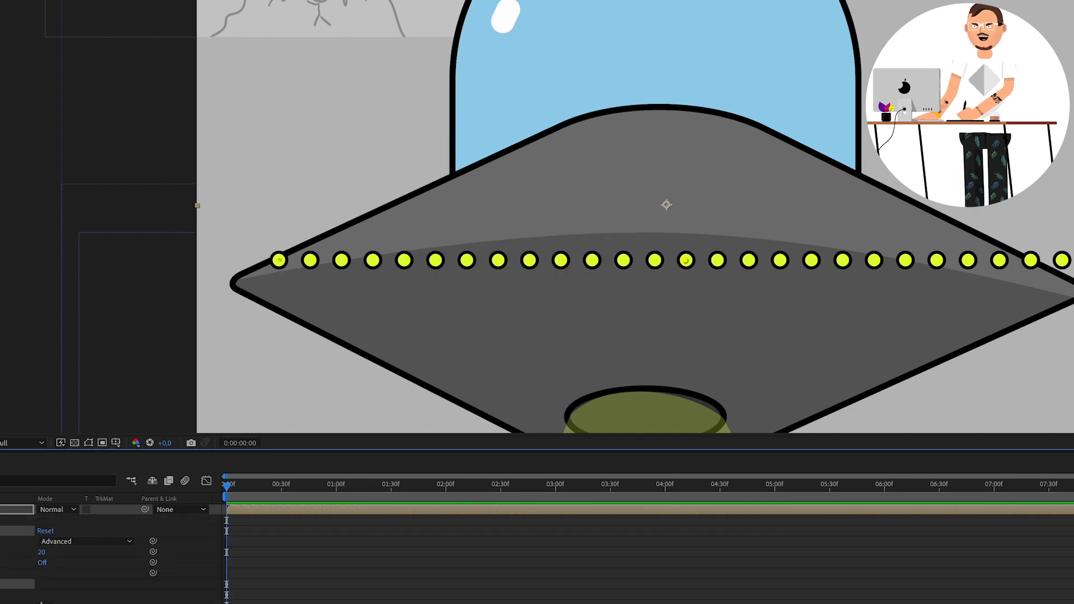
click(957, 273)
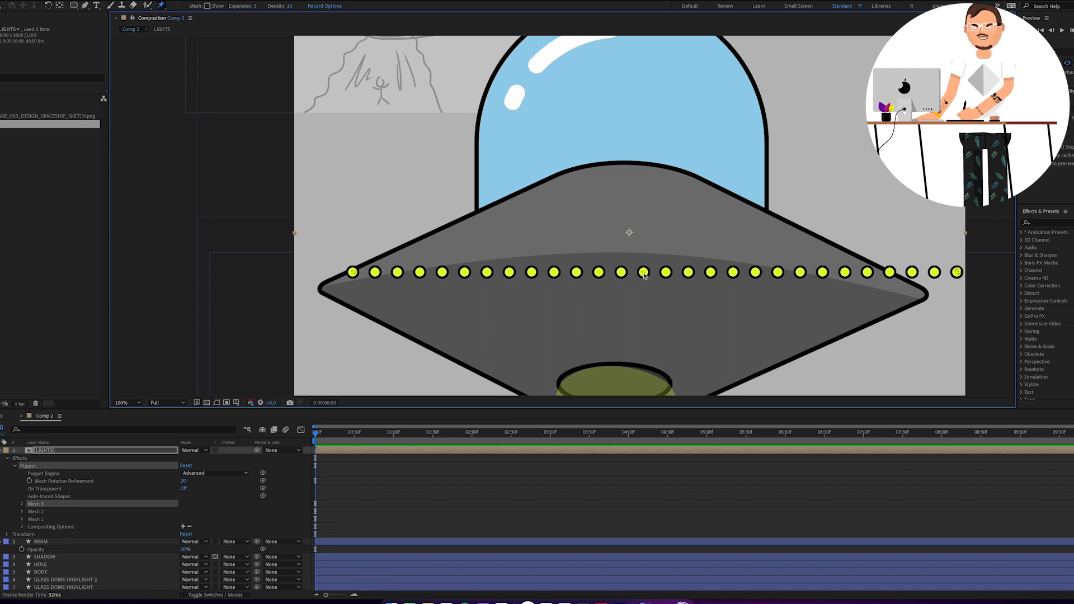
click(644, 274)
drag(644, 274, 641, 242)
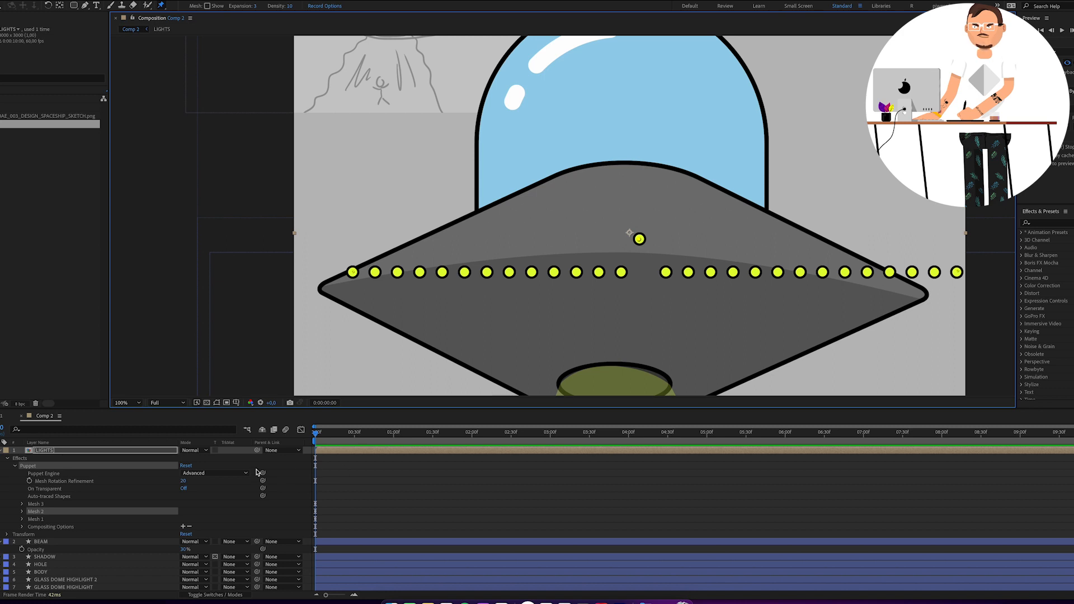
Step: Isolate the LIGHTS layer in the view and show the transparency grid to examine the separated lights
click(1, 451)
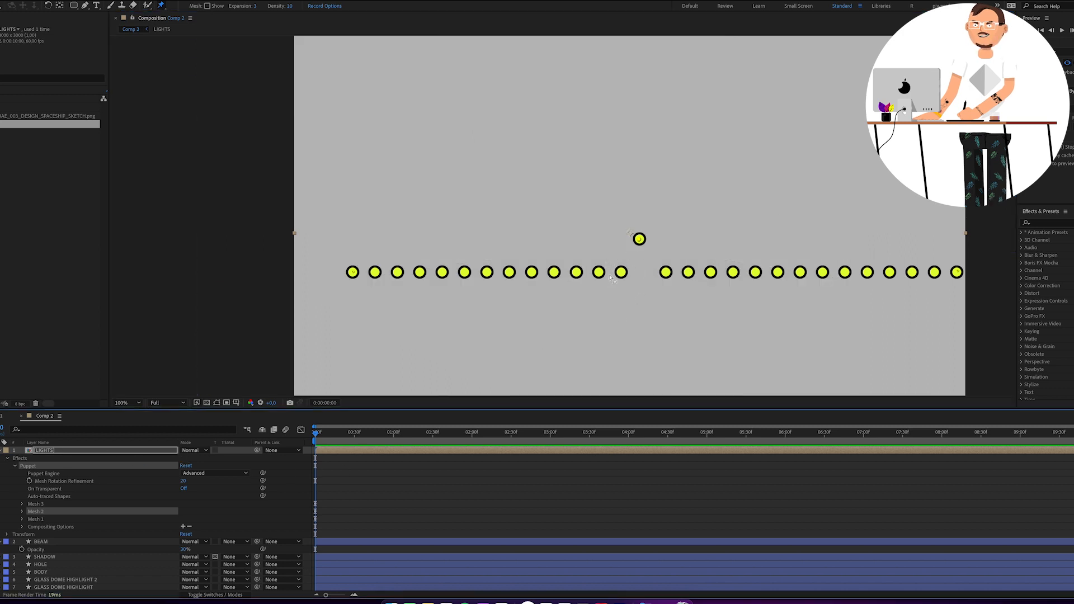
click(206, 403)
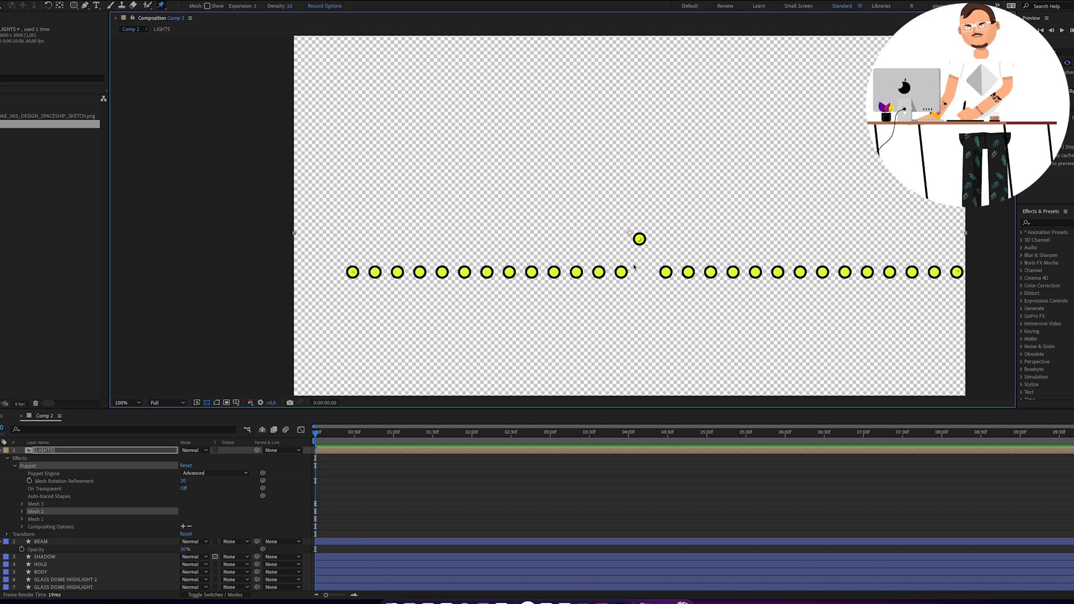
click(371, 484)
Step: Delete the Puppet effect from the LIGHTS precomposition layer
click(2, 496)
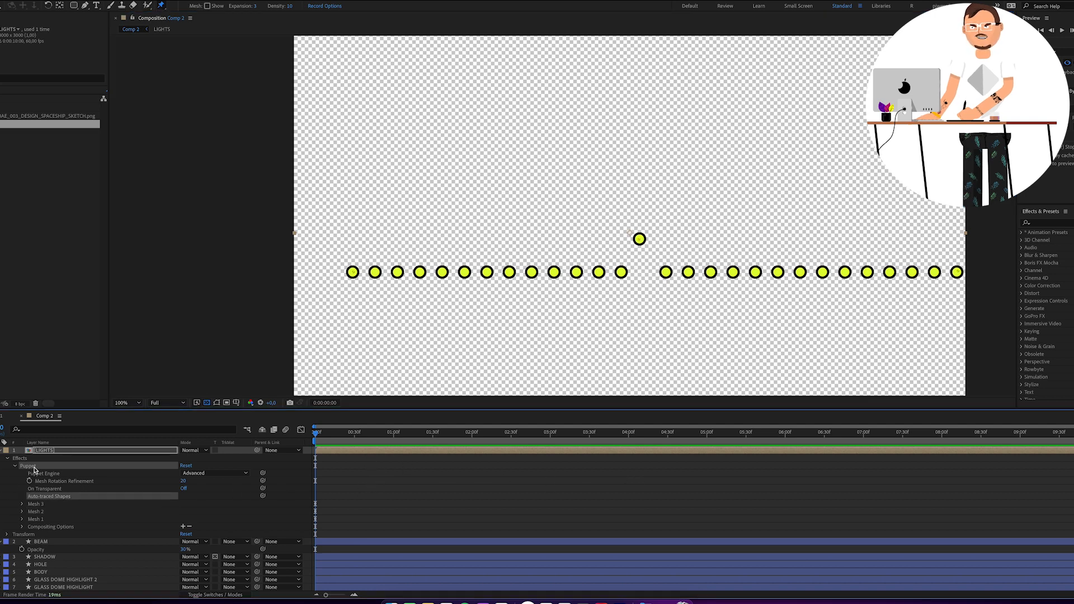
click(29, 467)
key(Delete)
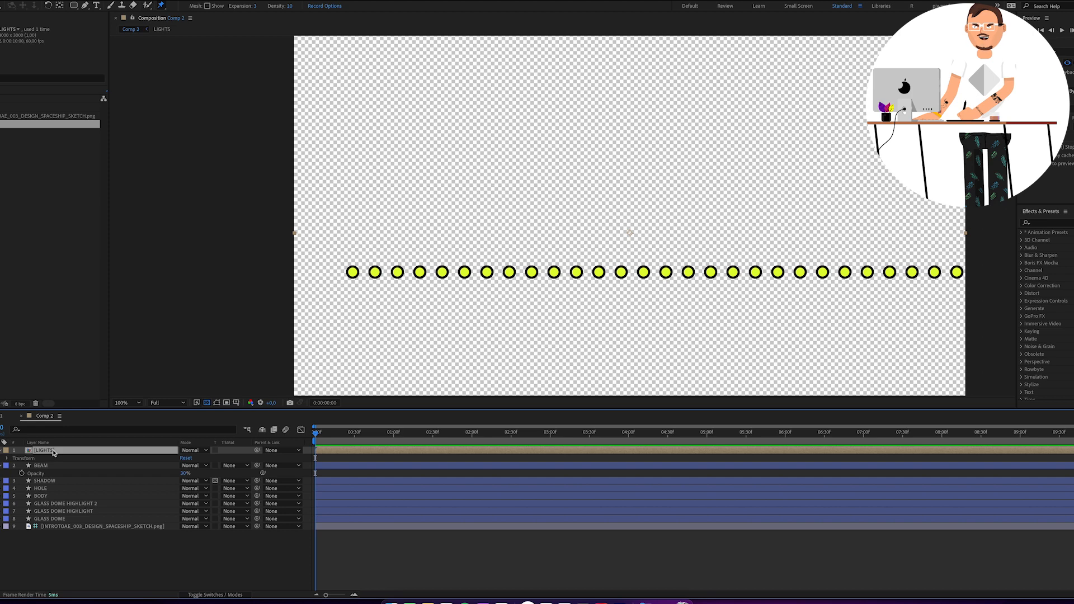
Step: Open the LIGHTS precomposition and set the Rectangle tool's fill colour to red FF0000
double_click(53, 451)
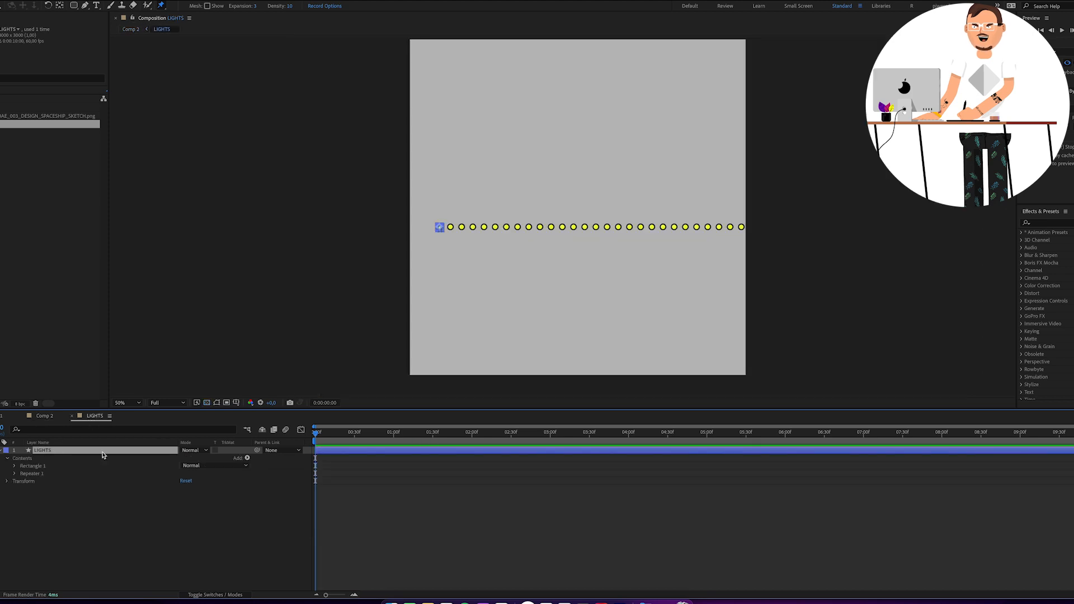
click(145, 516)
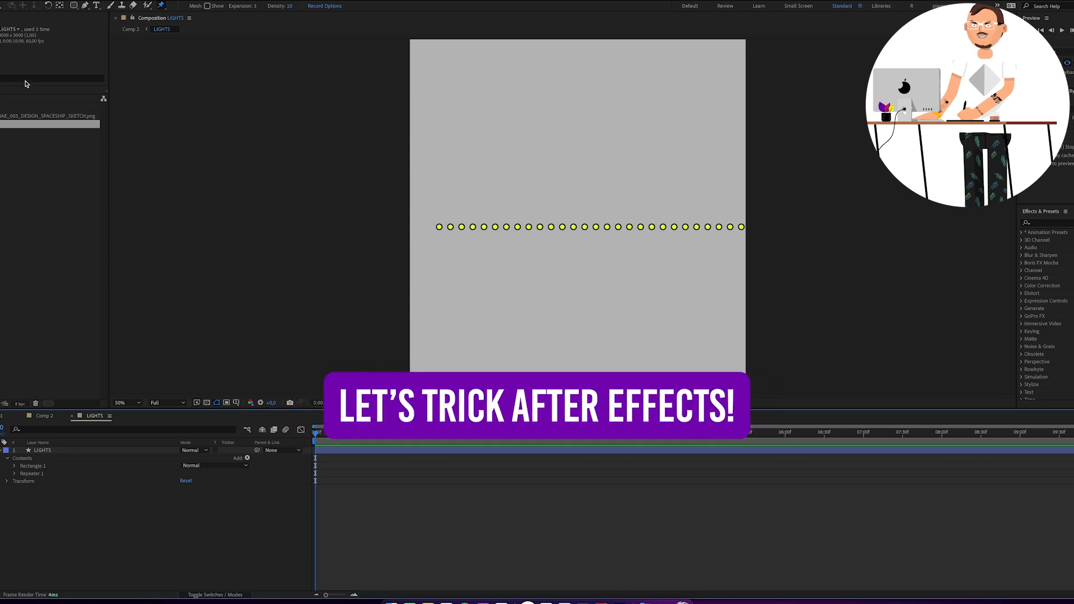
drag(73, 6, 90, 9)
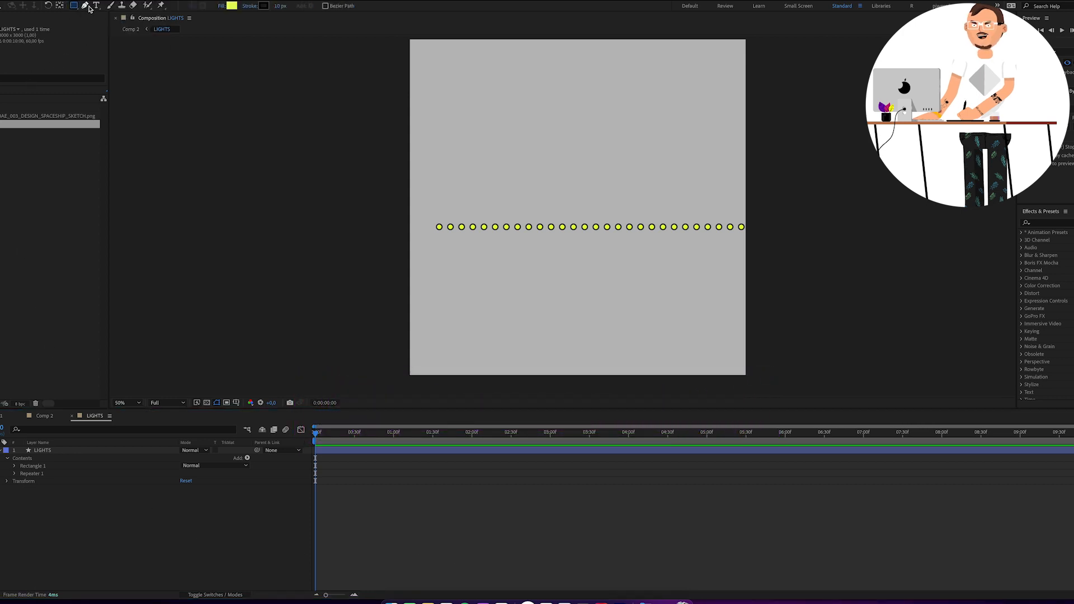
click(231, 6)
drag(140, 181, 145, 141)
drag(104, 178, 133, 148)
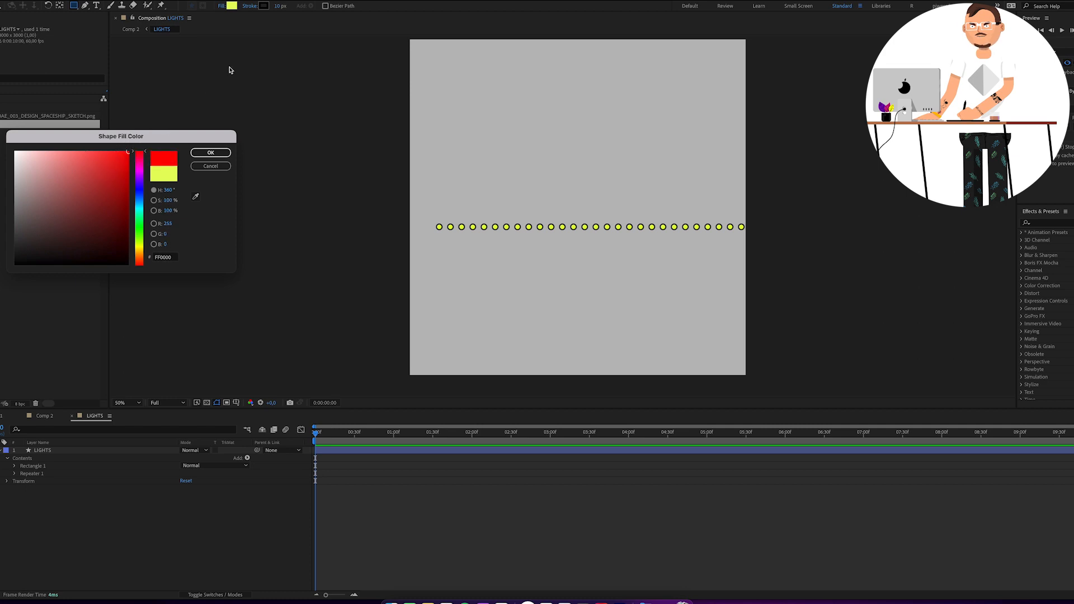
key(Return)
Step: Turn off the stroke and draw a thin horizontal rectangle across the composition's full width, covering the row of lights
click(252, 7)
click(371, 184)
key(Return)
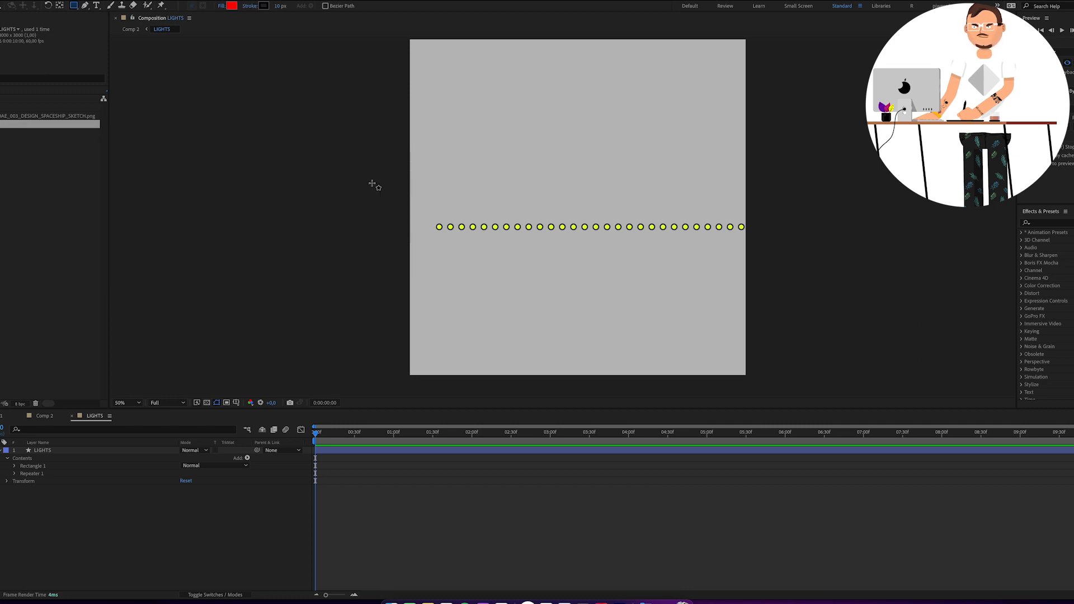
drag(406, 220, 752, 234)
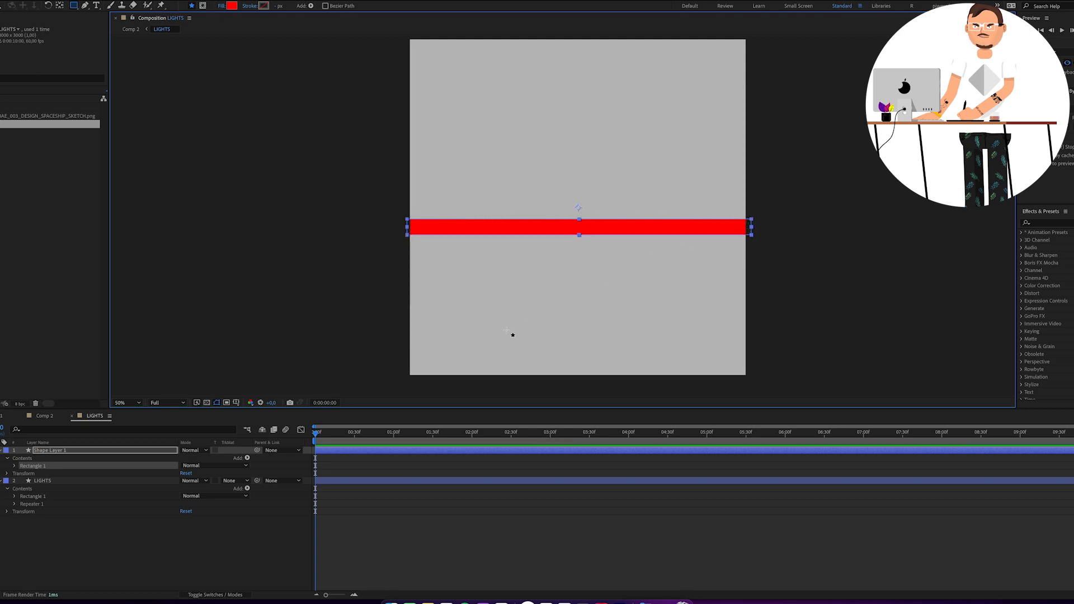
Step: Collapse both layers' properties and place the red rectangle's layer beneath the LIGHTS layer
click(3, 452)
drag(49, 452, 58, 503)
key(ctrl+a)
click(2, 451)
click(41, 510)
click(66, 452)
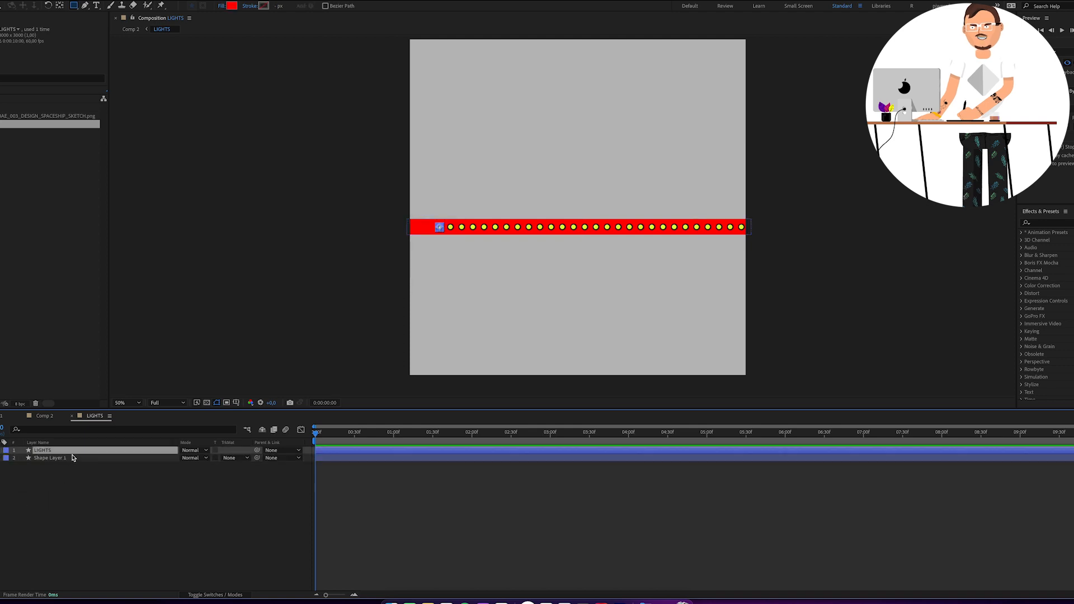
Step: Rename the red shape layer RECTANGLE and return to Comp 2 with all its layers showing
click(93, 458)
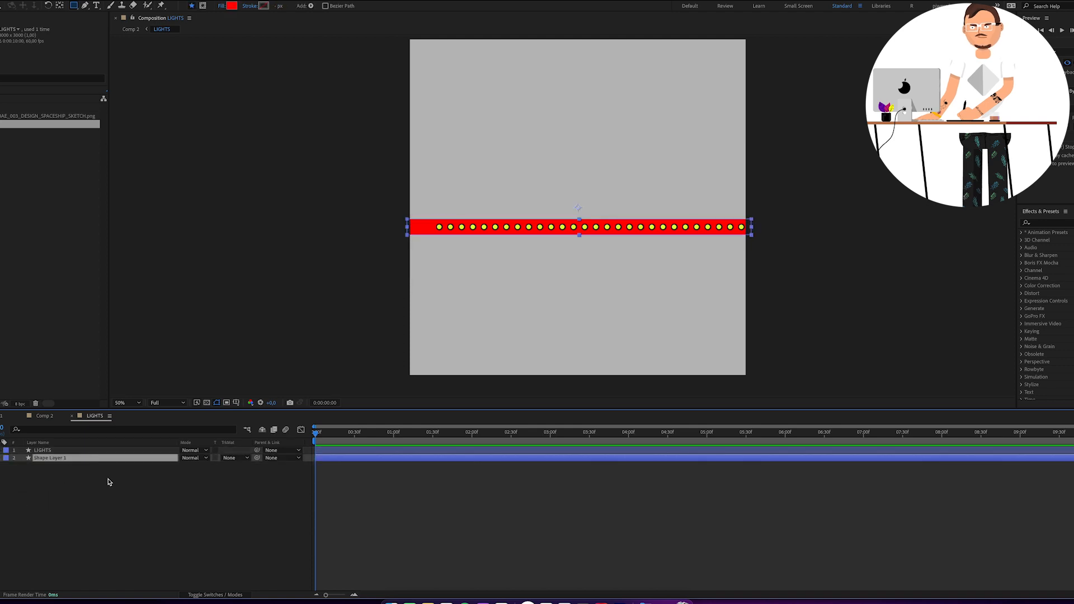
key(Return)
text(RECTANGLE)
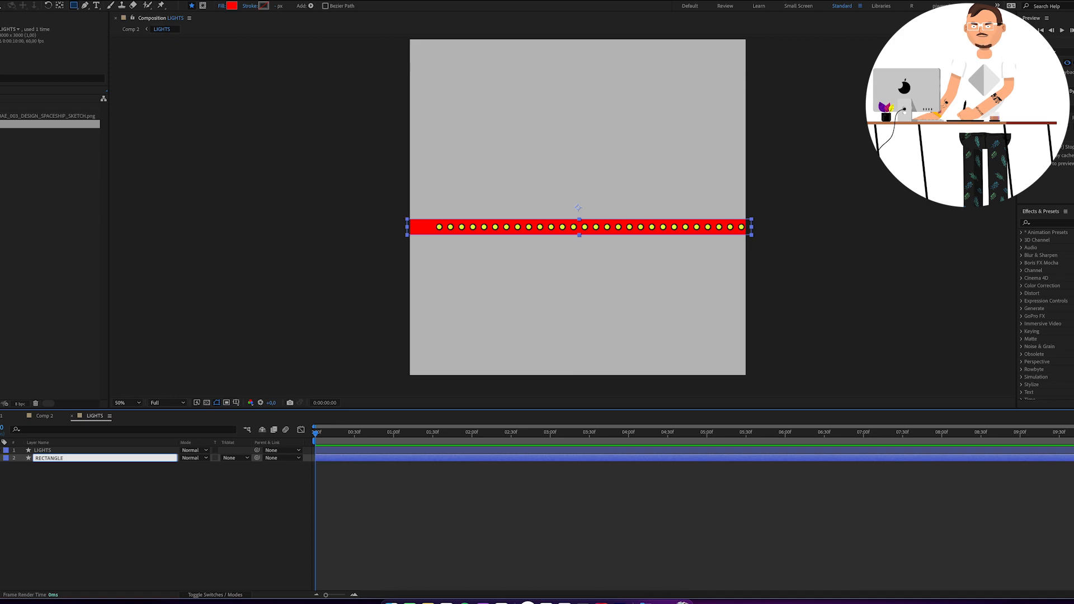
key(Return)
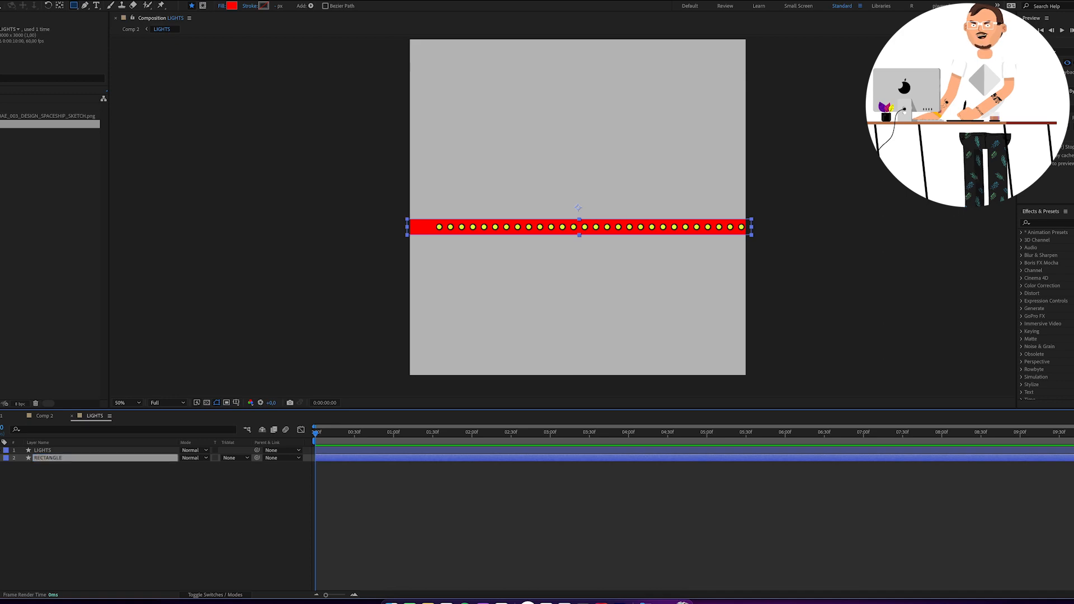
click(180, 483)
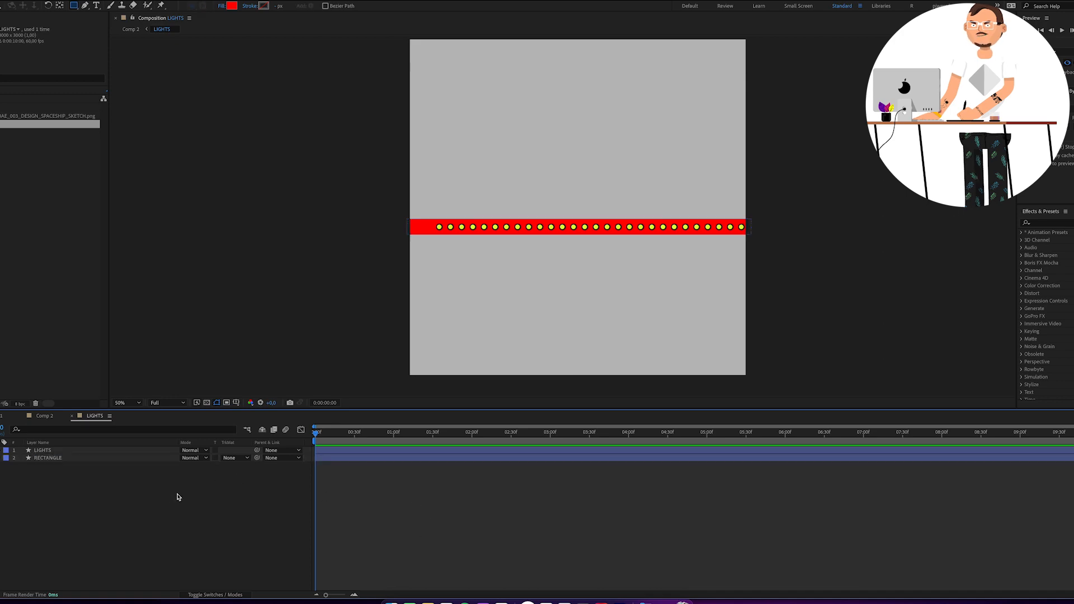
click(45, 416)
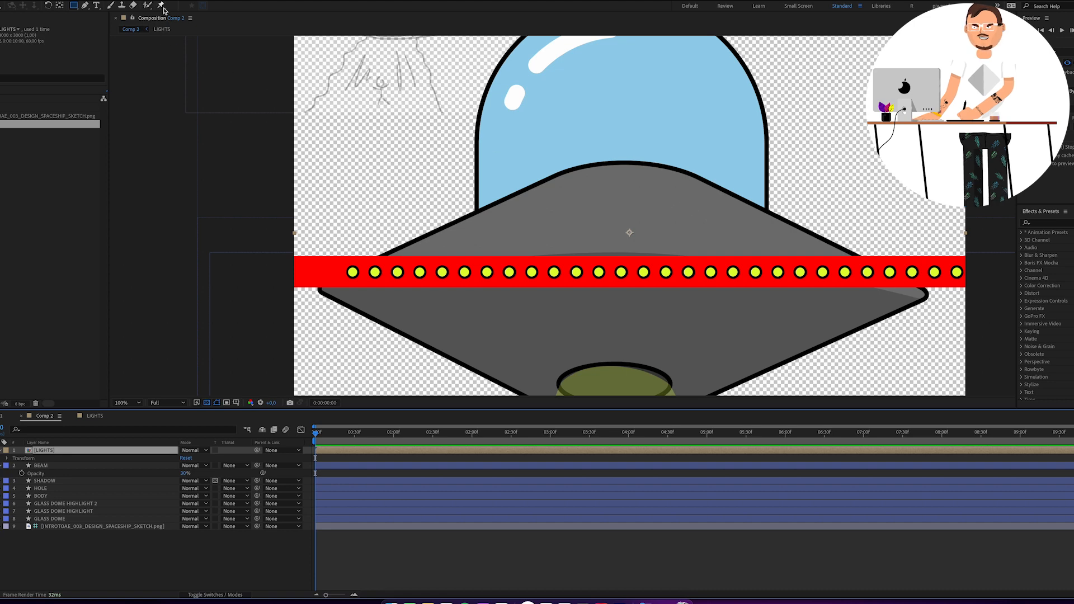
Step: Place Puppet position pins on the LIGHTS layer at the leftmost, middle and rightmost lights of the row
click(163, 6)
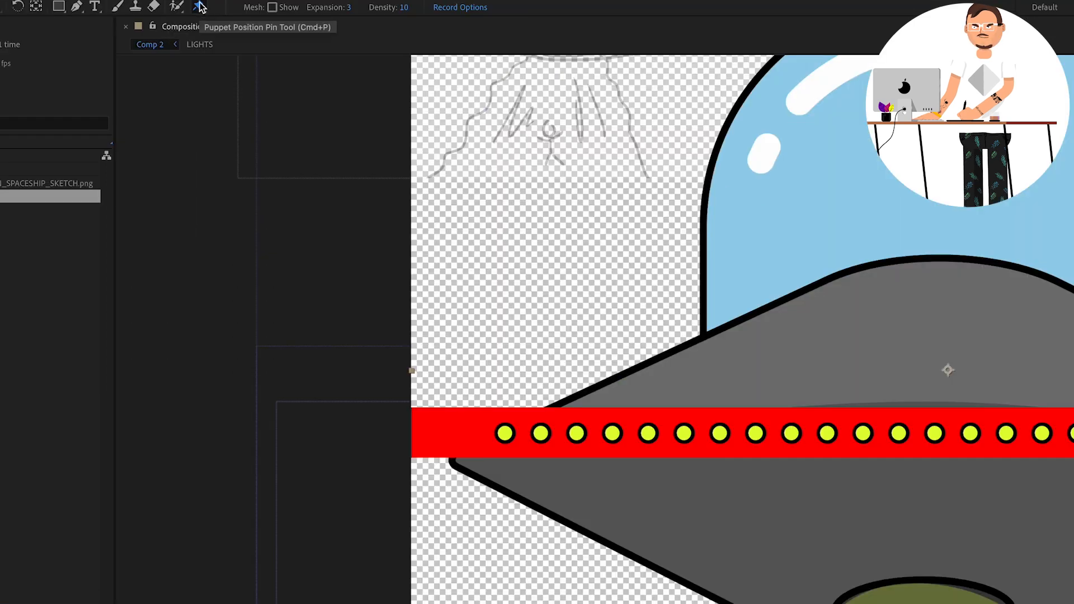
click(506, 434)
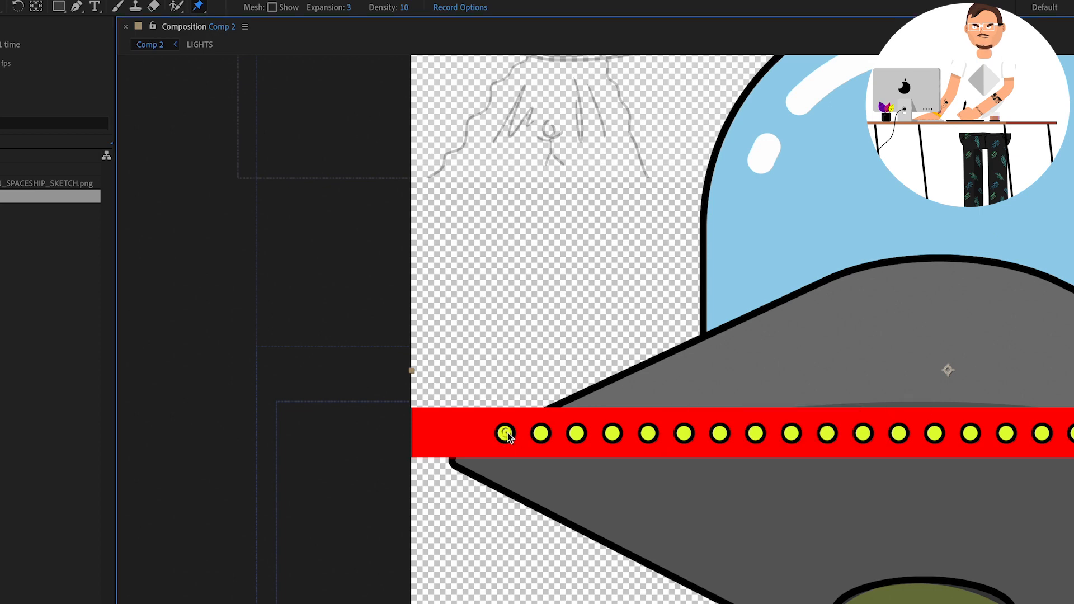
click(972, 434)
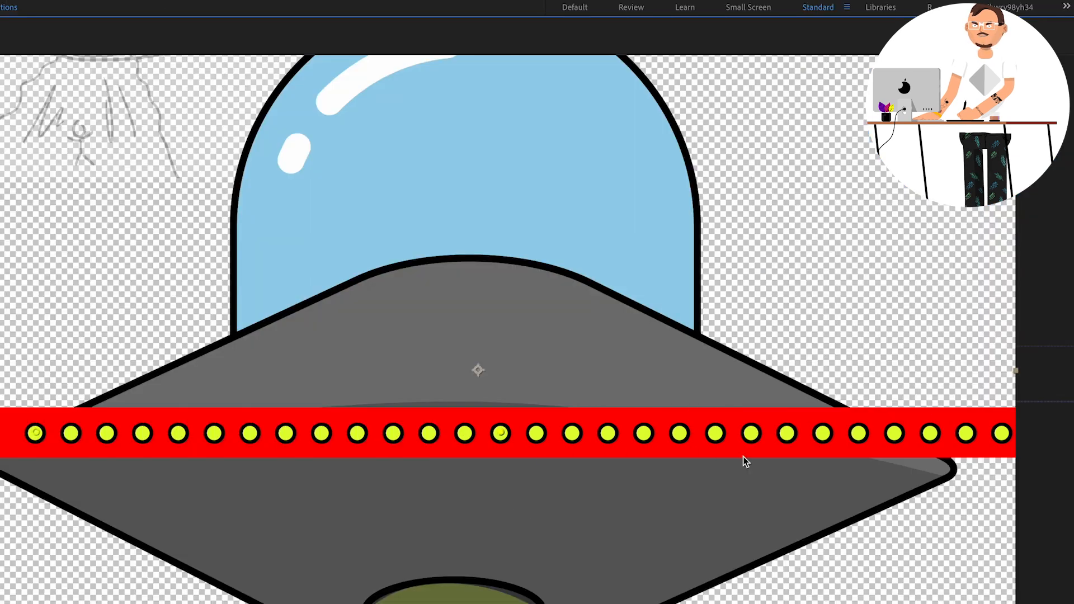
click(1003, 434)
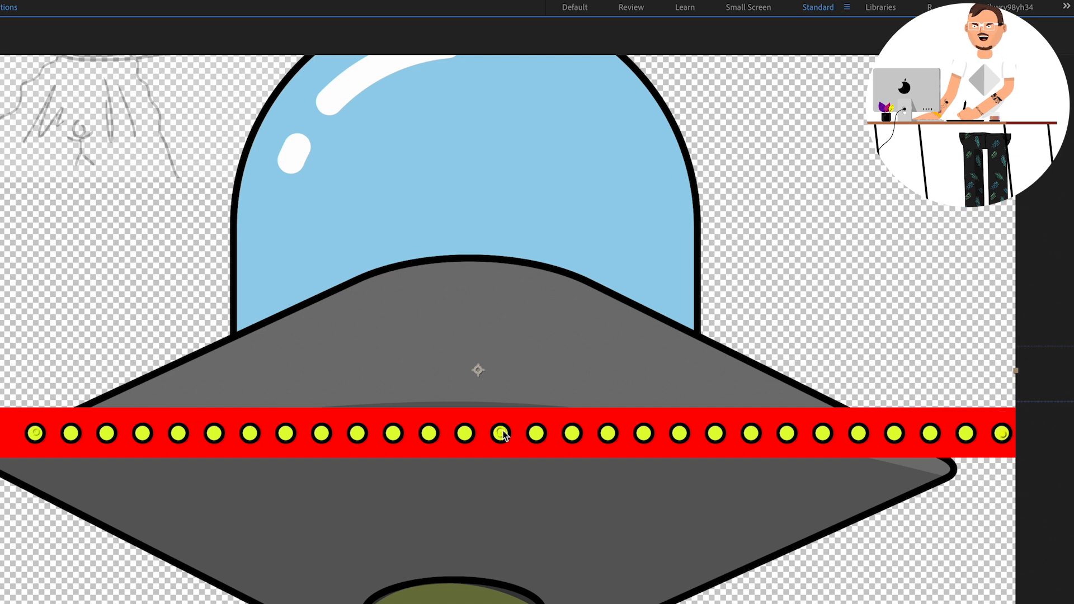
Step: Bend the red strip of lights into an arch by raising its middle Puppet pin and lowering the two end pins
drag(502, 435, 503, 381)
drag(1001, 434, 987, 467)
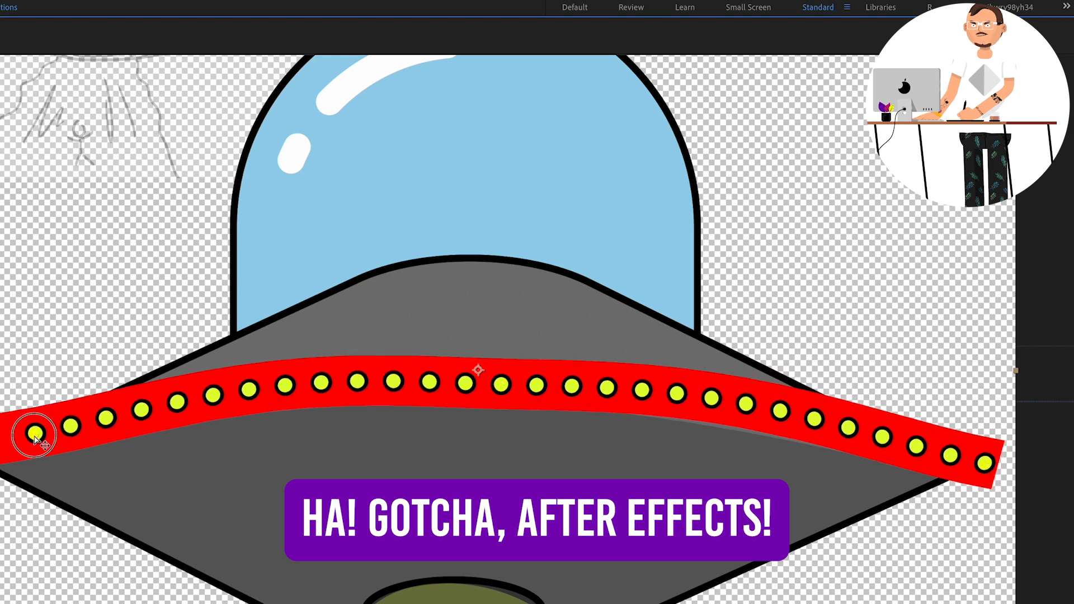
drag(32, 432, 34, 445)
drag(501, 385, 498, 375)
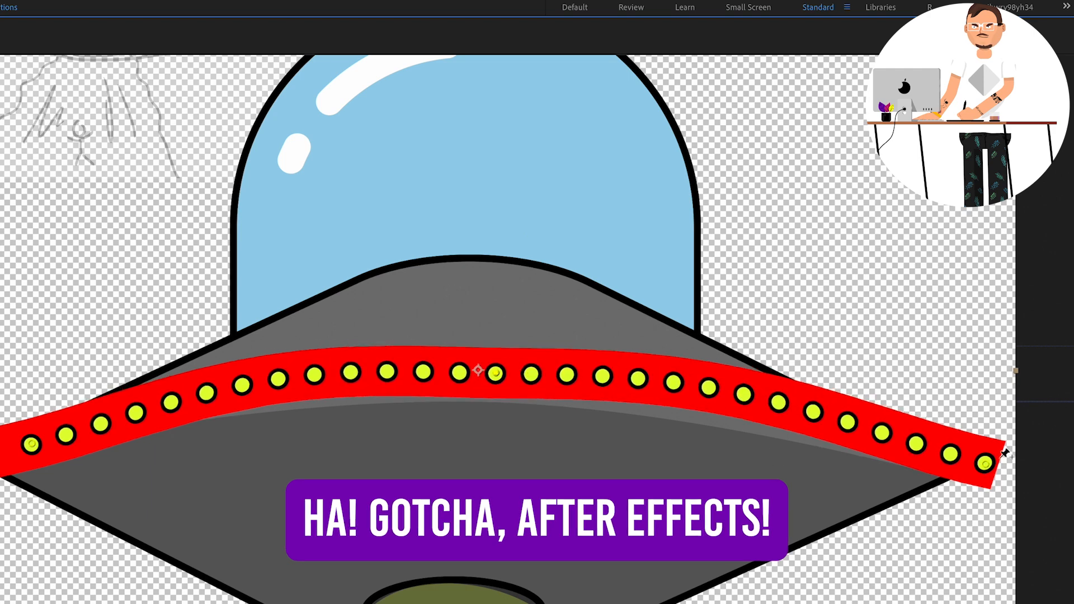
drag(988, 472, 979, 469)
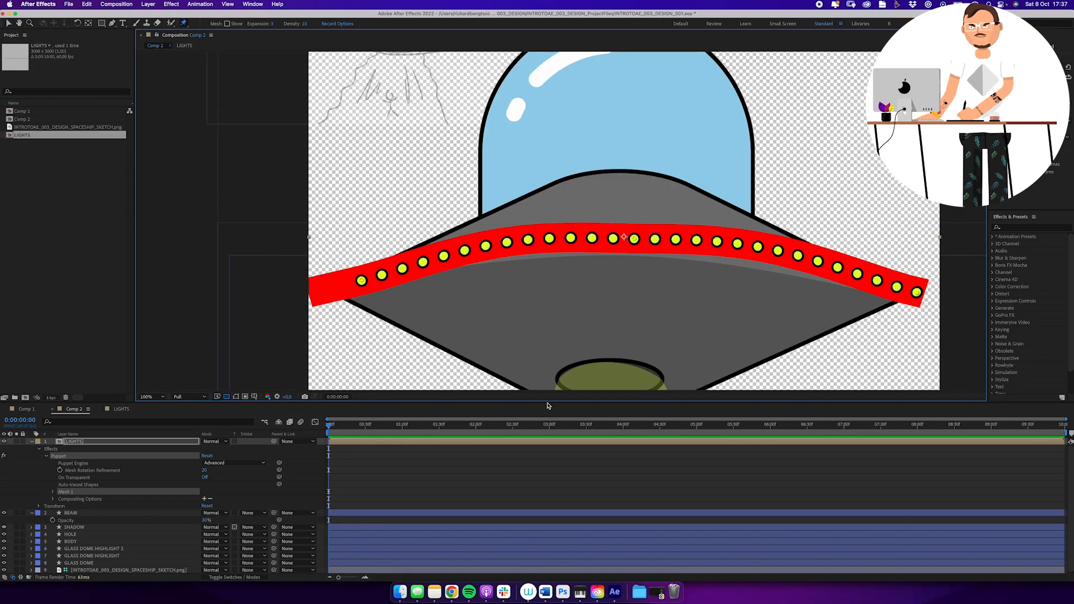
Step: Hide the RECTANGLE layer inside the LIGHTS precomposition and return to Comp 2
click(122, 409)
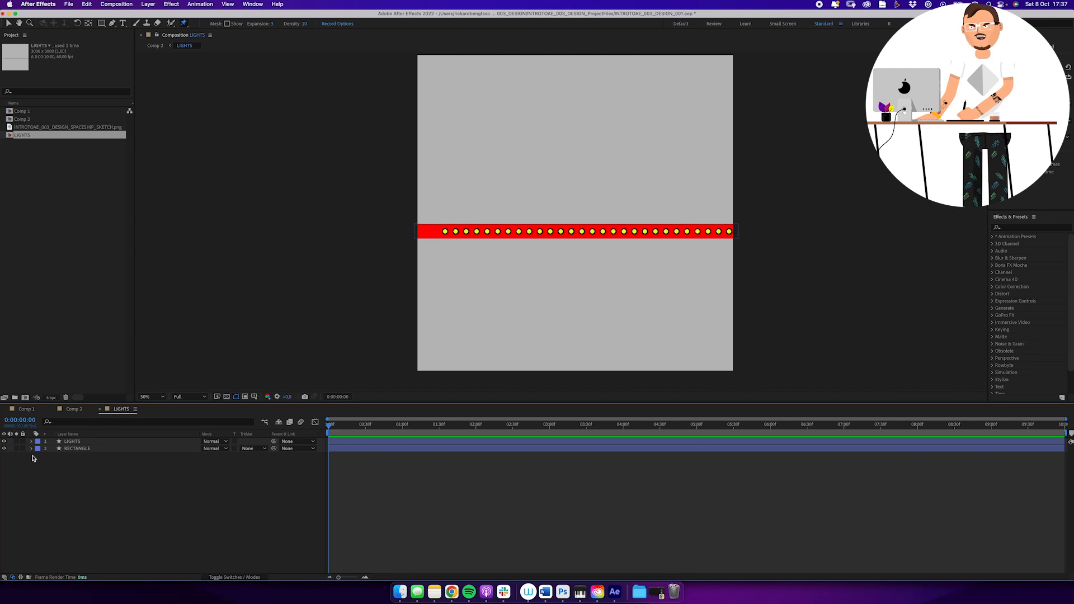
click(5, 449)
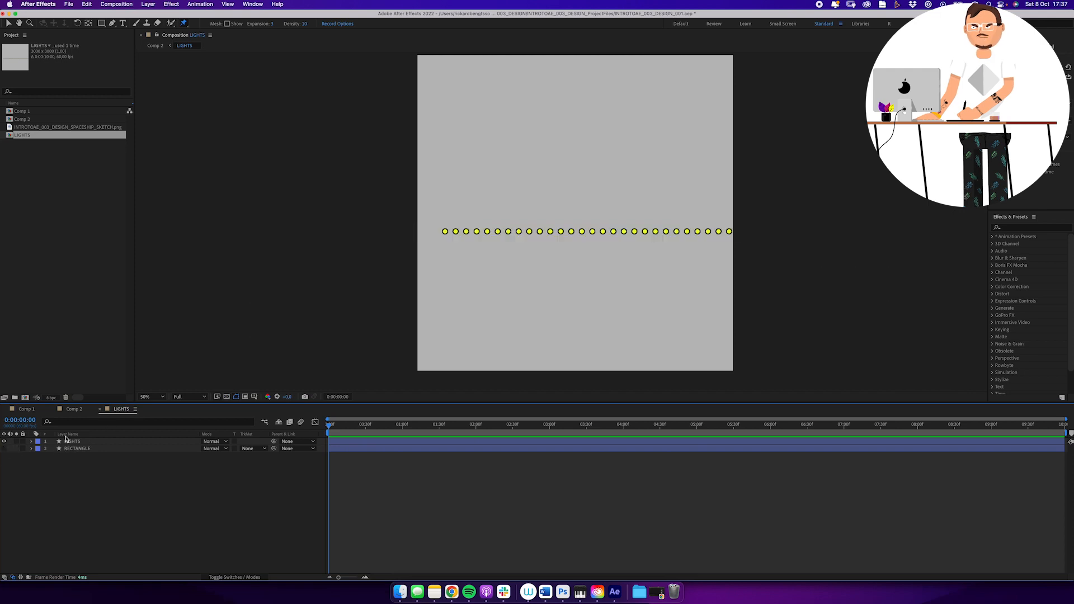
click(77, 410)
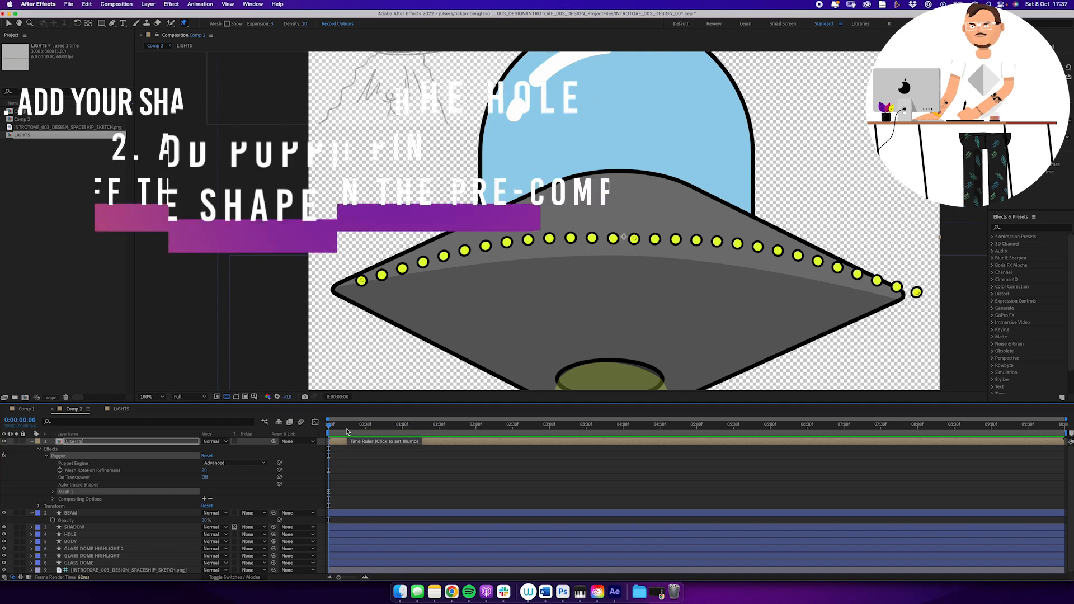
Step: Fine-tune the three Puppet pins so the lights fit inside the body's tips and curve evenly above the shadow's edge
drag(362, 281, 350, 285)
drag(638, 245, 632, 248)
drag(918, 294, 896, 293)
drag(631, 249, 623, 236)
drag(351, 288, 356, 284)
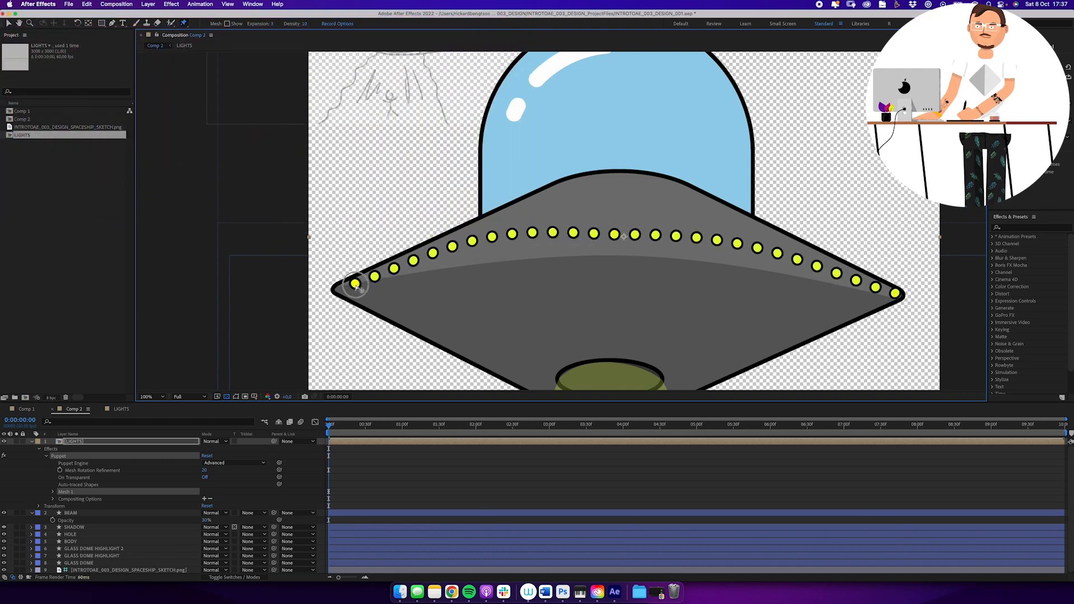
drag(615, 235, 625, 245)
drag(896, 295, 889, 297)
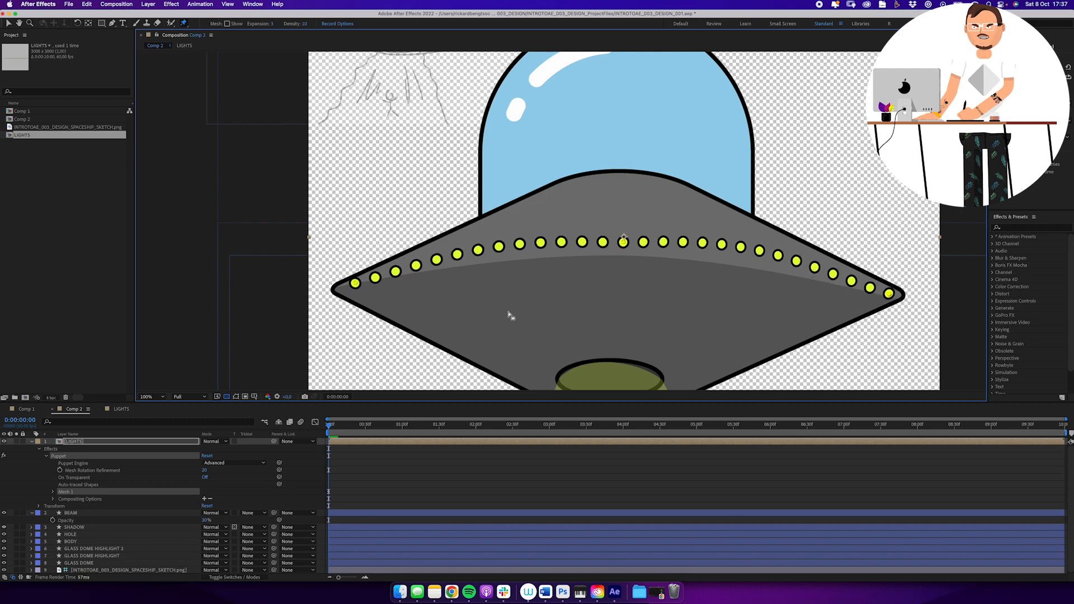
drag(356, 284, 353, 290)
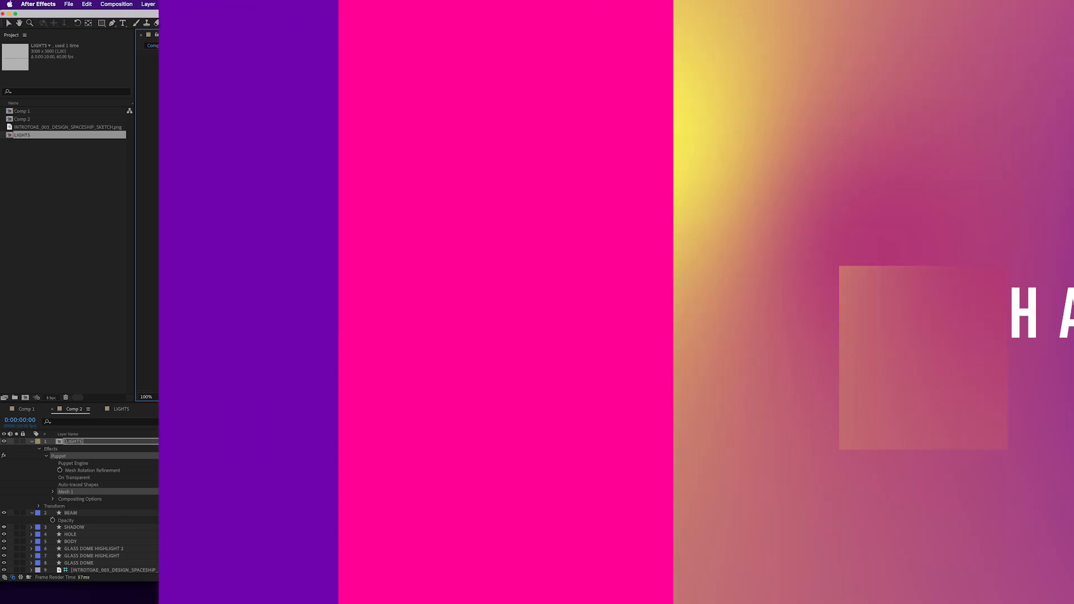